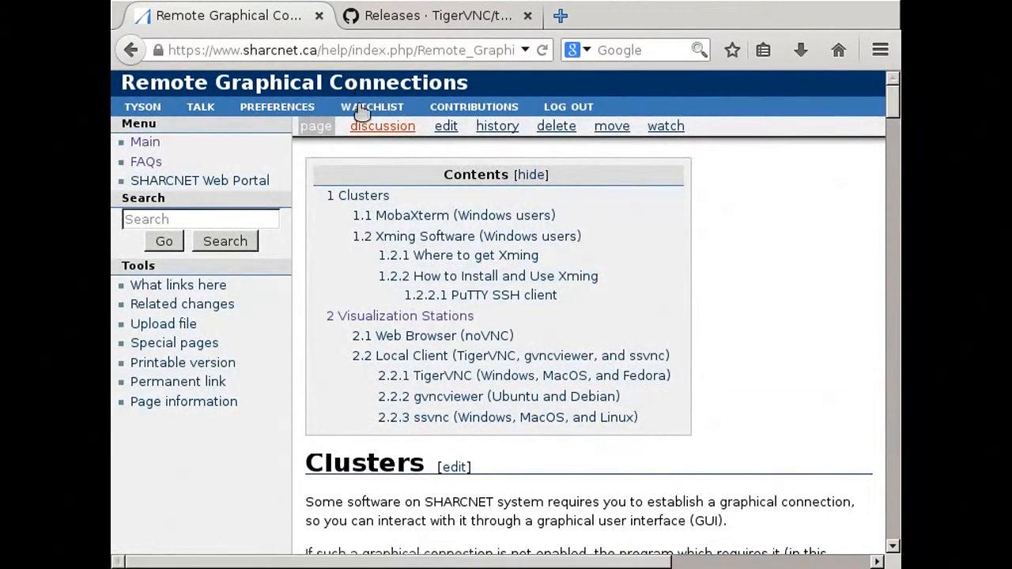
- Open the Visualization Stations section of the Remote Graphical Connections wiki page and read through to the TigerVNC client instructions
click(405, 318)
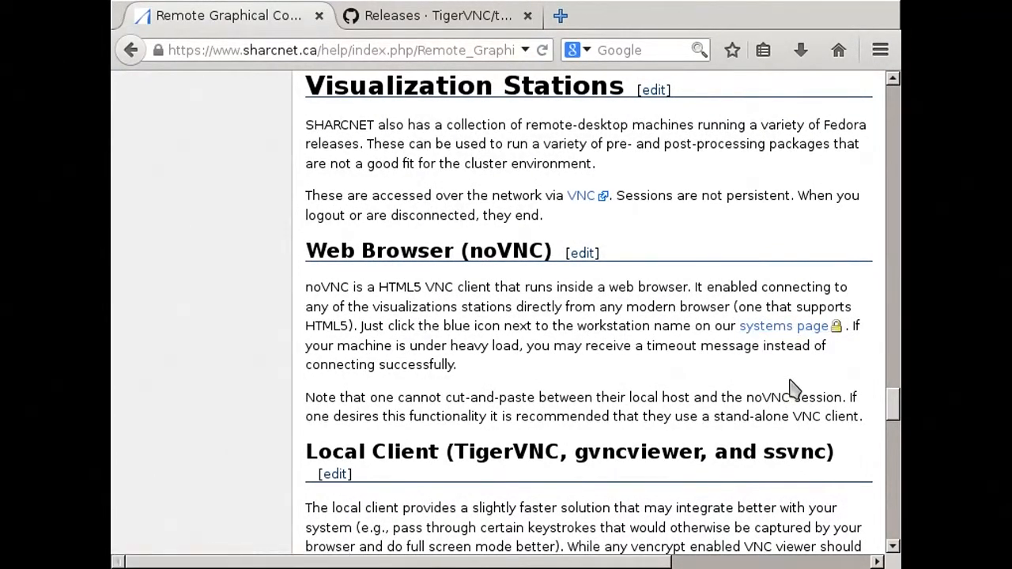
scroll(794, 389, down, 1)
scroll(794, 389, down, 5)
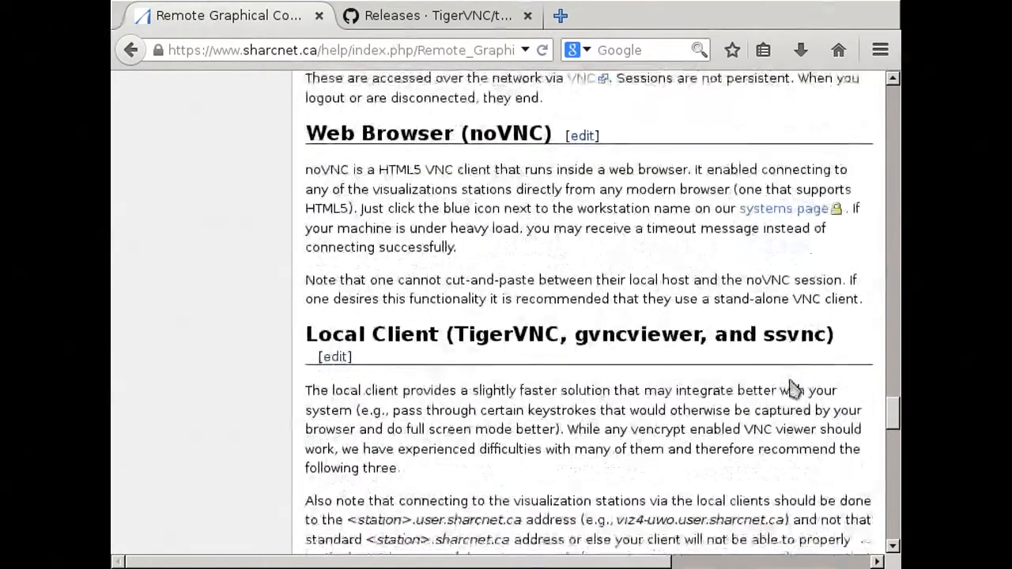
scroll(789, 379, down, 1)
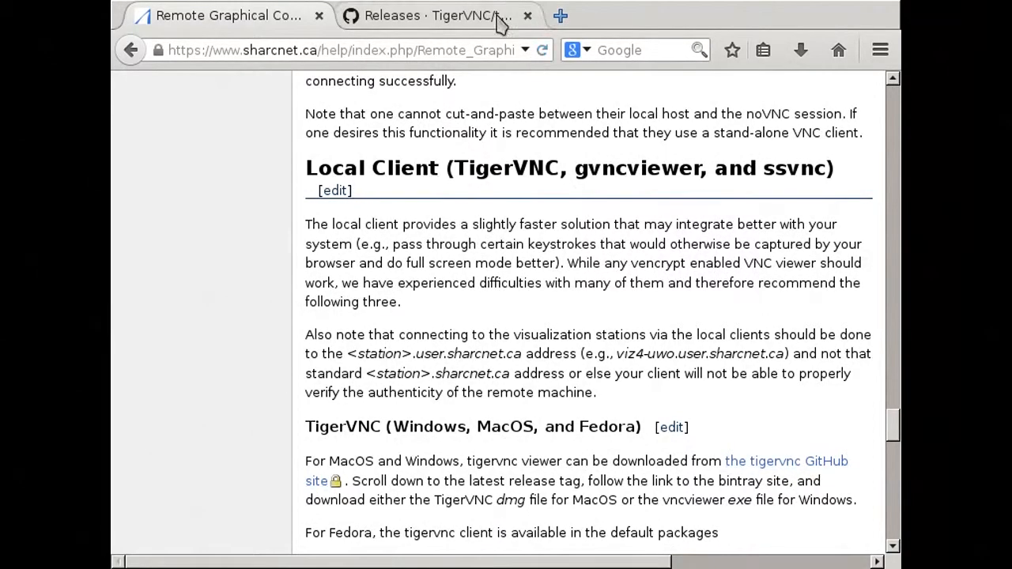
- From the TigerVNC GitHub releases page, open the Bintray page of release 1.3.1 and view its Downloads list
click(443, 15)
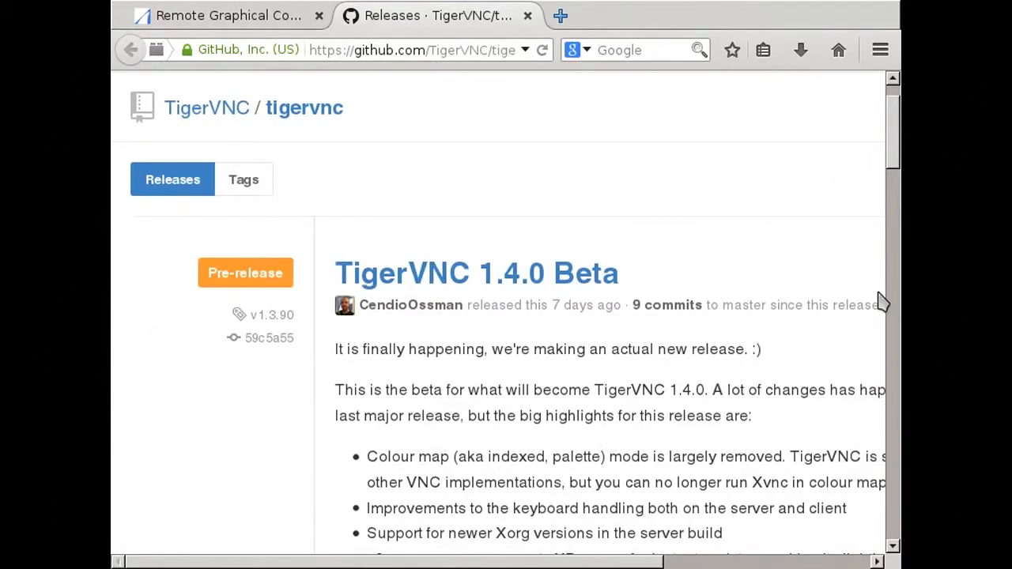
click(893, 245)
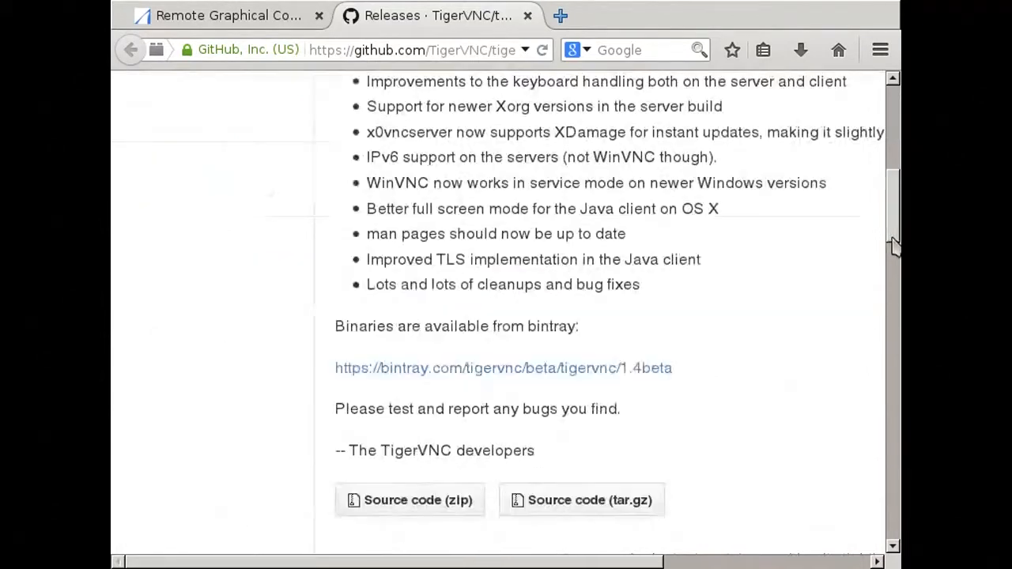
click(895, 308)
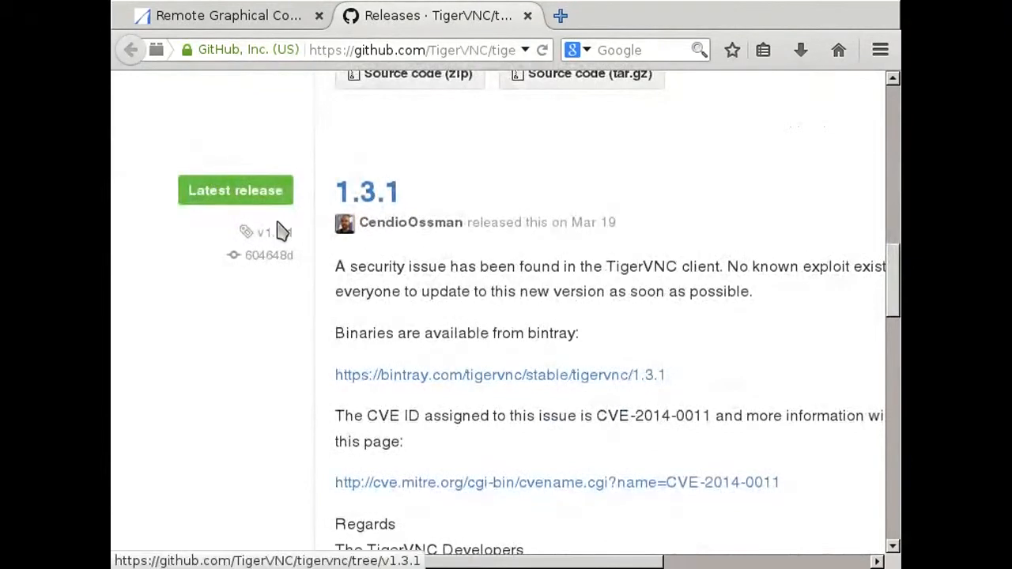
click(485, 377)
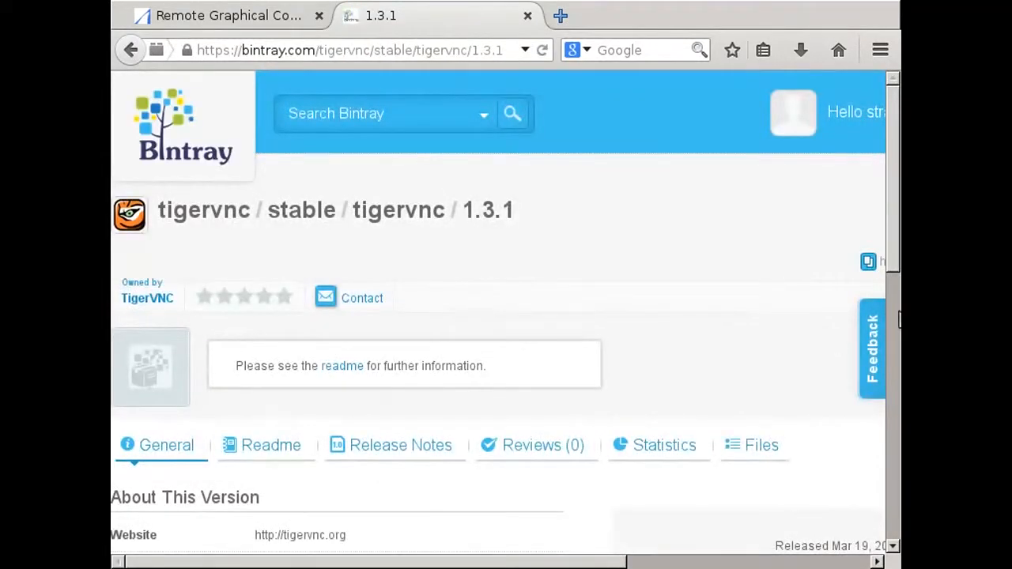
click(892, 316)
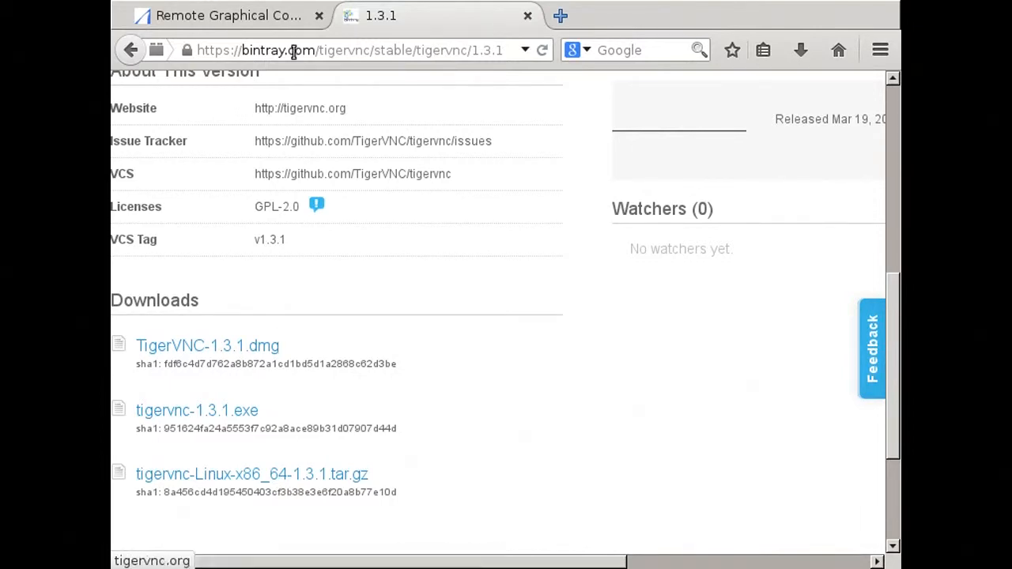
- Return to the SHARCNET wiki page and read the TigerVNC, gvncviewer and ssvnc installation and connection instructions
click(292, 21)
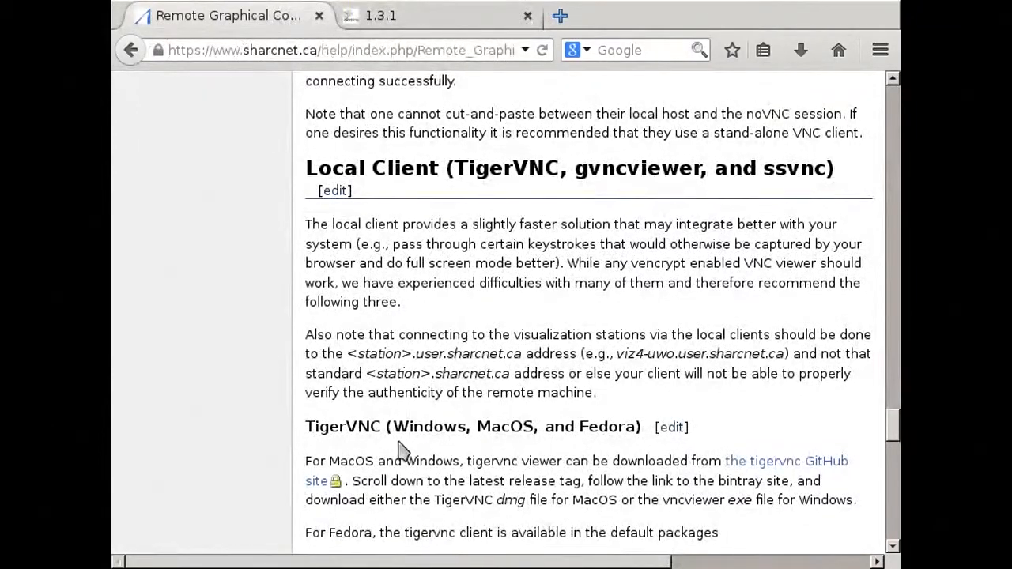
scroll(399, 451, down, 5)
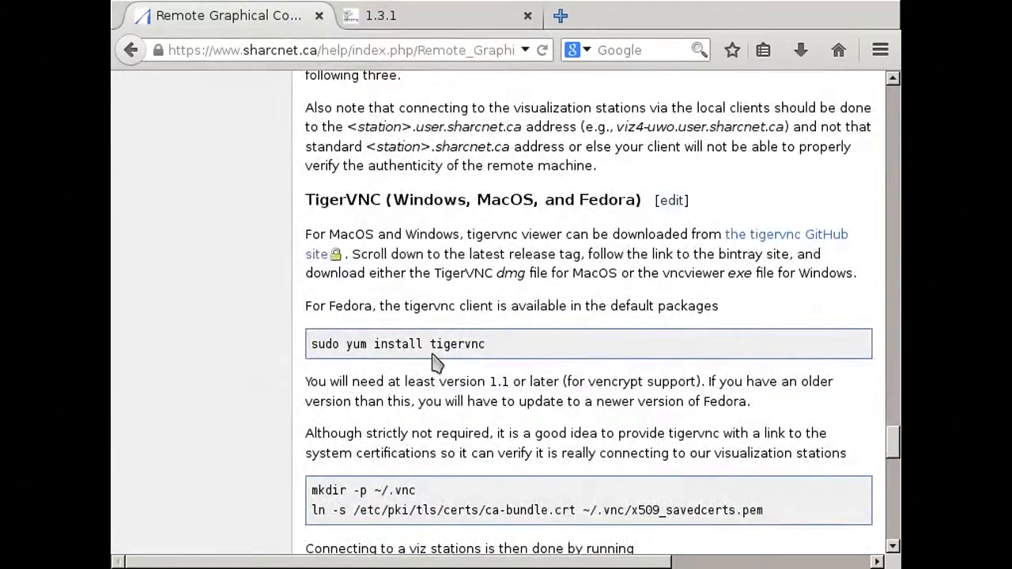
scroll(466, 437, down, 5)
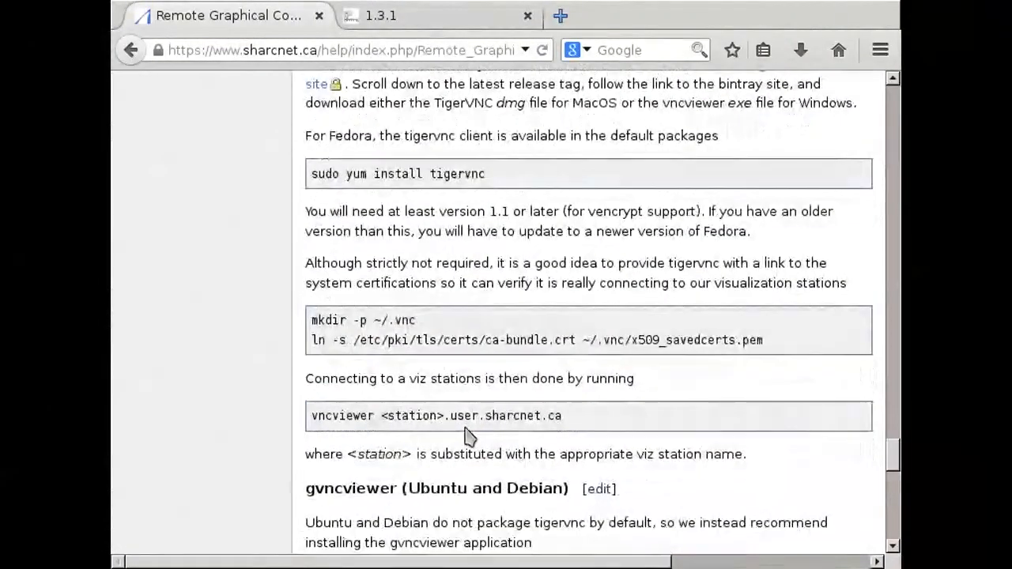
scroll(466, 436, down, 3)
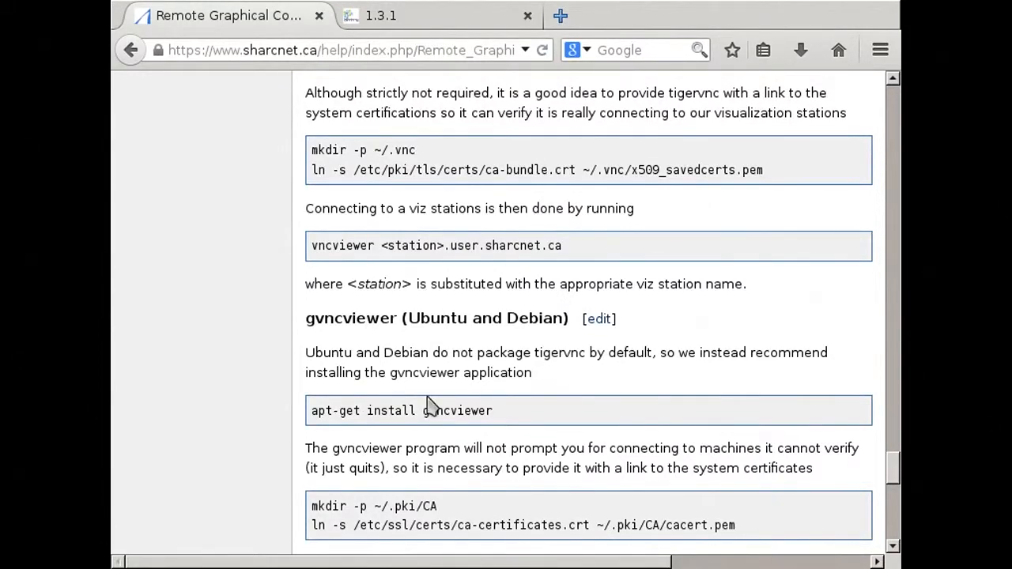
scroll(419, 410, down, 1)
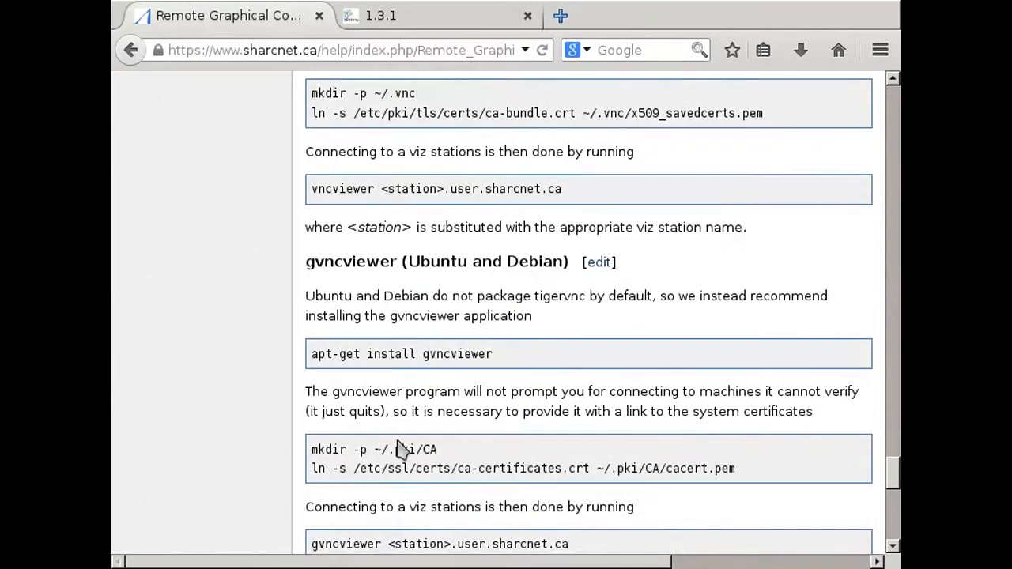
scroll(378, 385, down, 2)
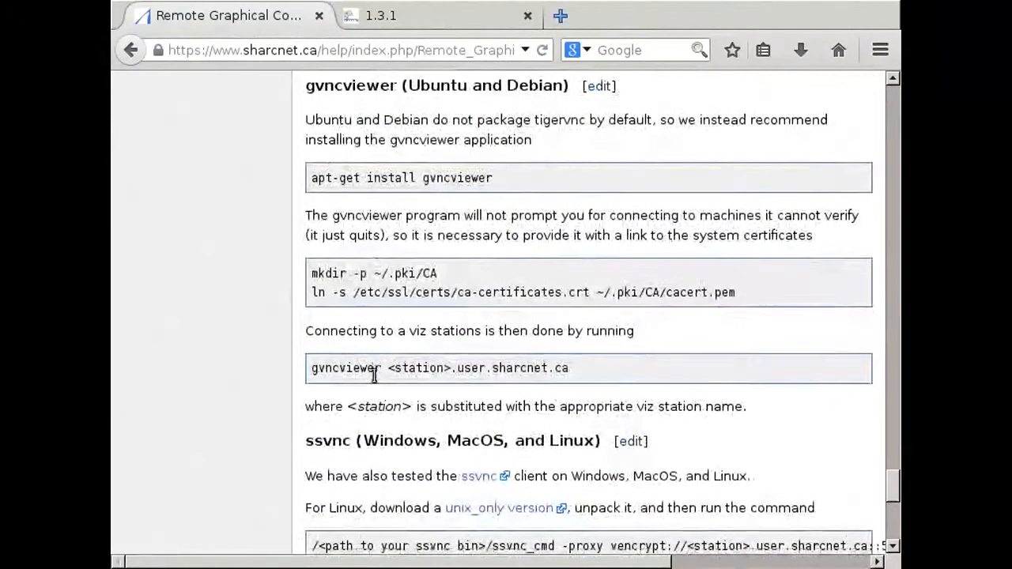
scroll(371, 374, down, 2)
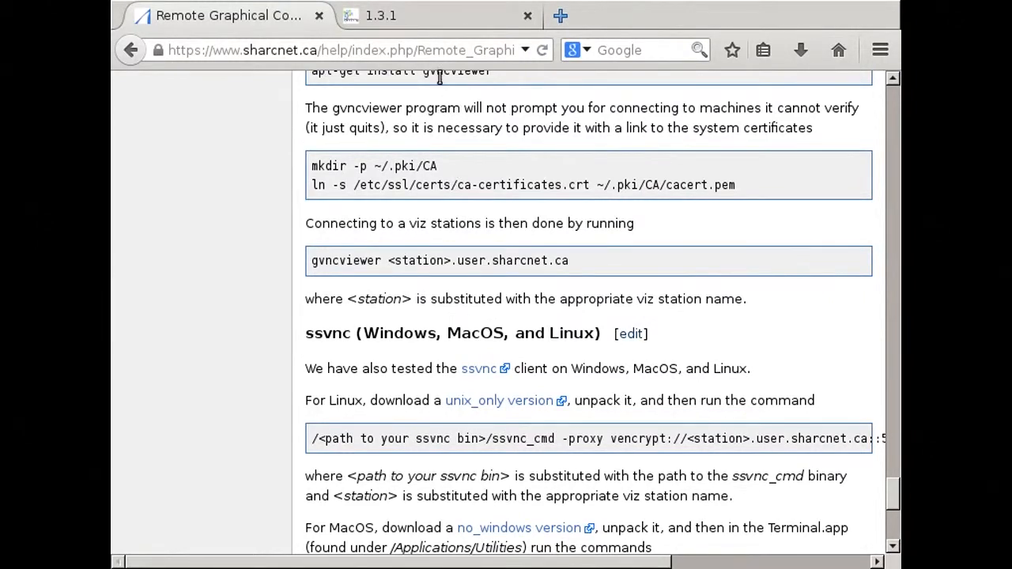
- Close the Bintray page and go back through the help wiki to the SHARCNET account activity page
click(527, 16)
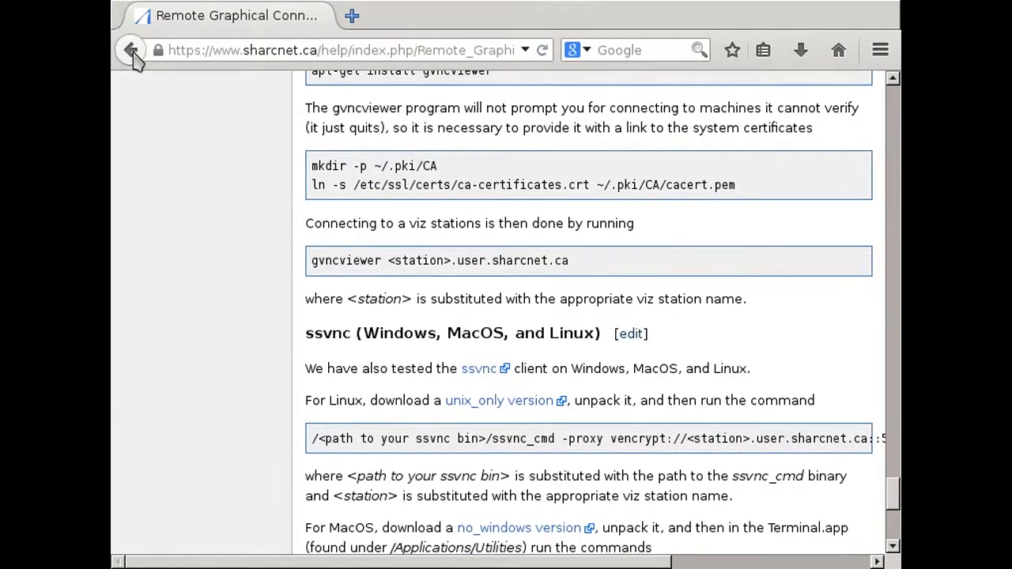
click(131, 50)
click(130, 50)
click(133, 57)
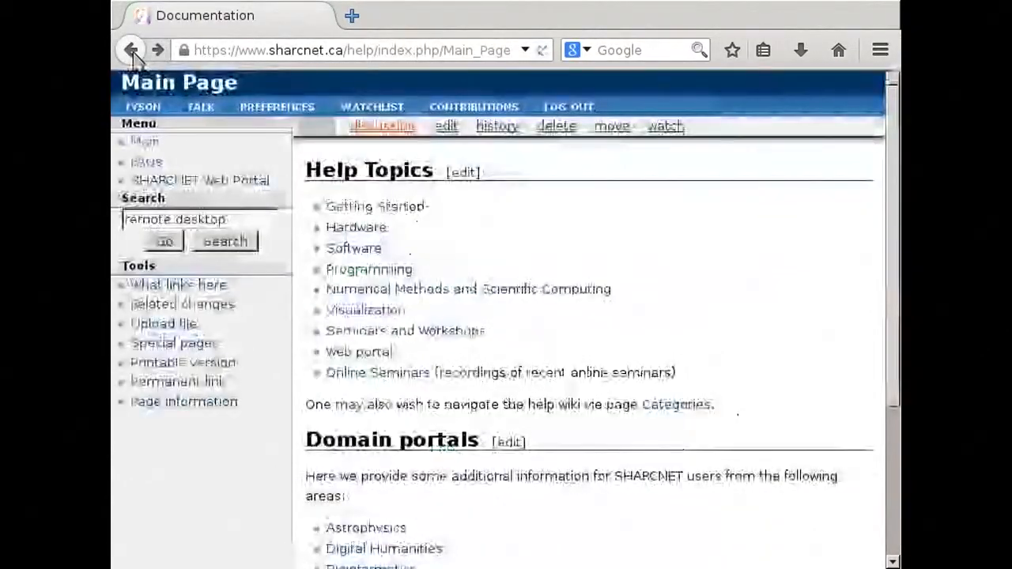
click(131, 53)
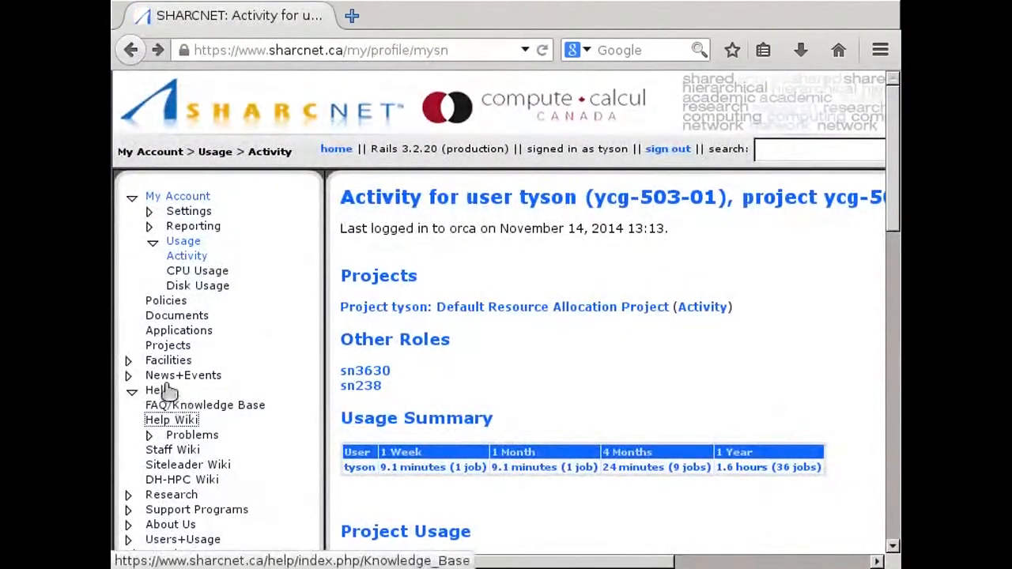
- Open the Systems page under Facilities and bring up its Visualization Systems table
click(128, 375)
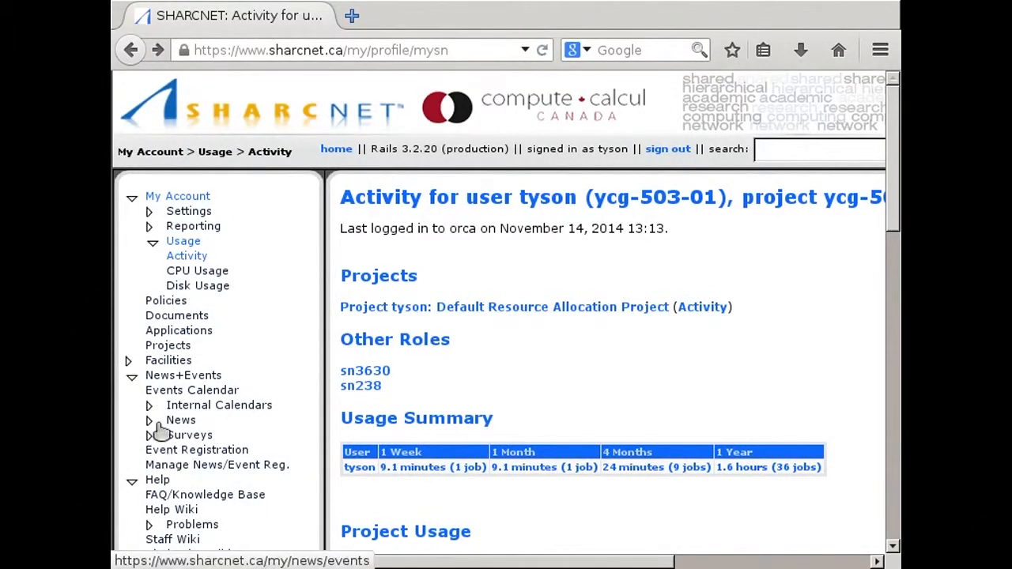
click(128, 362)
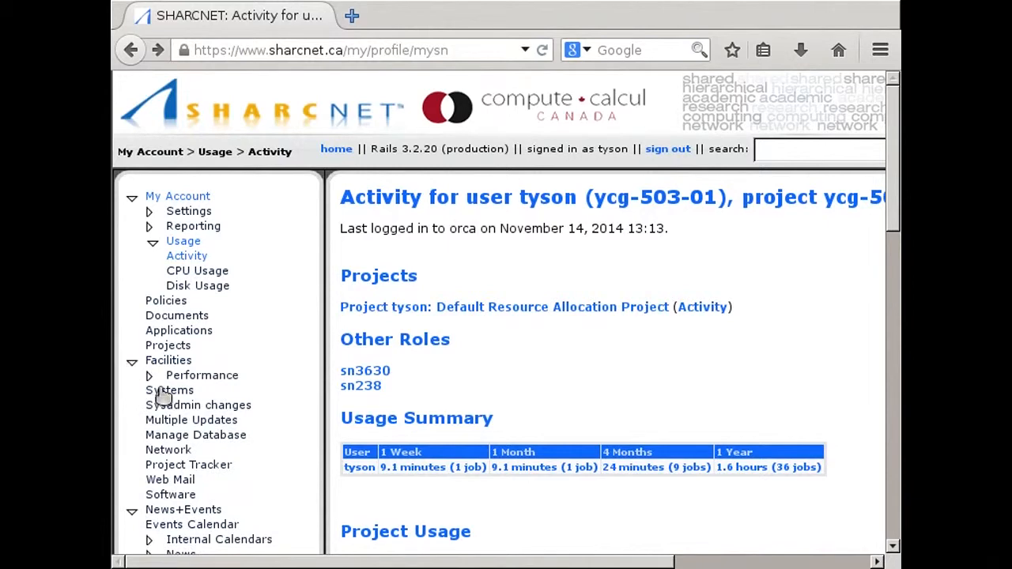
click(169, 394)
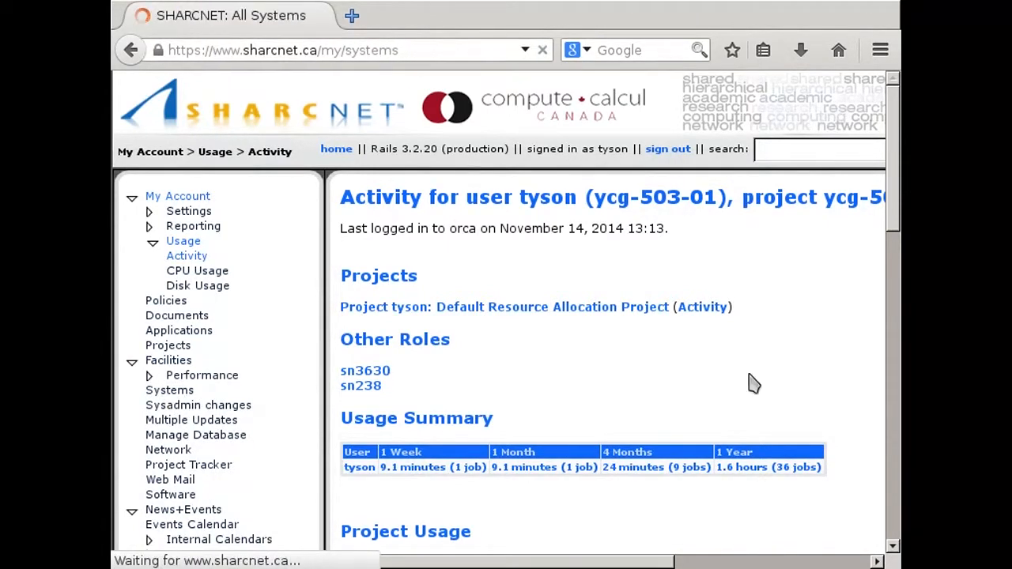
click(894, 410)
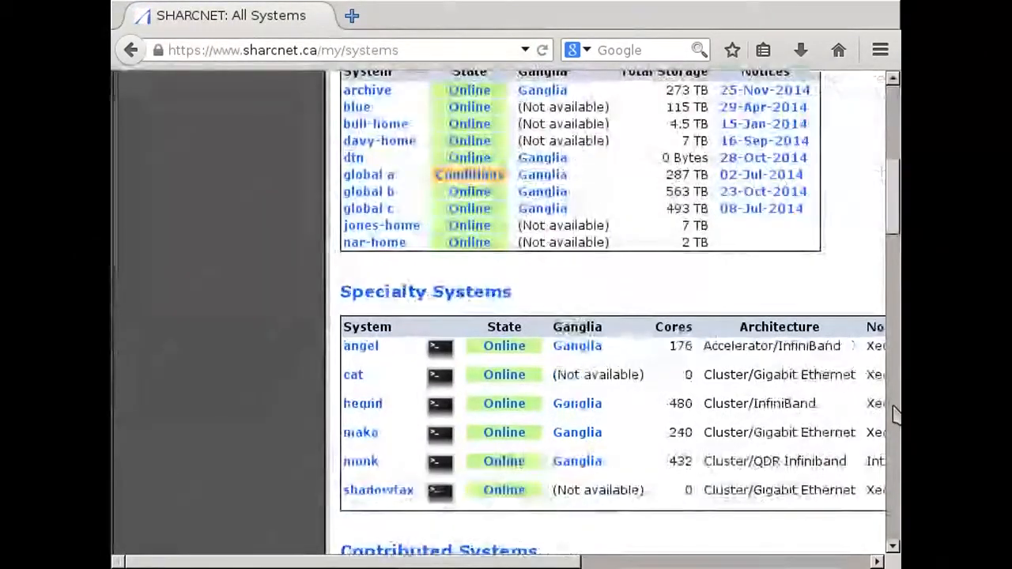
click(894, 410)
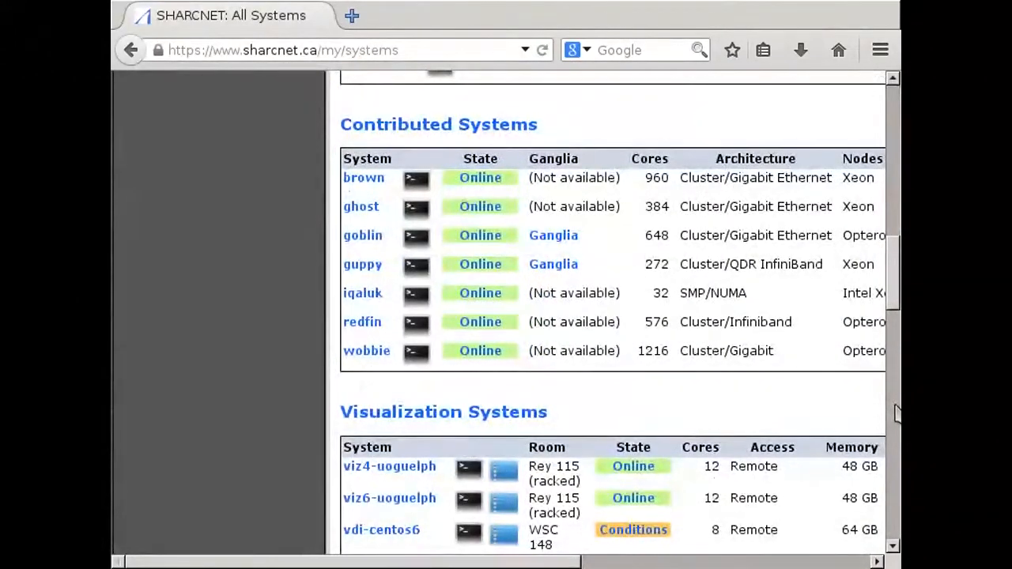
drag(894, 298, 896, 348)
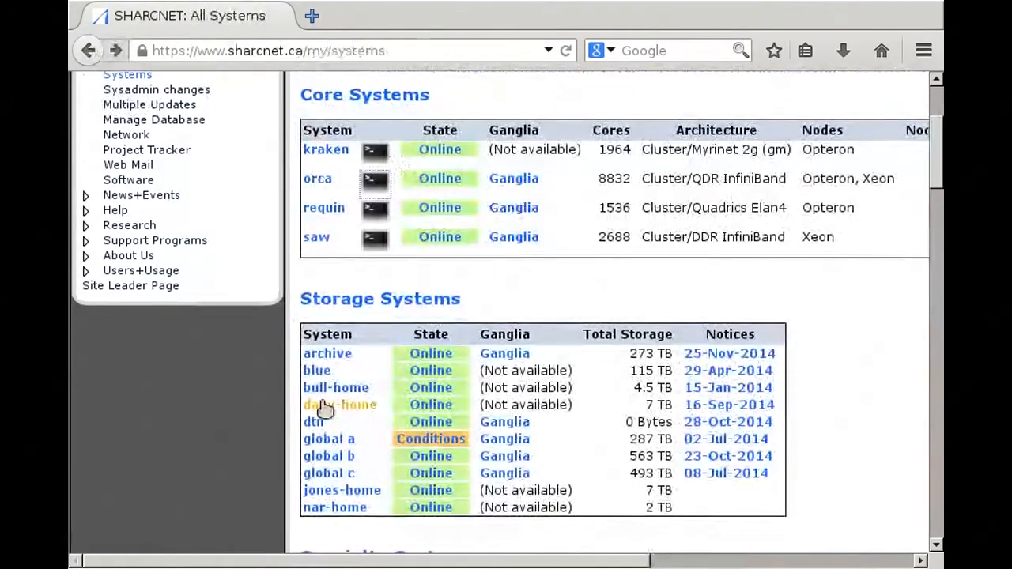
- Launch the browser-based noVNC remote desktop for vdi-fedora20 from the Visualization Systems table
scroll(324, 407, down, 10)
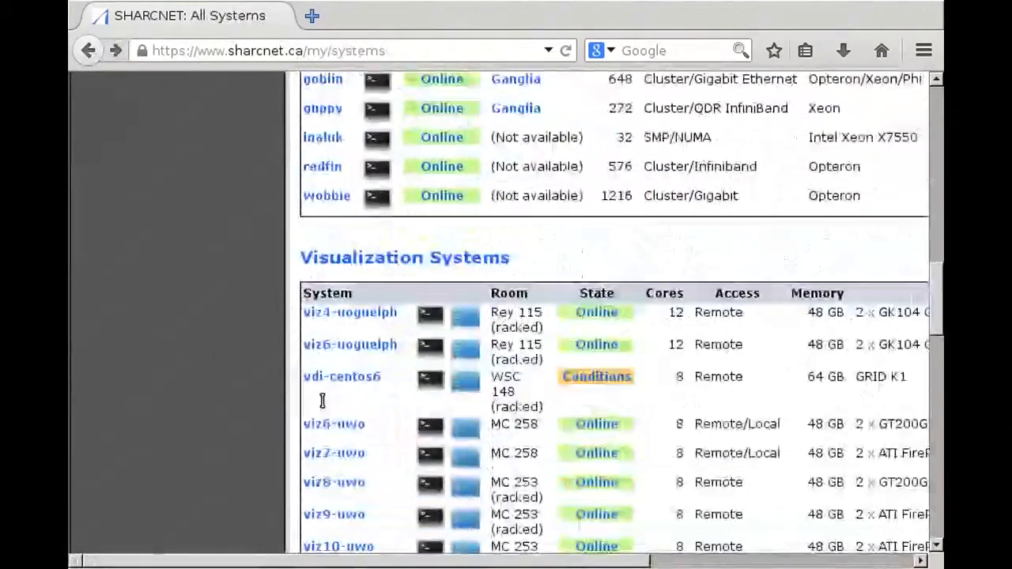
scroll(324, 411, down, 2)
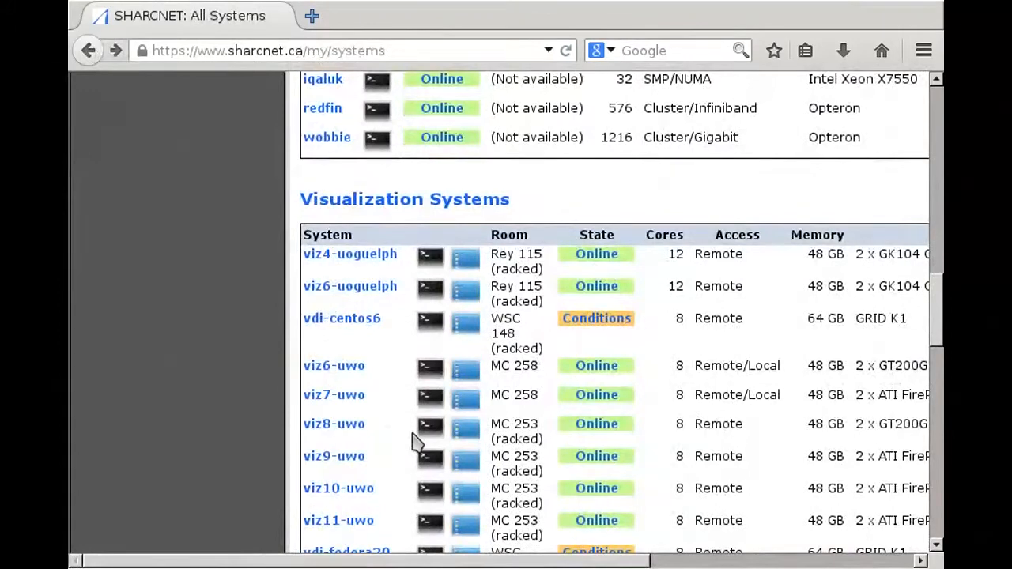
scroll(463, 429, down, 2)
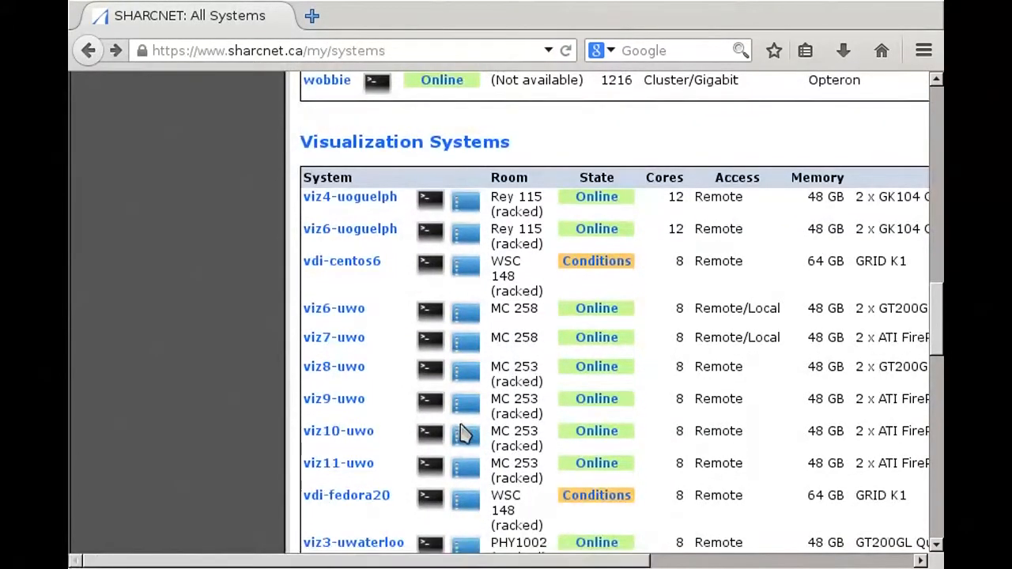
scroll(462, 433, down, 2)
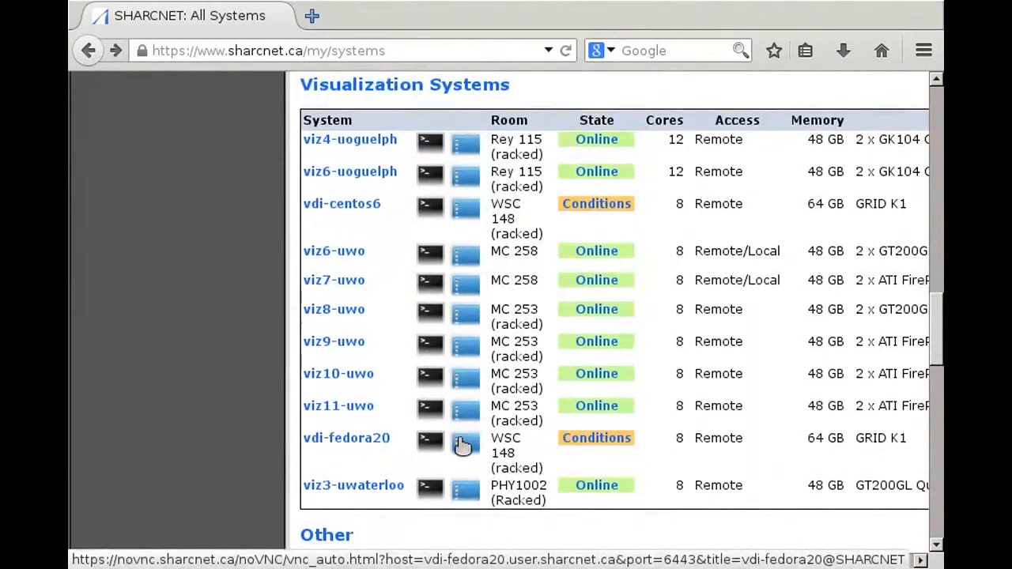
click(466, 451)
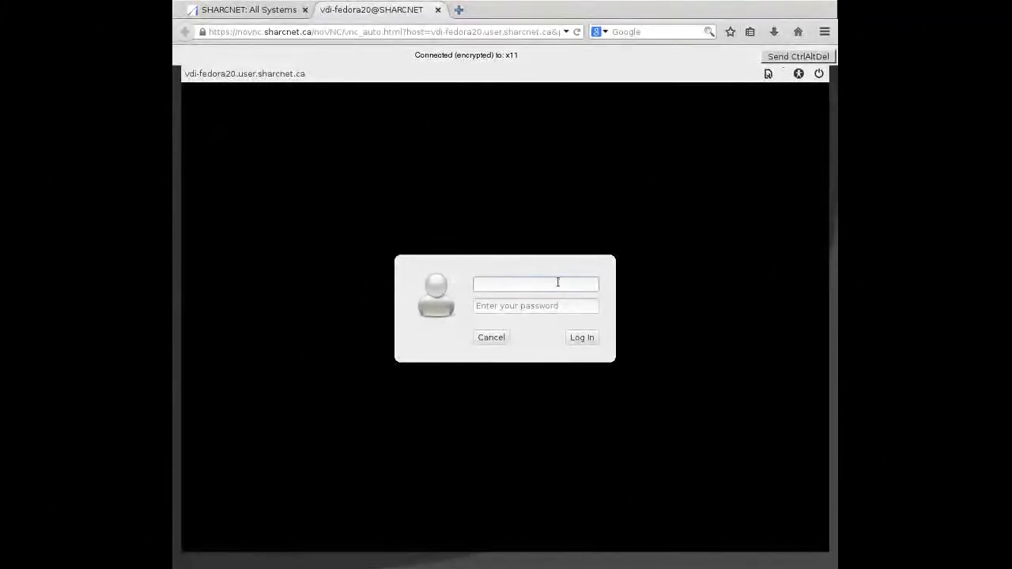
- Log in to the vdi-fedora20 desktop with the account username and password
text(tyson)
key(Tab)
text(******************)
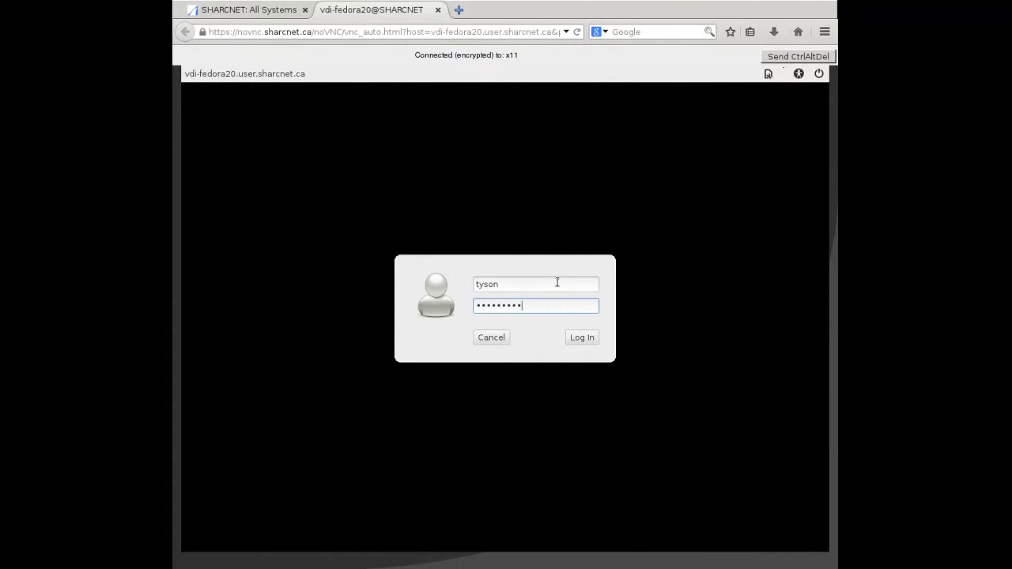
key(Return)
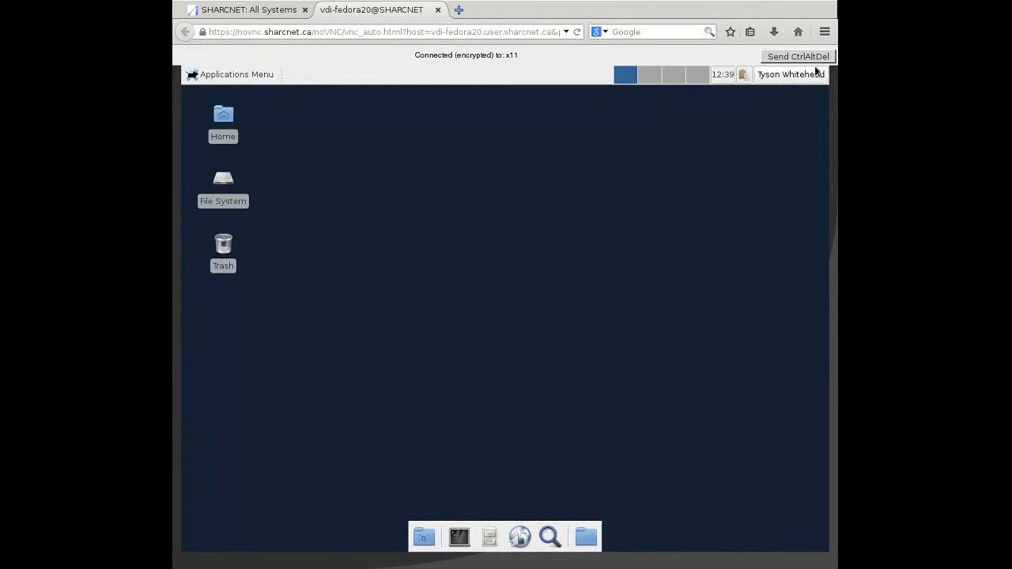
- Open a terminal on the remote desktop, move its window toward the middle, and list the home directory with ls
click(466, 538)
drag(488, 96, 594, 184)
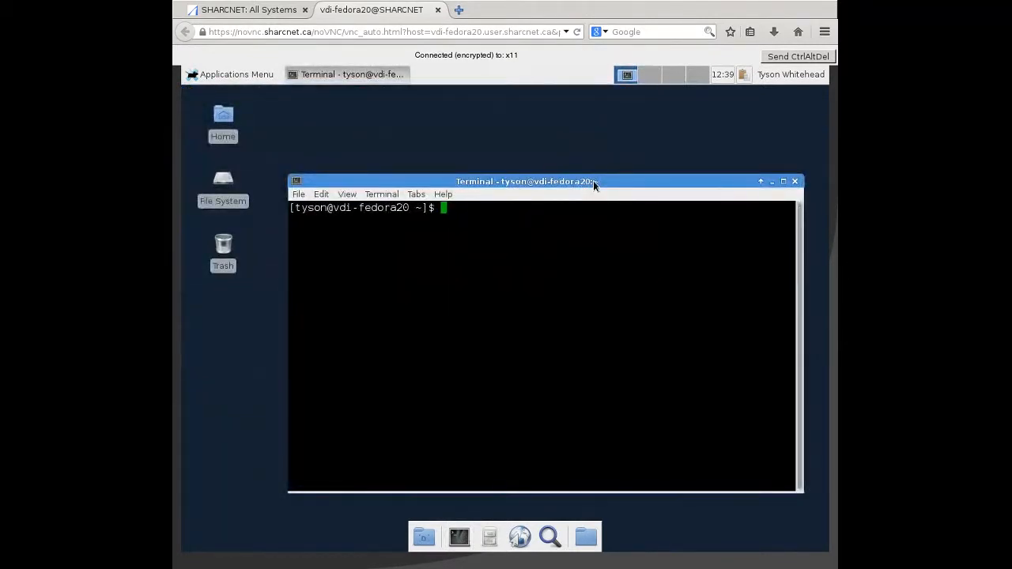
text(ls)
key(Return)
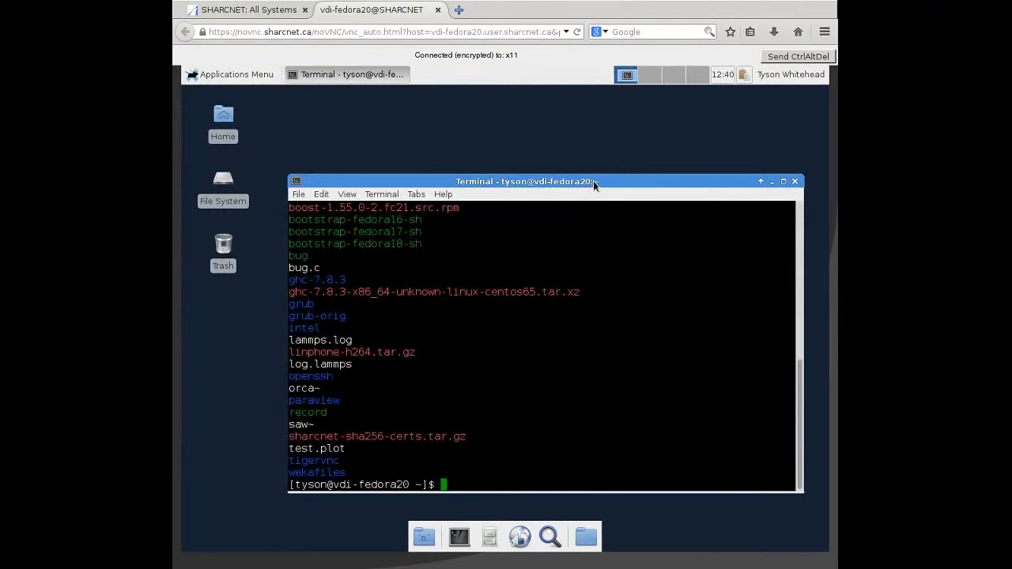
- Open the file manager, move its window toward the middle, and go to the user's own folder under /work
click(490, 540)
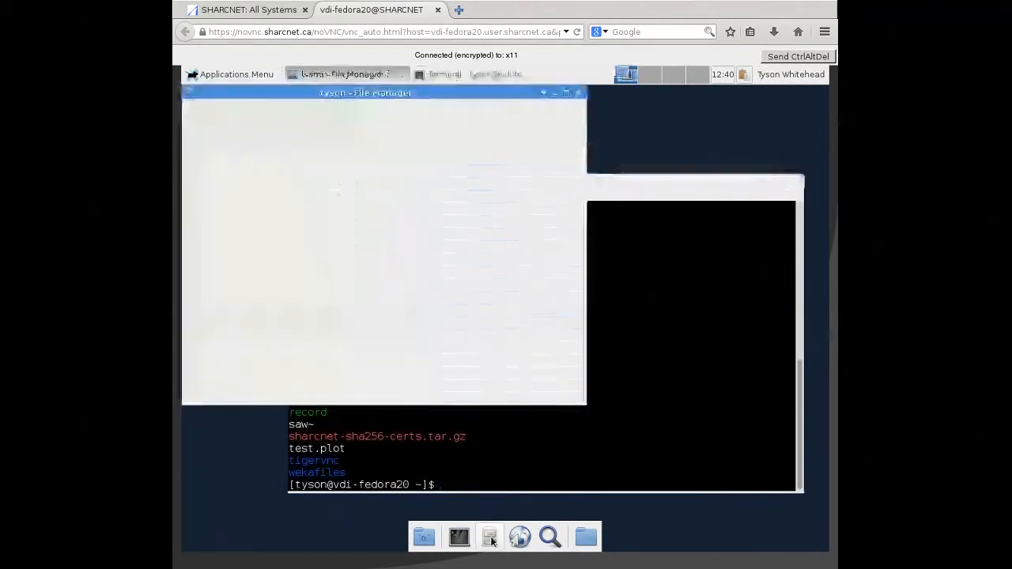
drag(437, 92, 575, 137)
scroll(613, 277, down, 10)
click(579, 171)
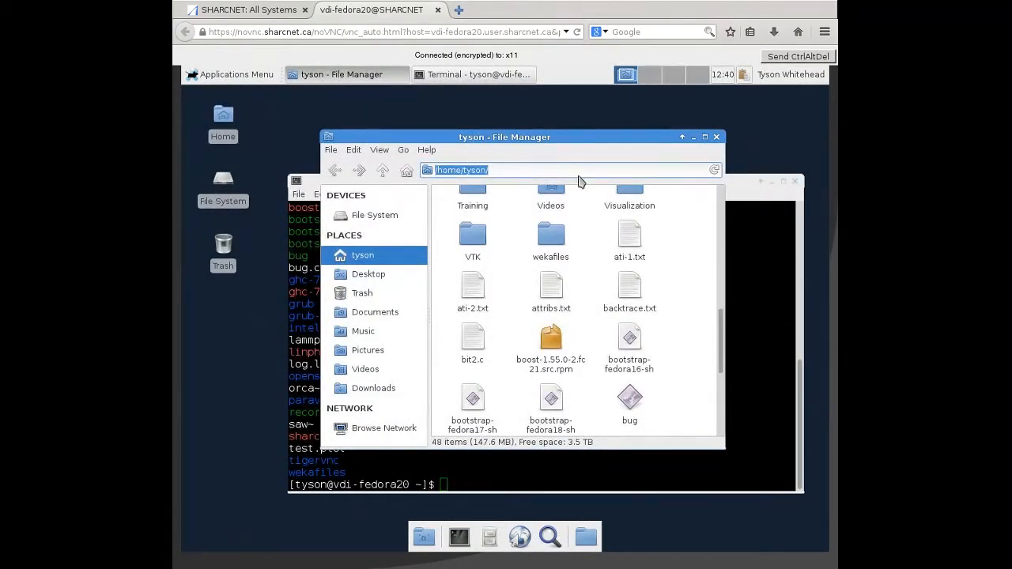
text(/work/)
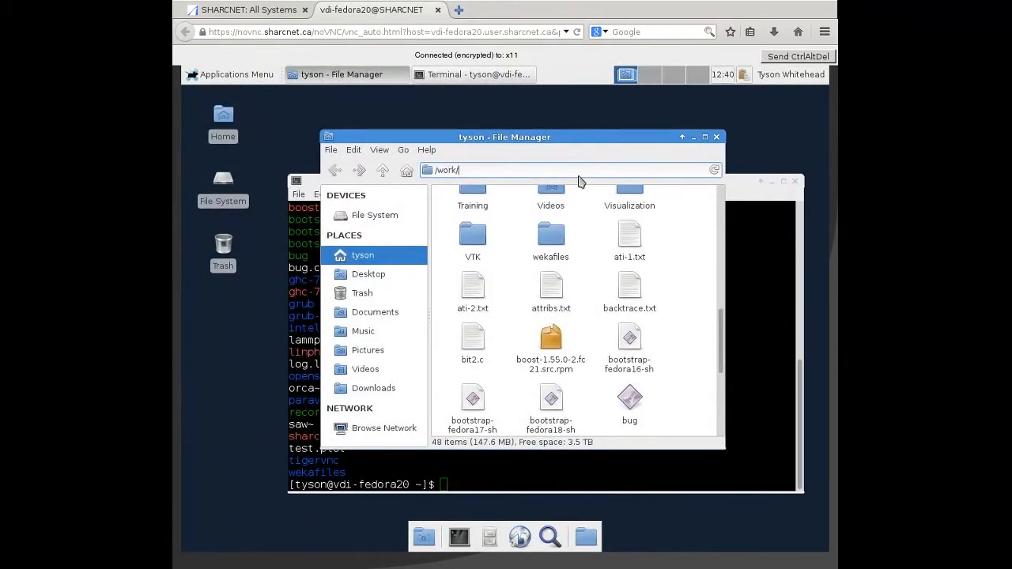
text(tyson/)
key(Return)
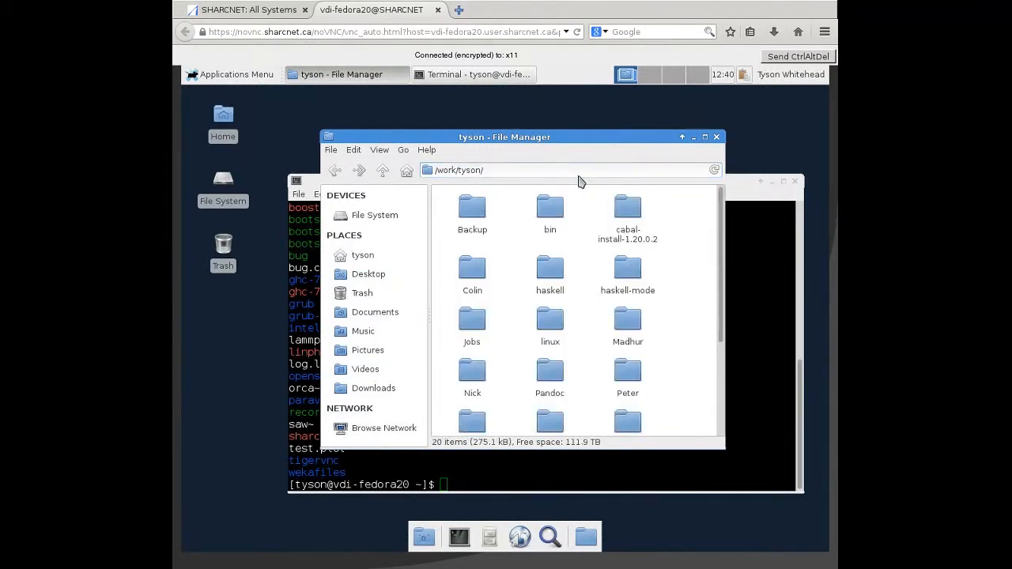
- Go to /scratch/ in the file manager, open the orca folder, and return to /scratch/
double_click(461, 171)
triple_click(461, 170)
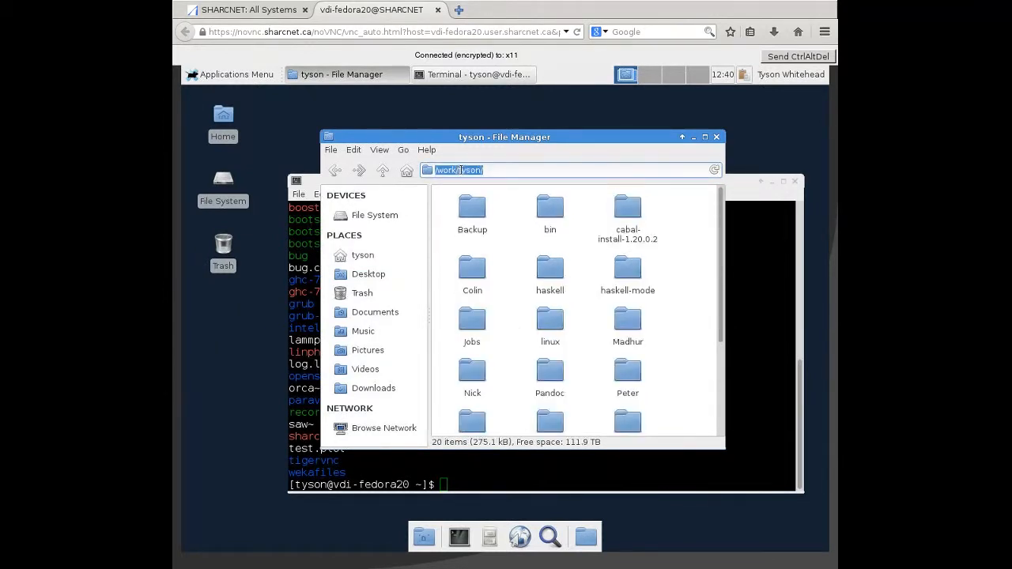
text(/scratch/)
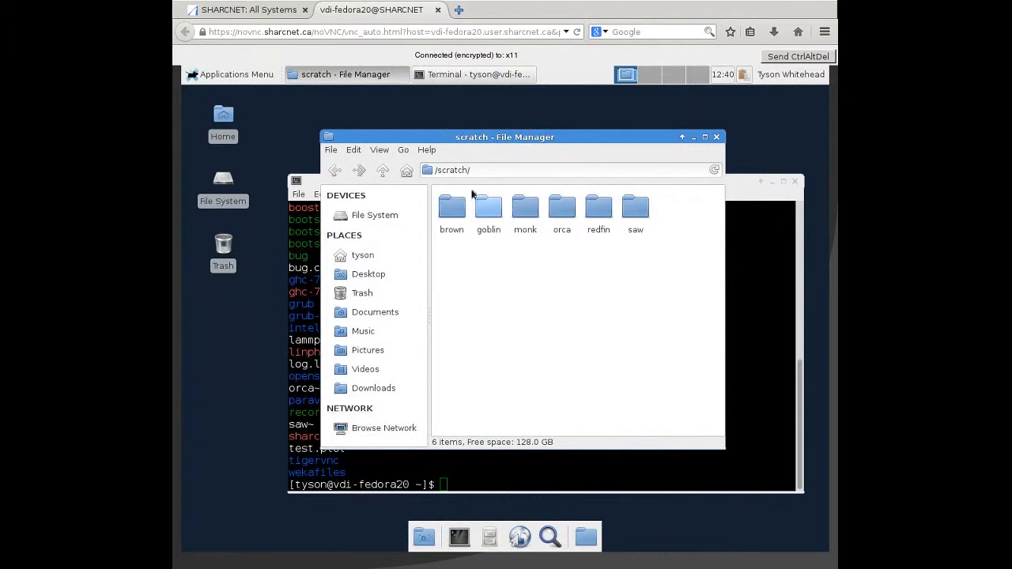
click(572, 212)
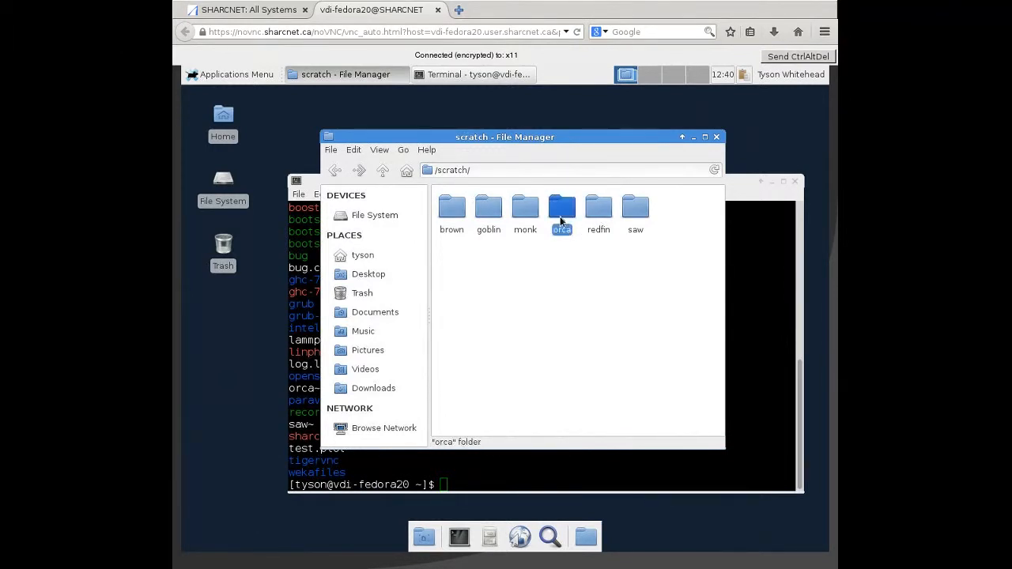
double_click(564, 206)
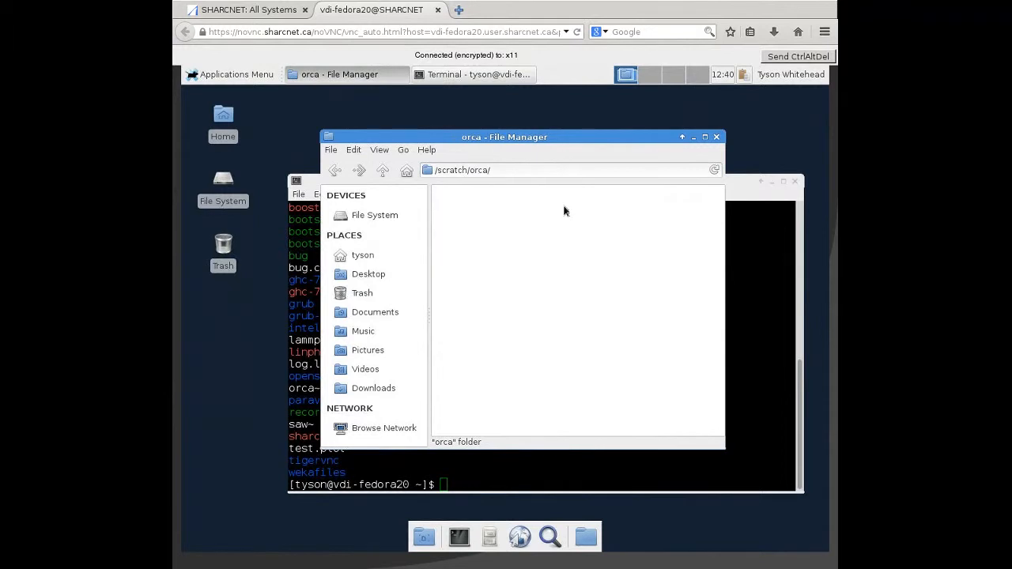
click(335, 171)
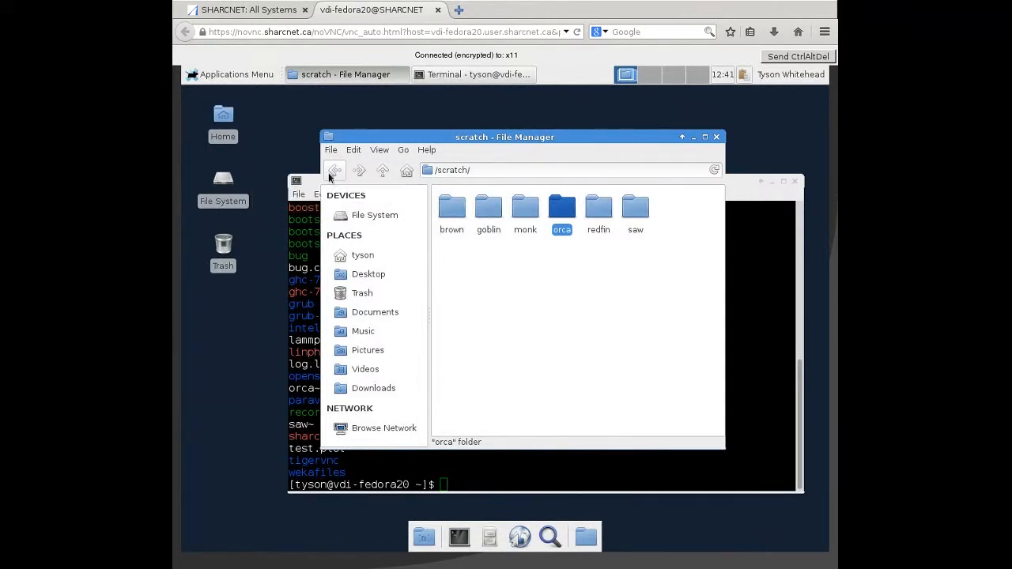
- Open the user's own folder under /scratch/monk/, then close the file manager
double_click(524, 218)
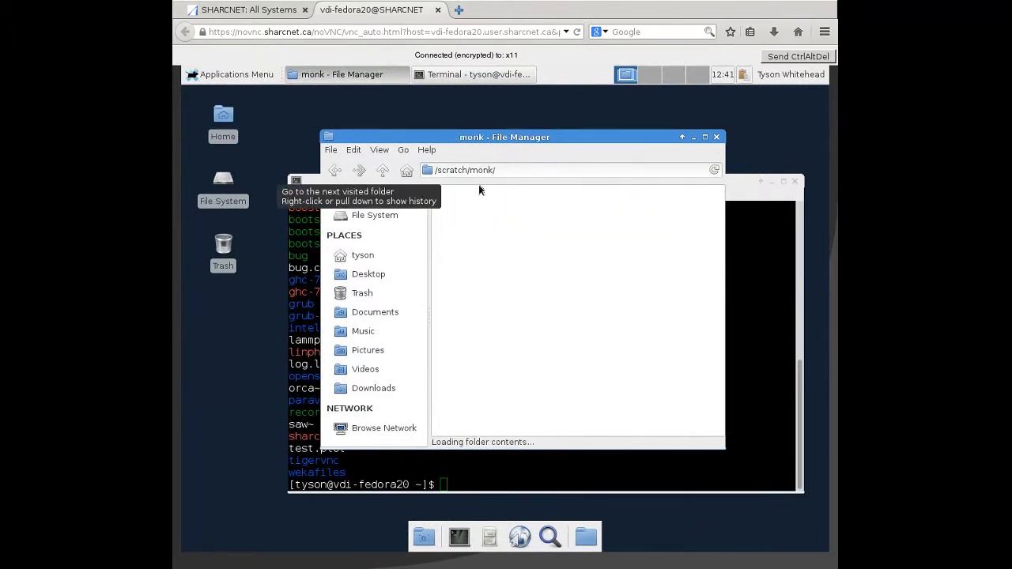
click(520, 169)
text(tyson/)
key(Return)
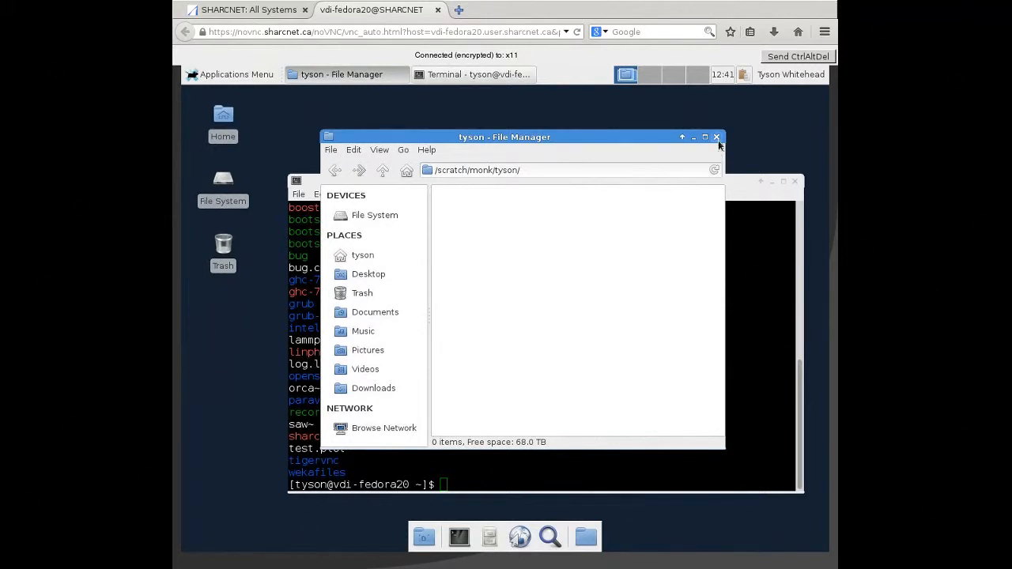
click(716, 137)
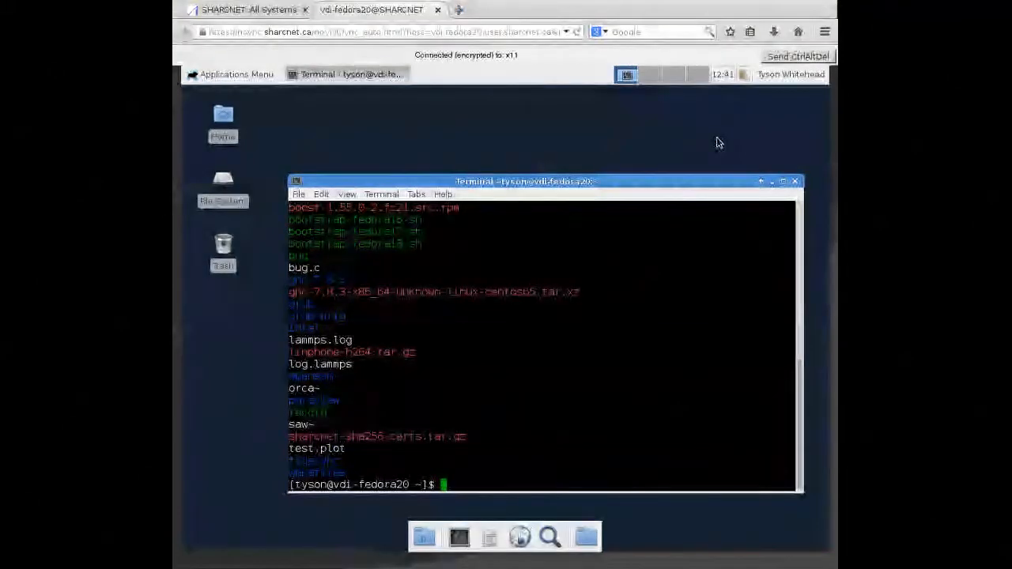
drag(669, 173, 617, 134)
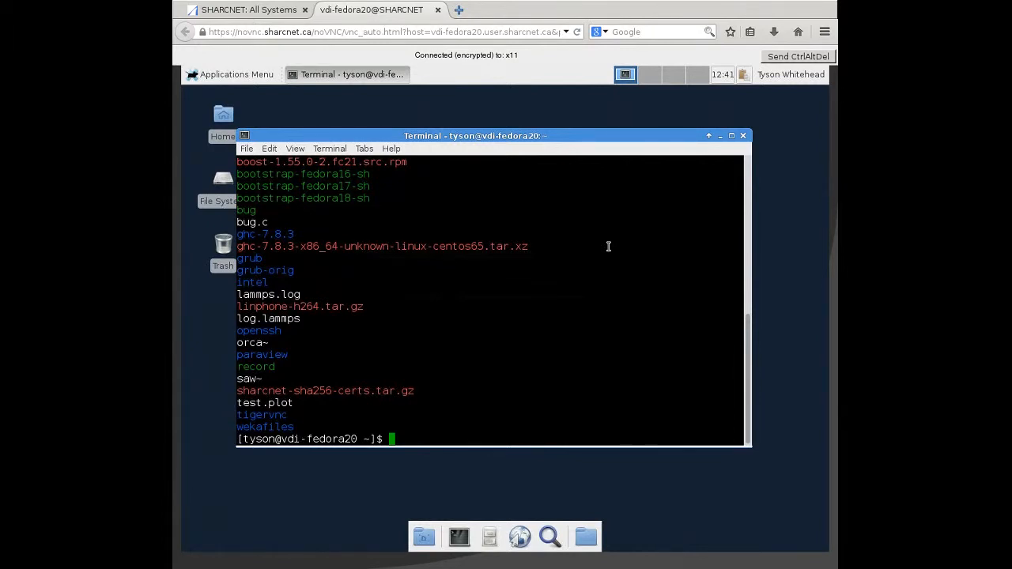
text(module)
key(BackSpace)
key(BackSpace)
key(BackSpace)
key(BackSpace)
key(BackSpace)
key(BackSpace)
click(463, 544)
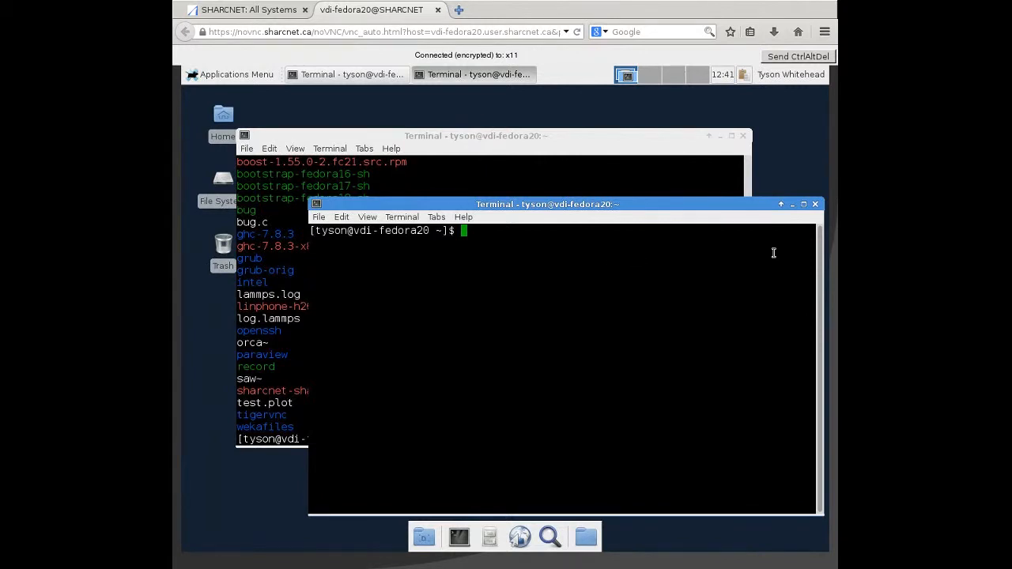
click(815, 204)
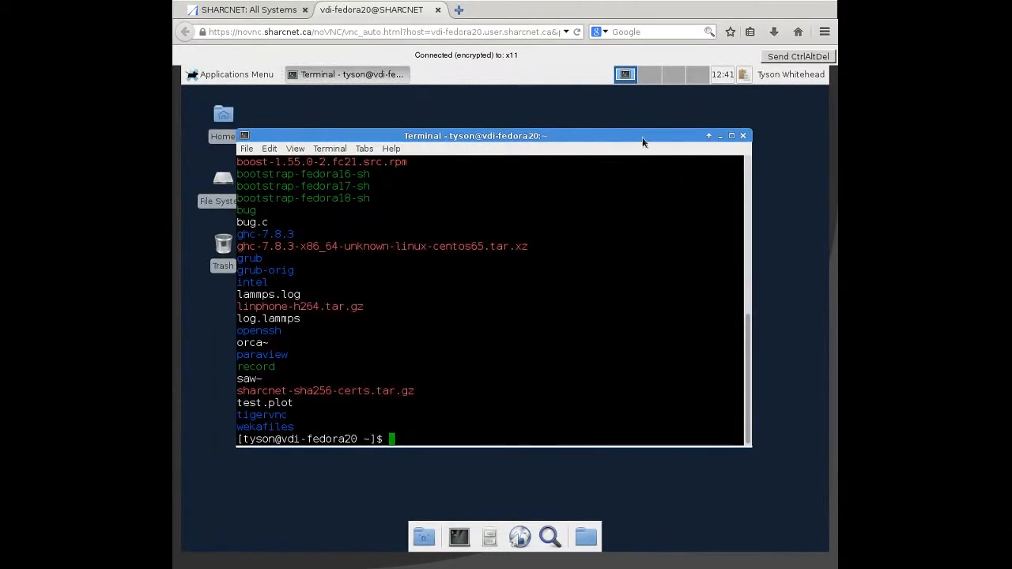
- Close the remaining terminal window, leaving the remote desktop clear
drag(642, 137, 660, 149)
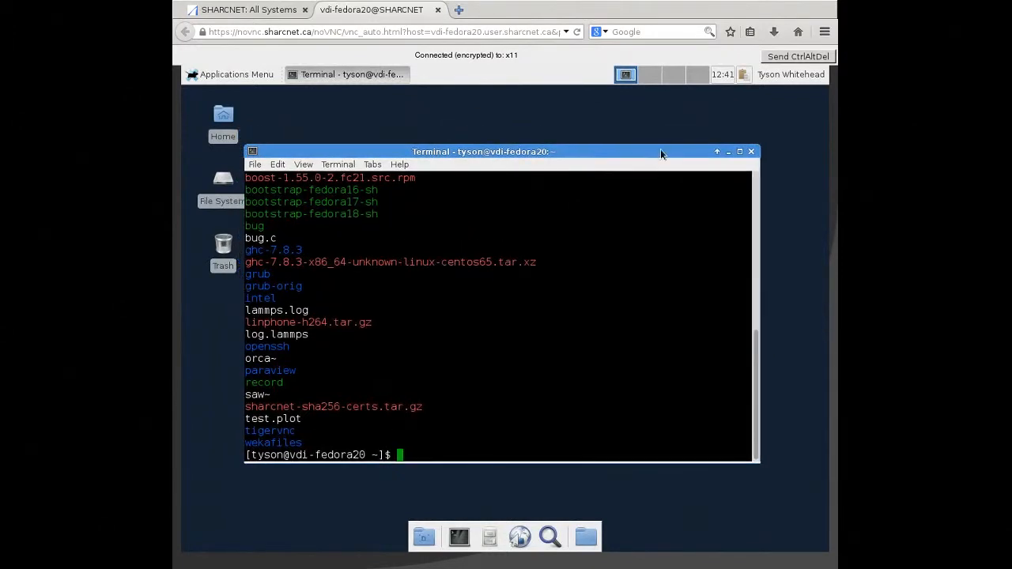
click(748, 150)
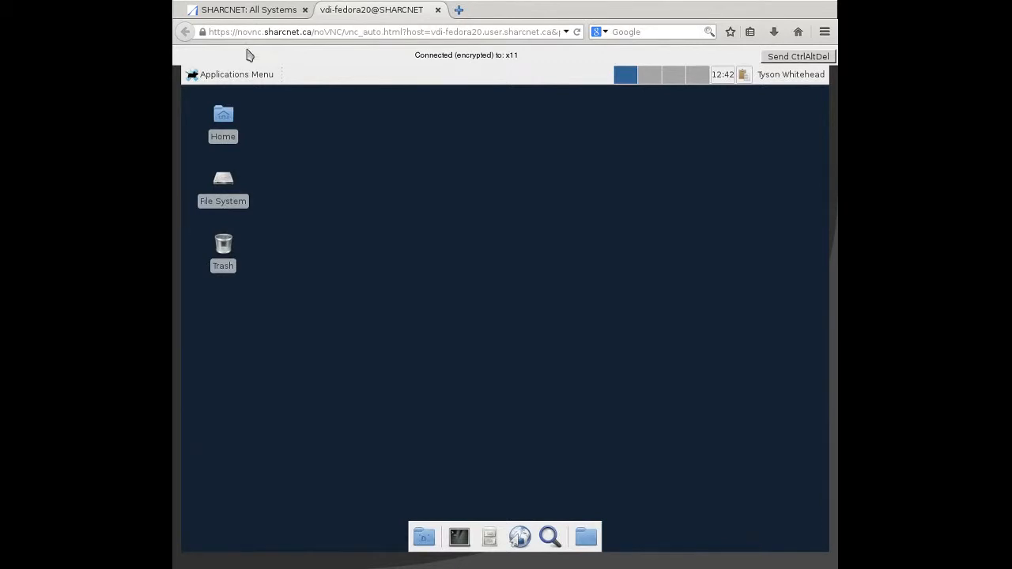
- Launch Scilab from the Education applications and maximize its console window
click(233, 75)
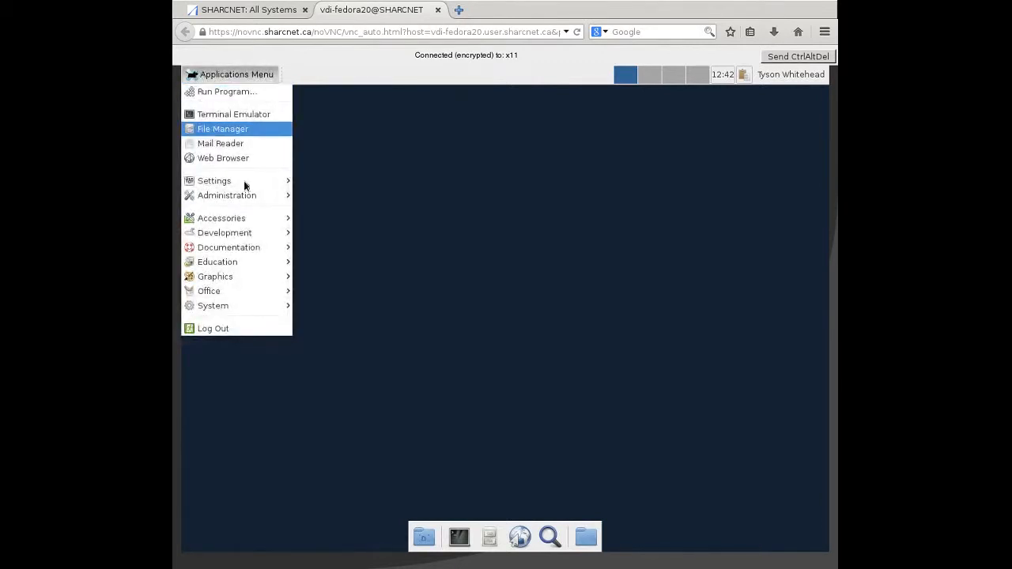
mouse_move(253, 235)
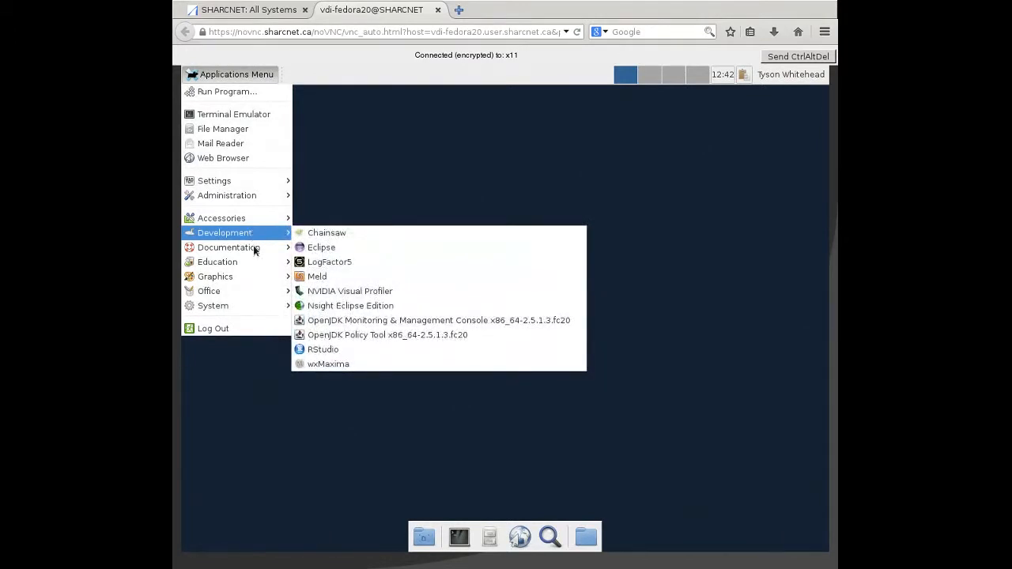
mouse_move(253, 261)
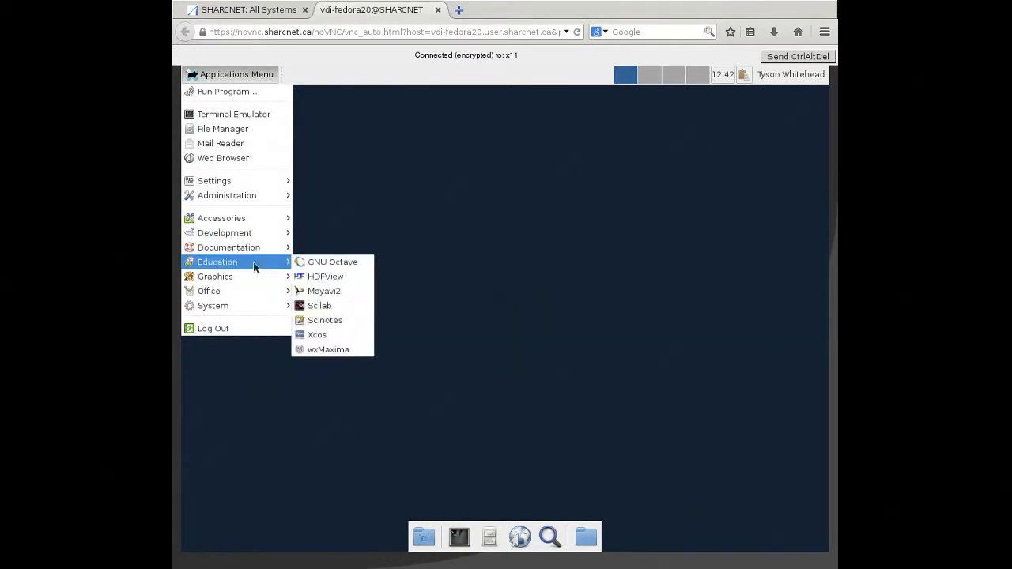
click(329, 306)
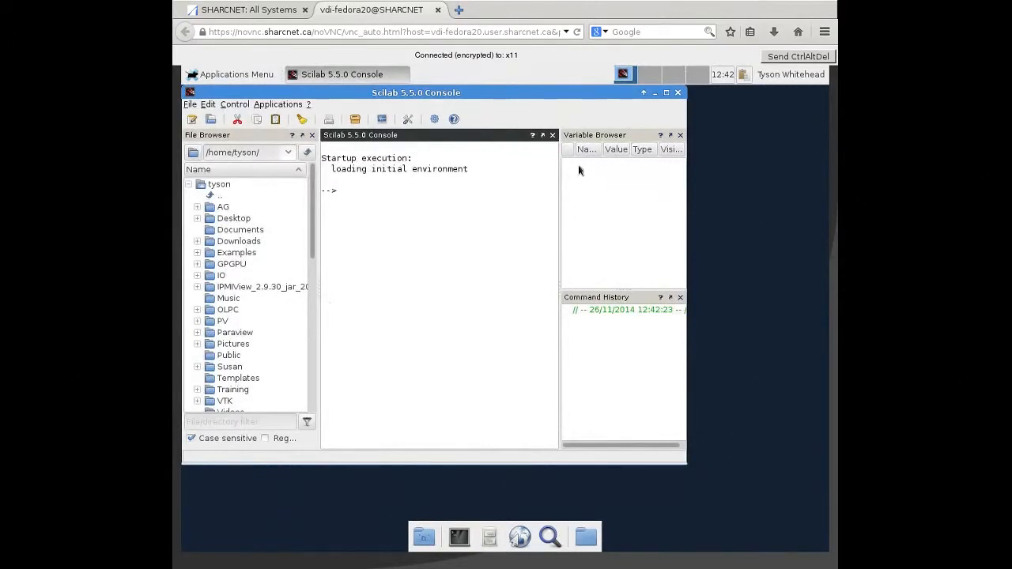
click(666, 93)
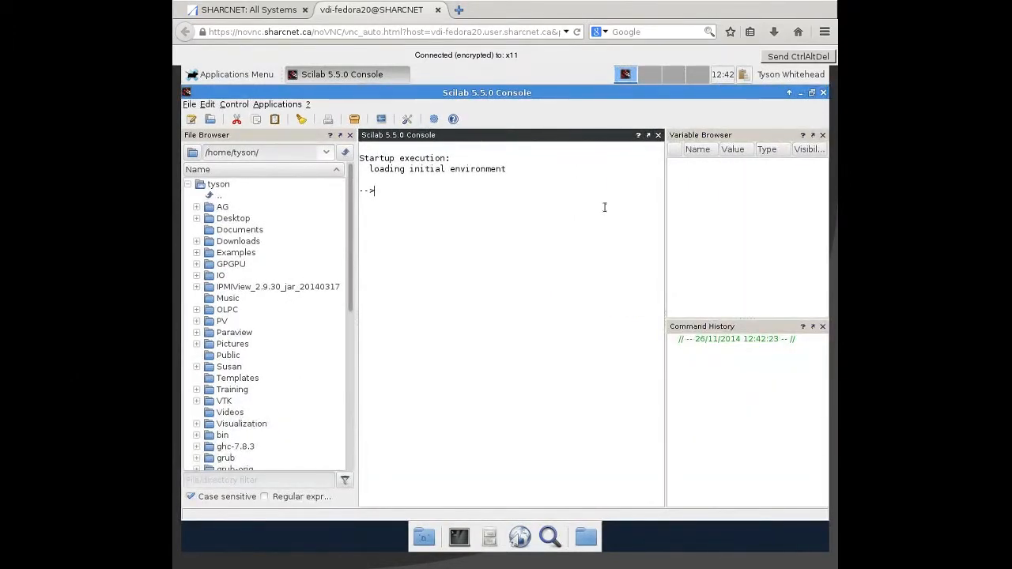
- Define the column vector x in the Scilab console with x=[0:0.1:2*%pi]'
text(x=[0:0.1:2*%)
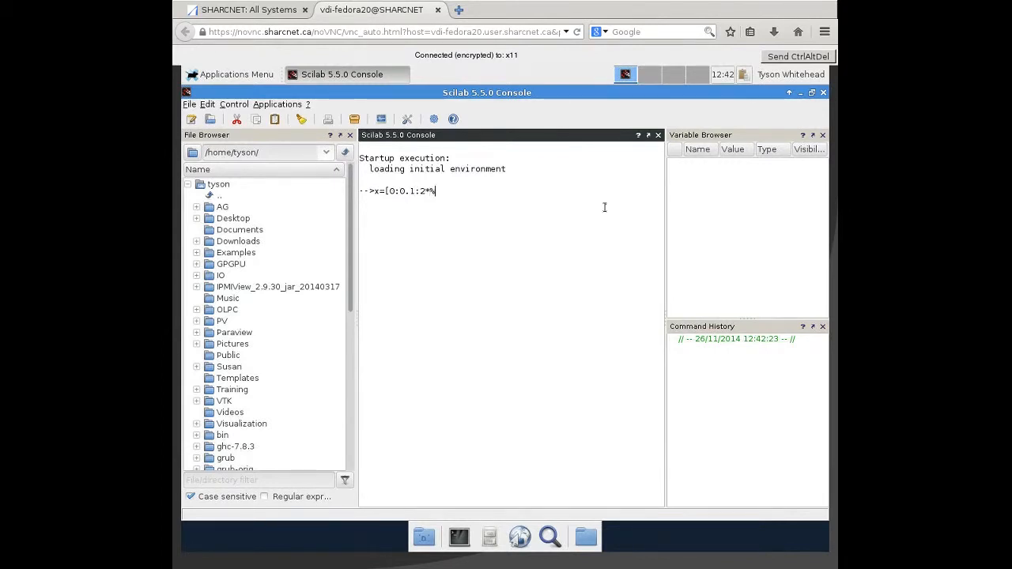
text(pi]')
key(Return)
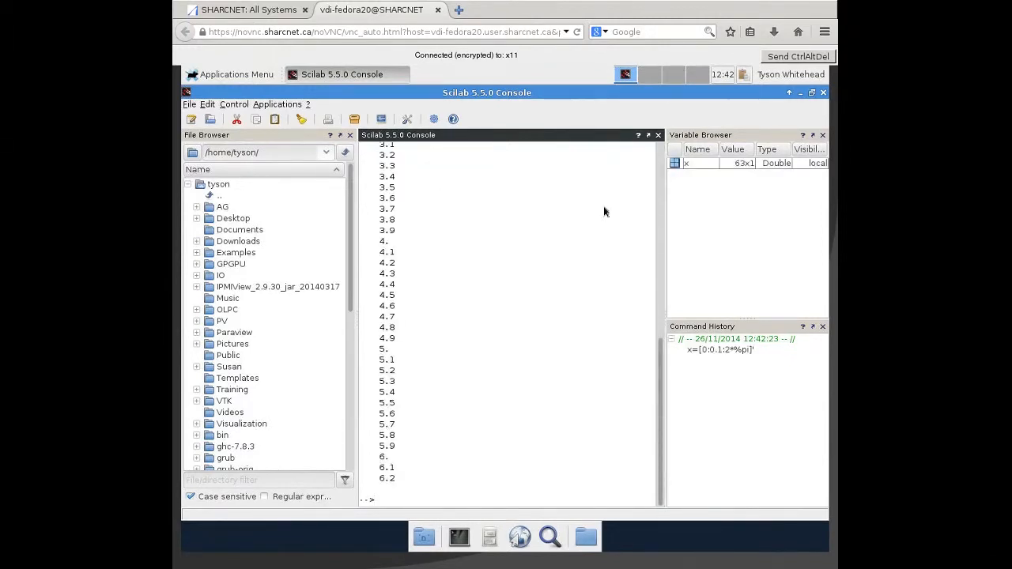
- Plot the sine curve with plot(x,sin(x)), then close the graphic window
text(plot(x,sinx)
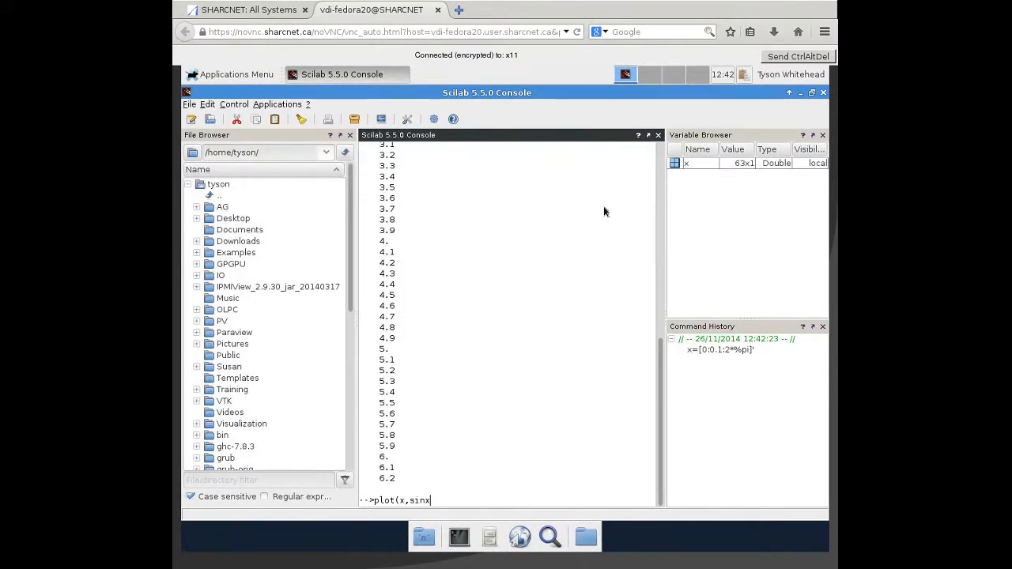
key(BackSpace)
text((x)))
key(Return)
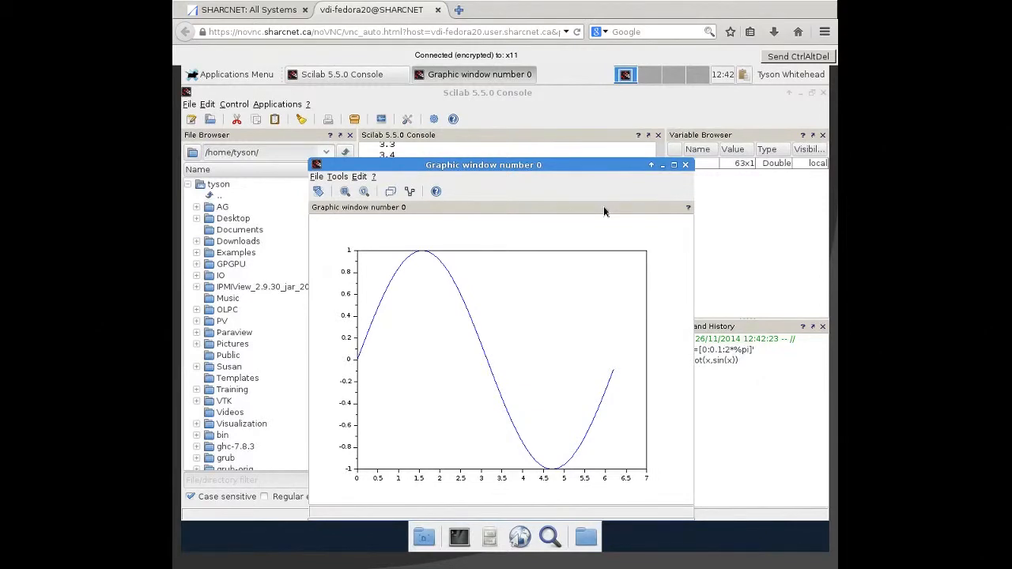
click(685, 166)
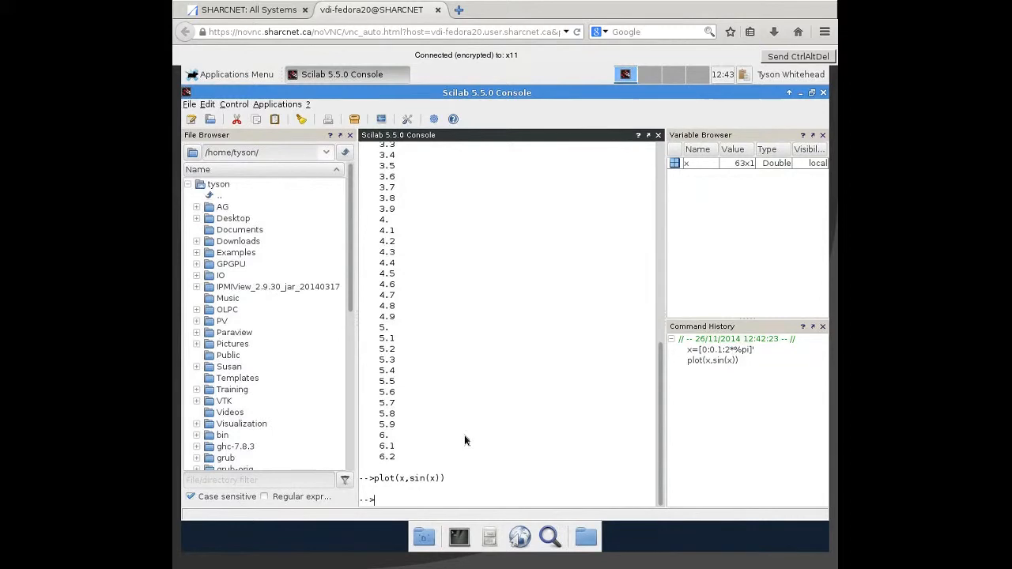
- Draw the sine as vertical bars with plot2d3(x,sin(x)), then close the graphic window
text(plot2d3(x,sin(x)))
key(Return)
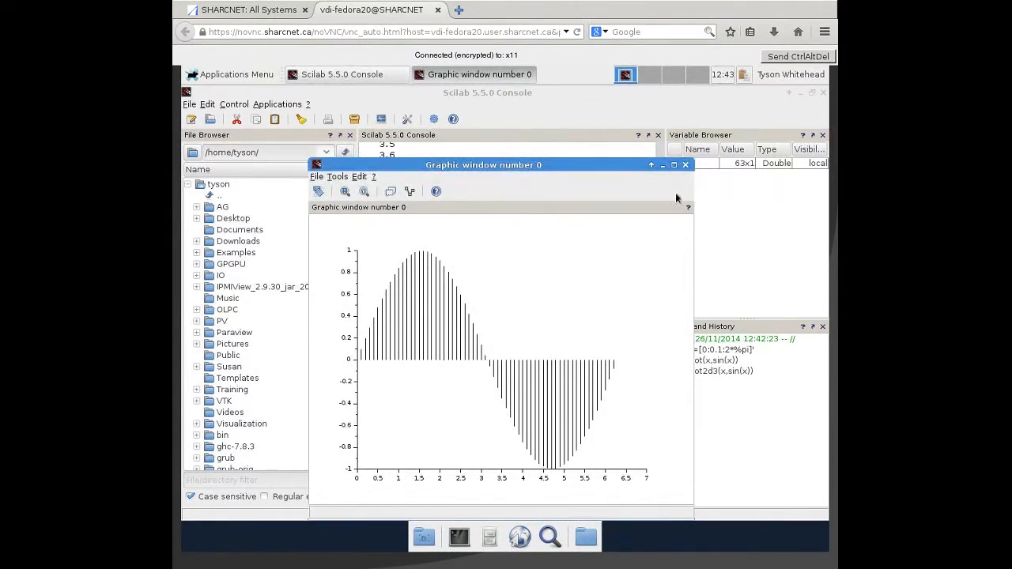
click(685, 165)
- Extend the previous command and try to plot three sines with plot2d3(x,[sin(x) sin(2x) sin(3x)])
key(Up)
key(Left)
key(Left)
key(Left)
key(Left)
key(Left)
key(Left)
key(Left)
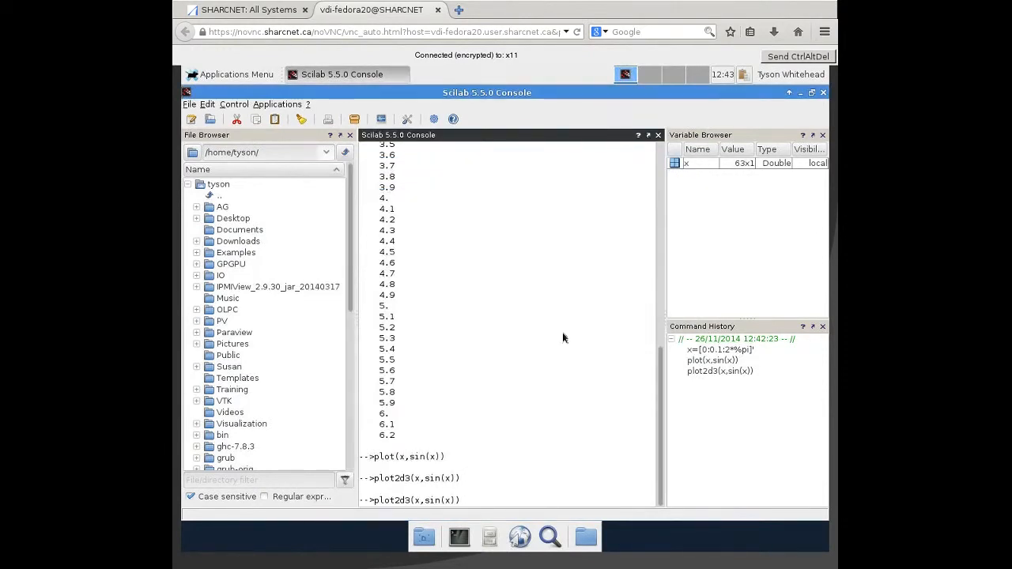
text([)
key(End)
text(sin(2x) sin(3x)])
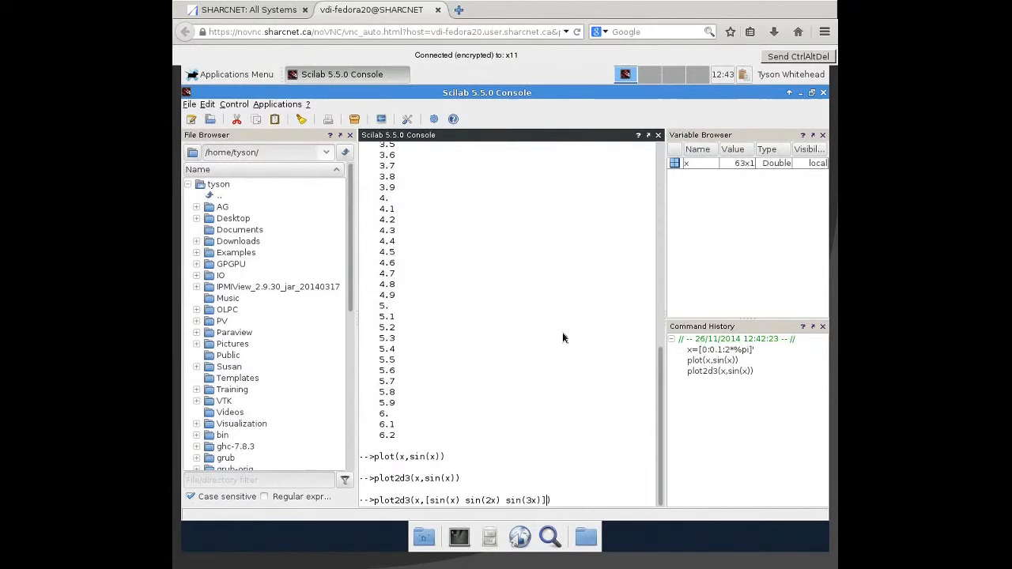
text())
key(Return)
- Change the third sine term of the recalled command to sin(3*x) and try running it again
key(Up)
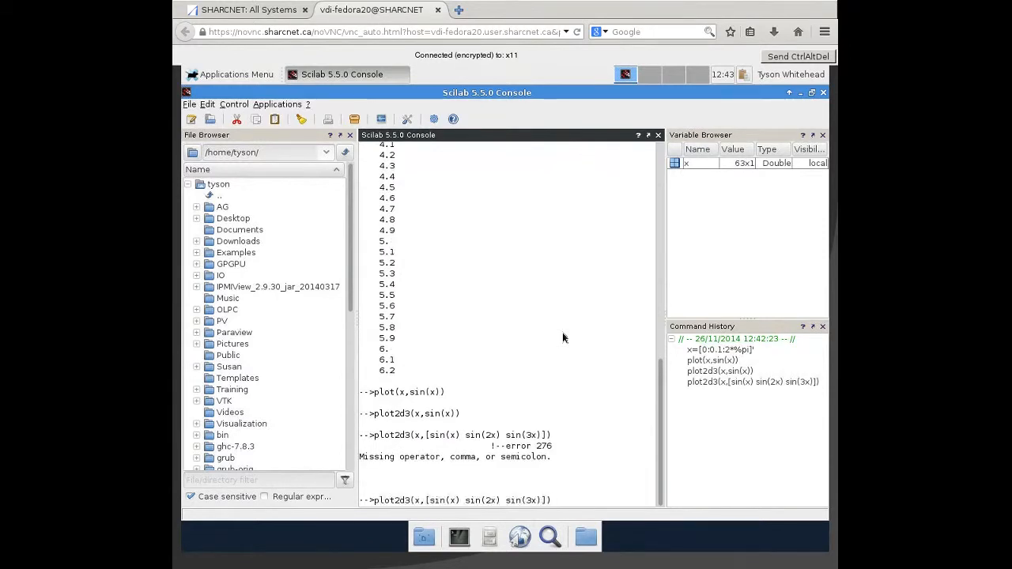
key(Left)
key(Left)
key(Left)
key(Left)
key(Left)
key(Right)
key(Return)
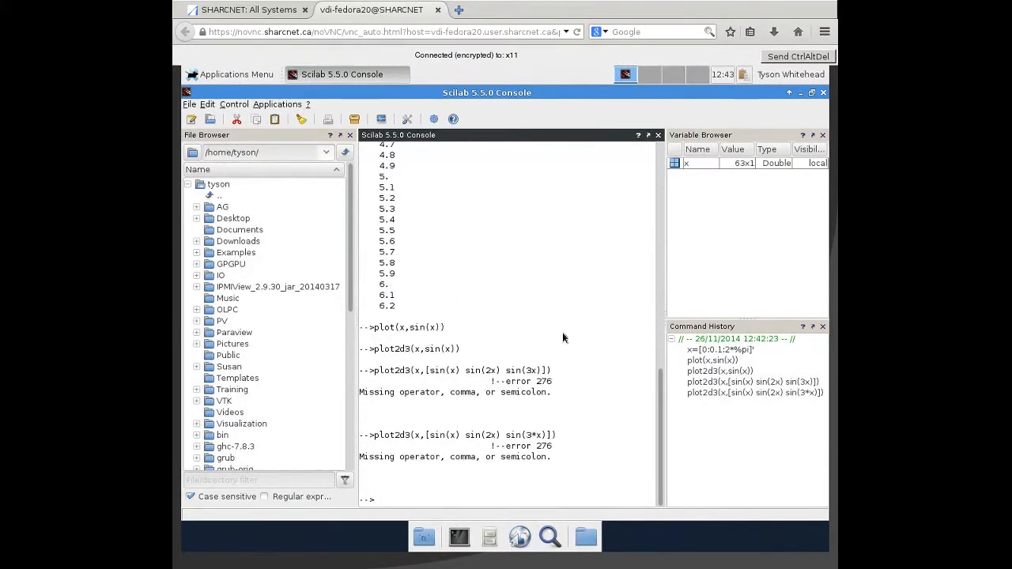
- Change the second sine term to sin(2*x) and run plot2d3(x,[sin(x) sin(2*x) sin(3*x)])
key(Up)
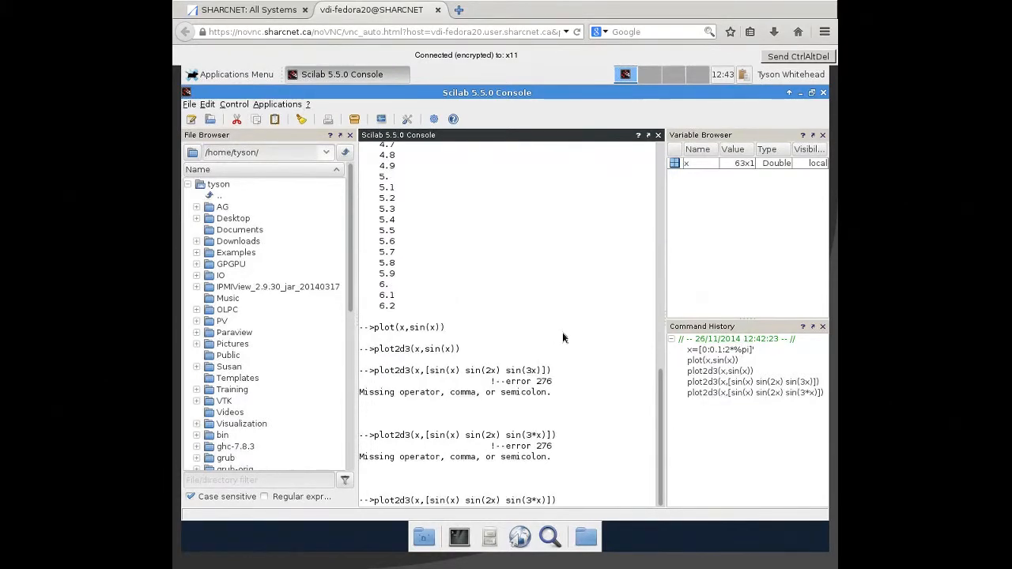
key(Left)
key(Left)
key(Left)
key(Left)
key(Left)
key(Left)
key(Left)
key(Left)
key(Left)
key(Left)
key(Left)
key(Left)
key(Left)
text(*)
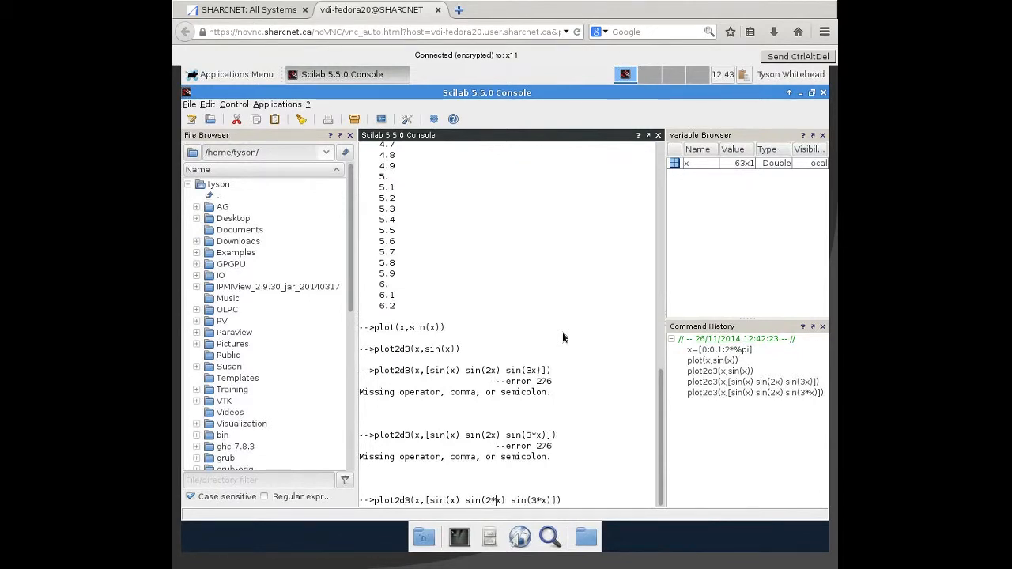
key(Return)
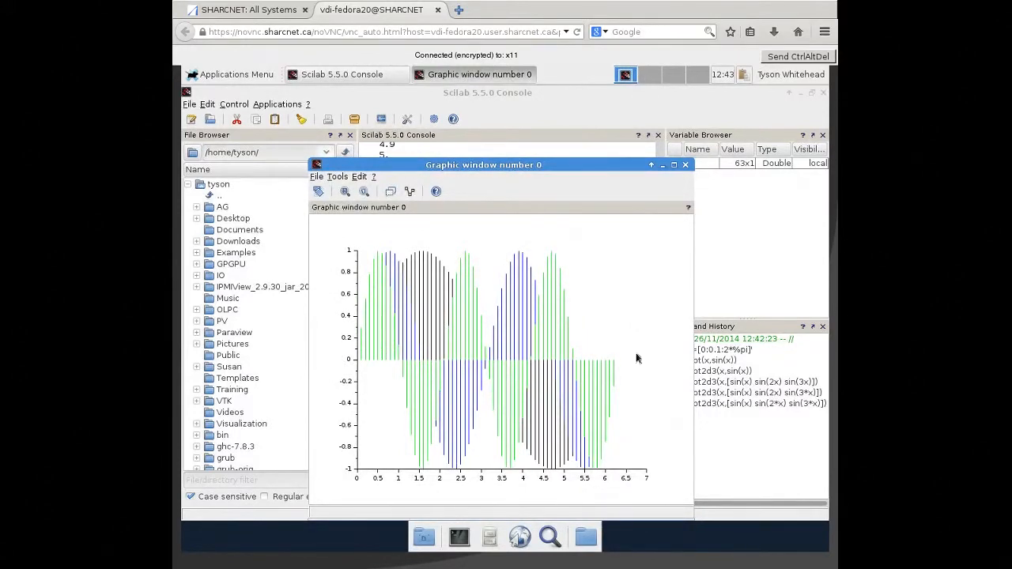
- Close the graphic window and open the documentation for the bar plot function with help("plot2d3")
click(685, 166)
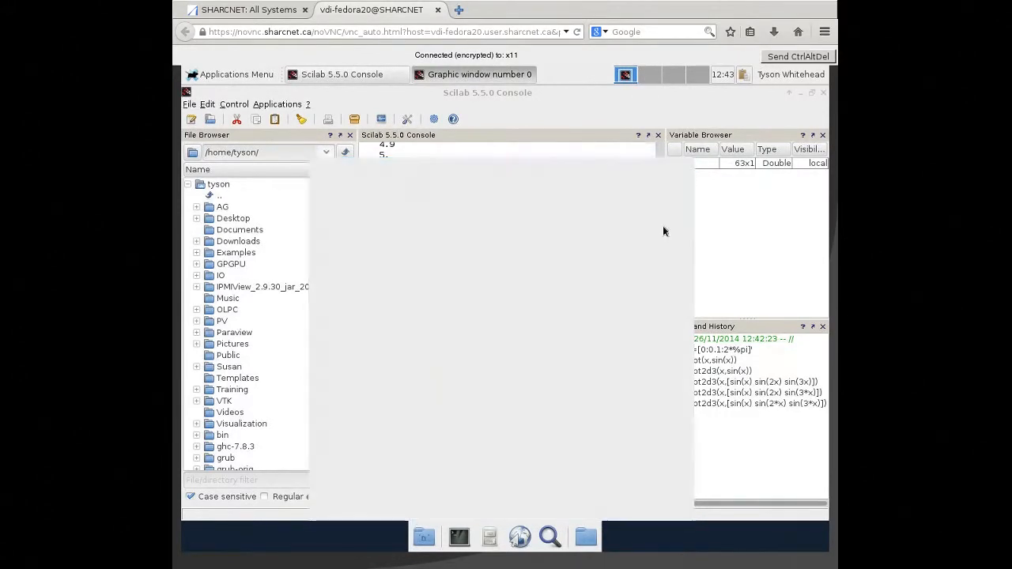
text(help)
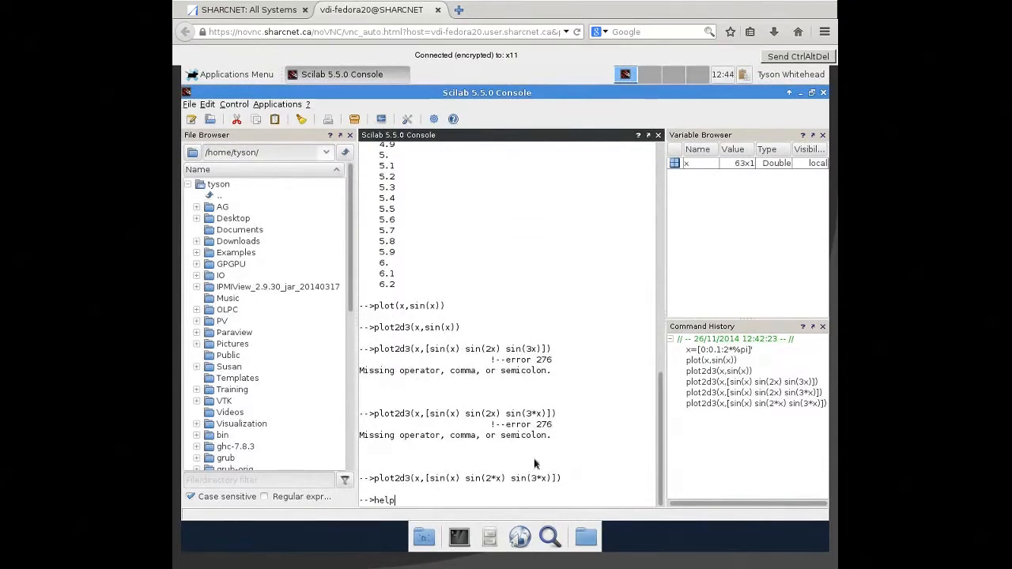
text(("plot2d3"))
key(Return)
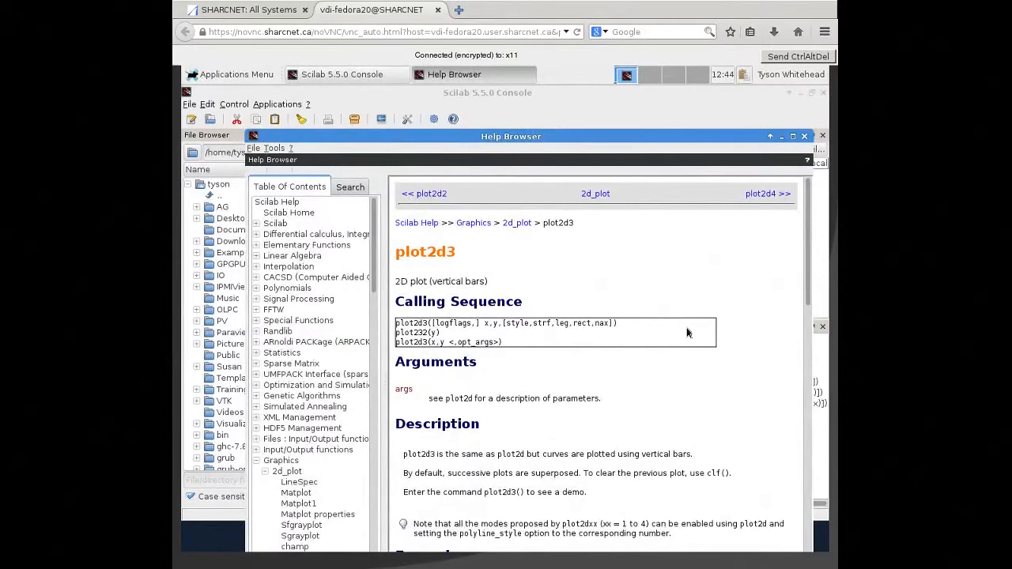
- Look through the plot2d3 help page with its example plot and code, and close the Help Browser
scroll(687, 333, down, 12)
scroll(753, 259, up, 3)
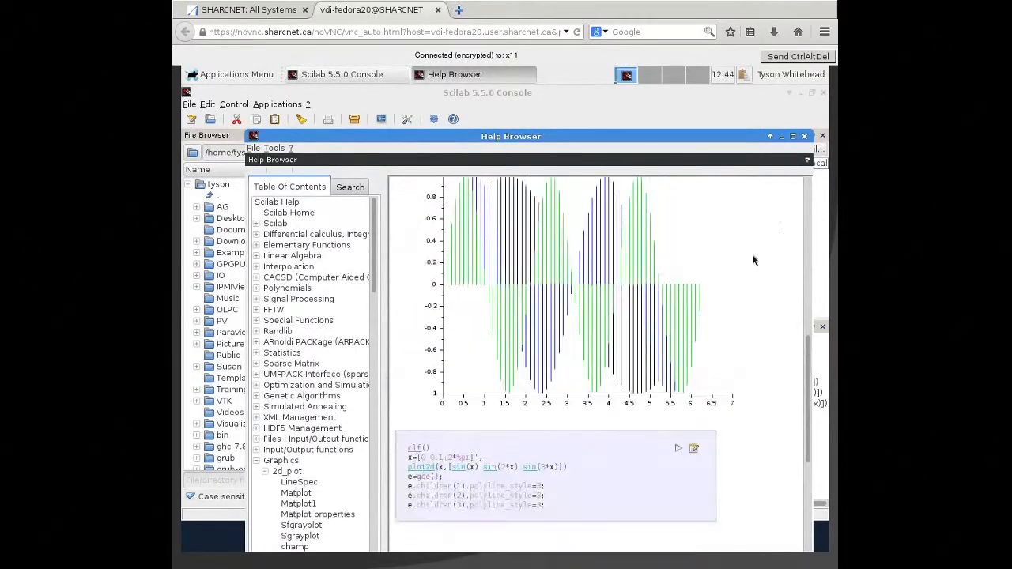
click(804, 137)
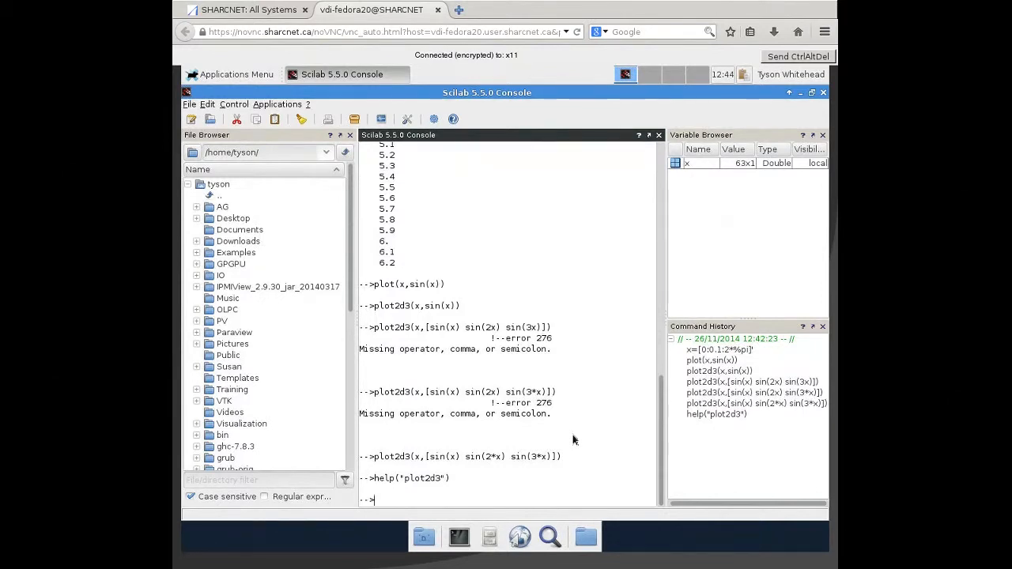
- Run s=plot(0,'s') in the console and close its graphic window
text(s=plot(0,'s'))
key(Return)
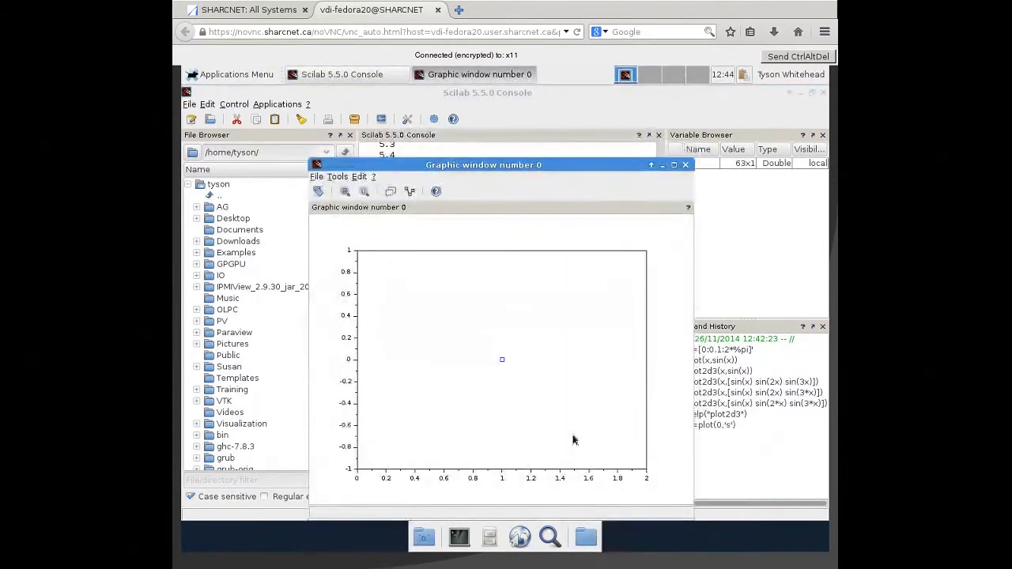
click(684, 164)
- Define the polynomial variable s with s=poly(0,'s')
text(s=)
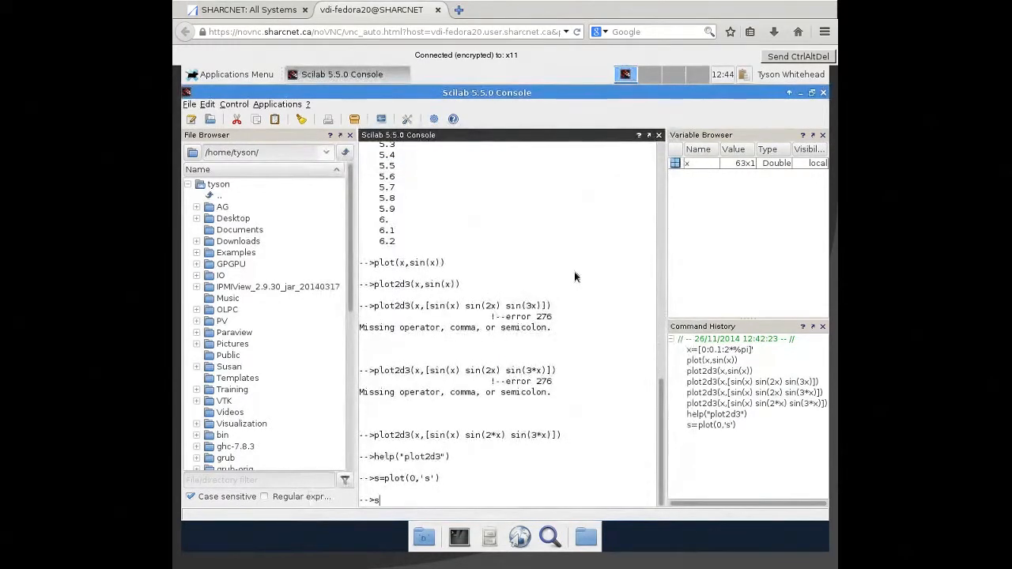
text(poly(0,'s'))
key(Return)
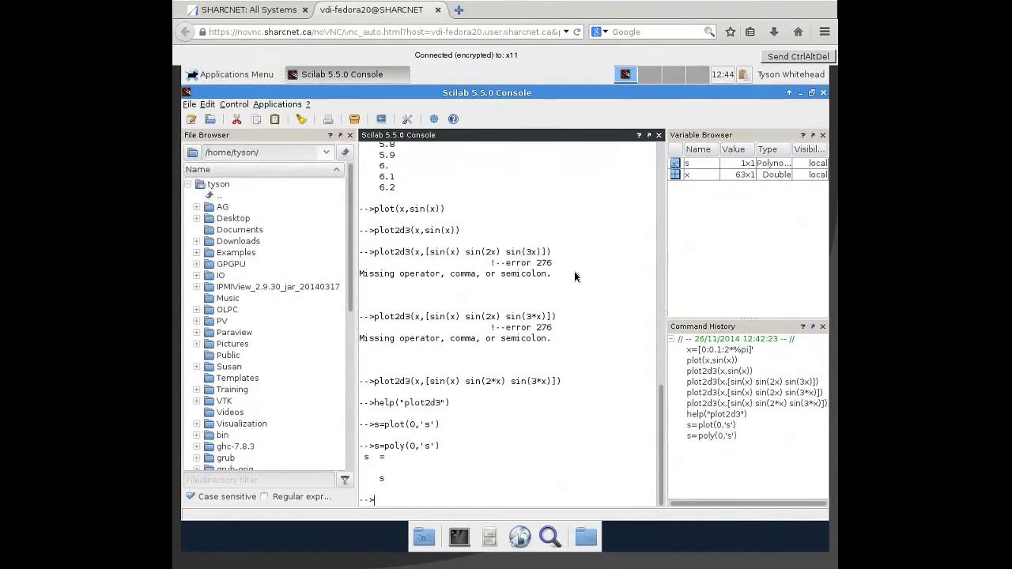
- Define the continuous-time plant system with Plant=syslin('c',16000/((s+1)*(s+10)*(s+100)))
text(Plant=syslin('c',1600)
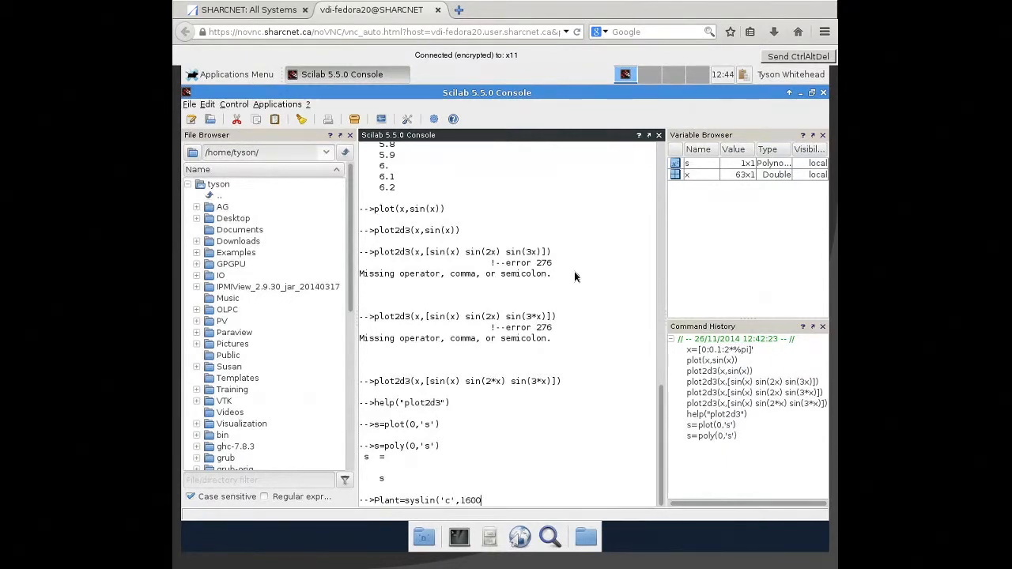
text(0/((s+1)*(s+10))
text(*(s+100))))
key(Return)
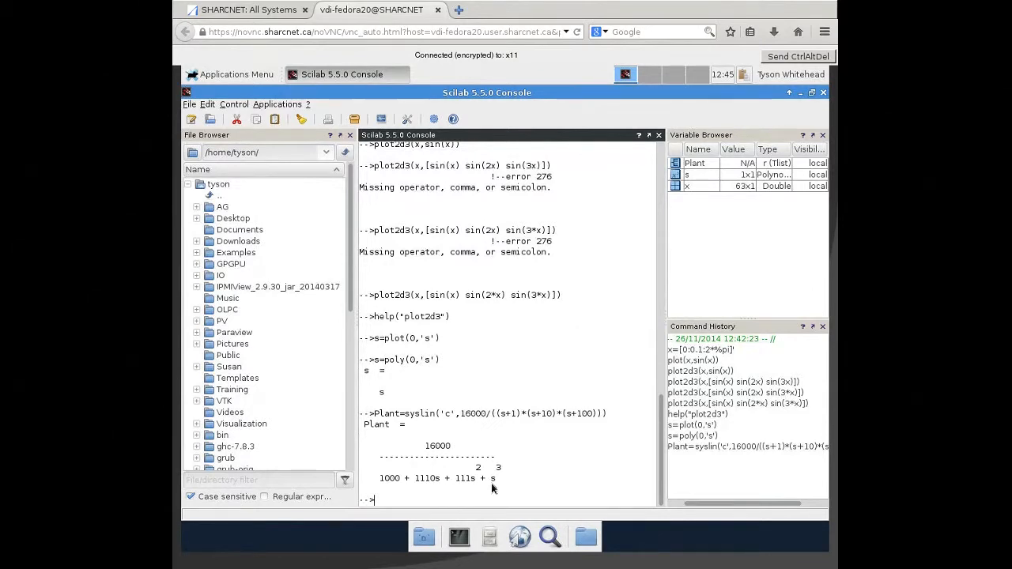
- Define the controller parameters tau=0.2 and xsi=1.2 in the console
text(tau=)
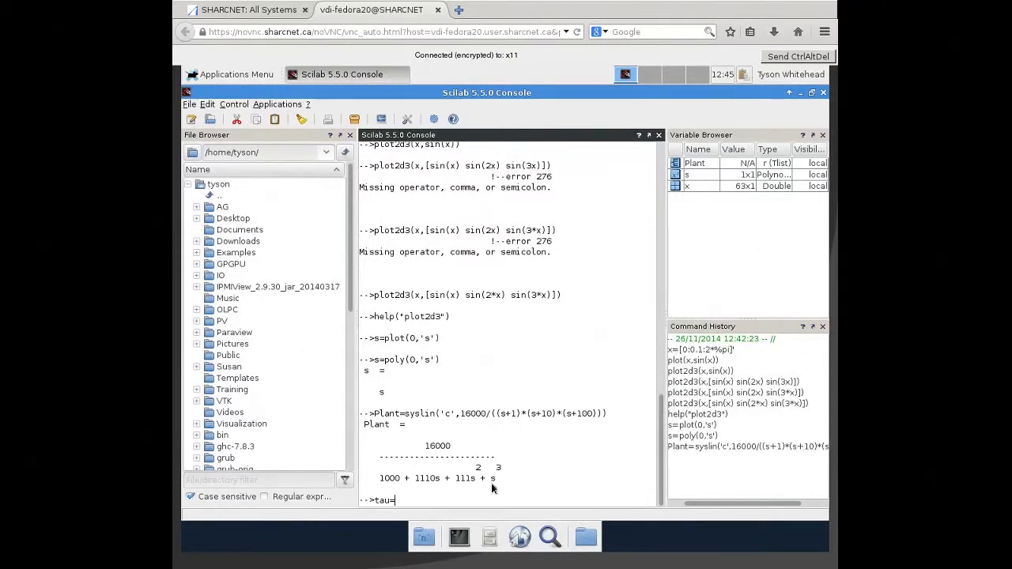
text(0.2)
key(Return)
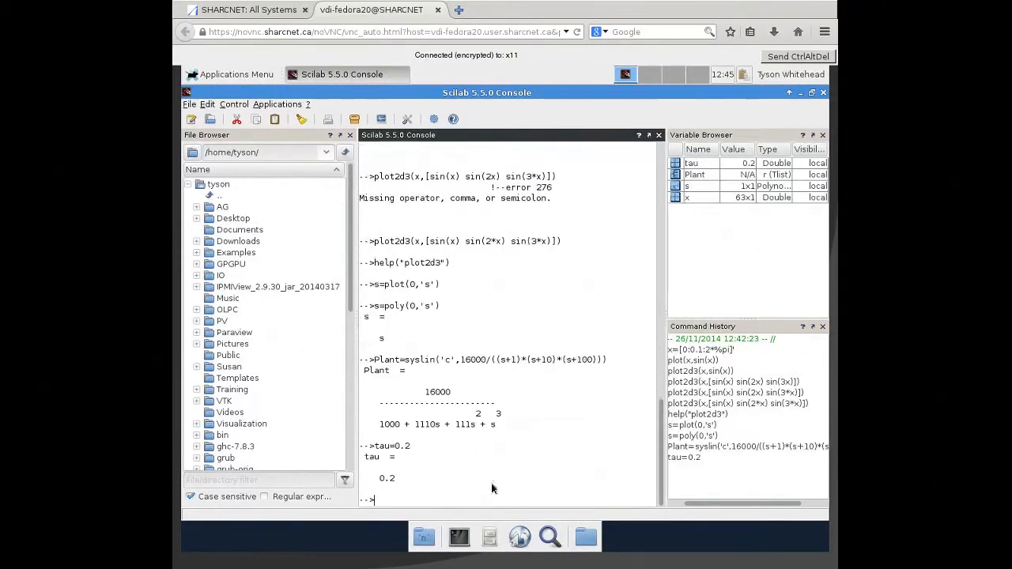
text(csi=1.2)
key(BackSpace)
key(BackSpace)
key(BackSpace)
key(BackSpace)
key(BackSpace)
key(BackSpace)
key(BackSpace)
text(xsi=1.2)
key(Return)
- Define the PID corrector with PID=syslin('c',(1/(2*xsi*tau*s))*(1+2*xsi*tau*s+tau^2*s^2))
text(PID)
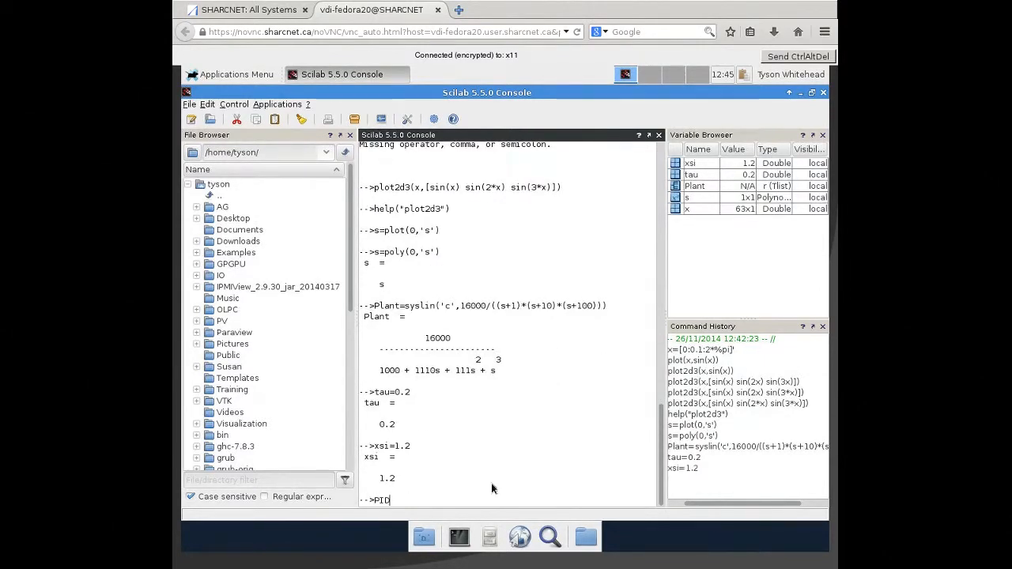
text(=syslin()
text('c',(1)
text(/(2*csu*)
key(BackSpace)
key(BackSpace)
key(BackSpace)
key(BackSpace)
text(xsi*)
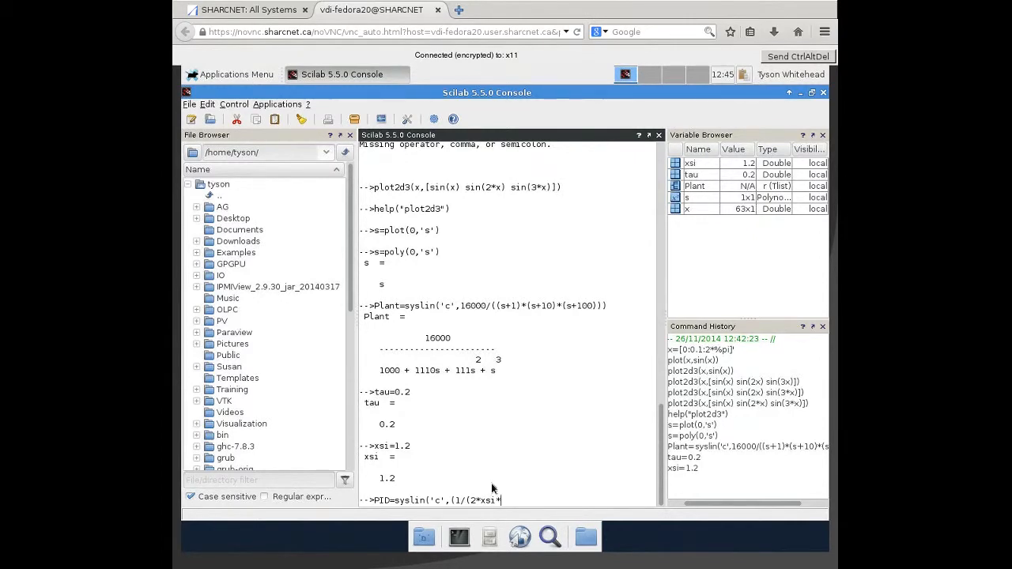
text(tau*s))*(1+2*xsi*tau*s)
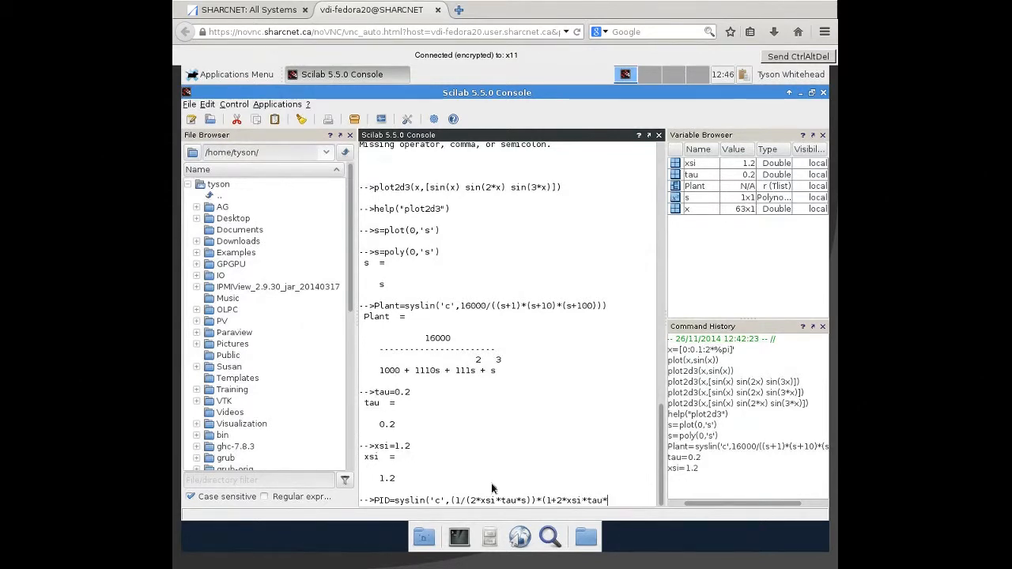
text(+tau^2*s^2)))
key(Return)
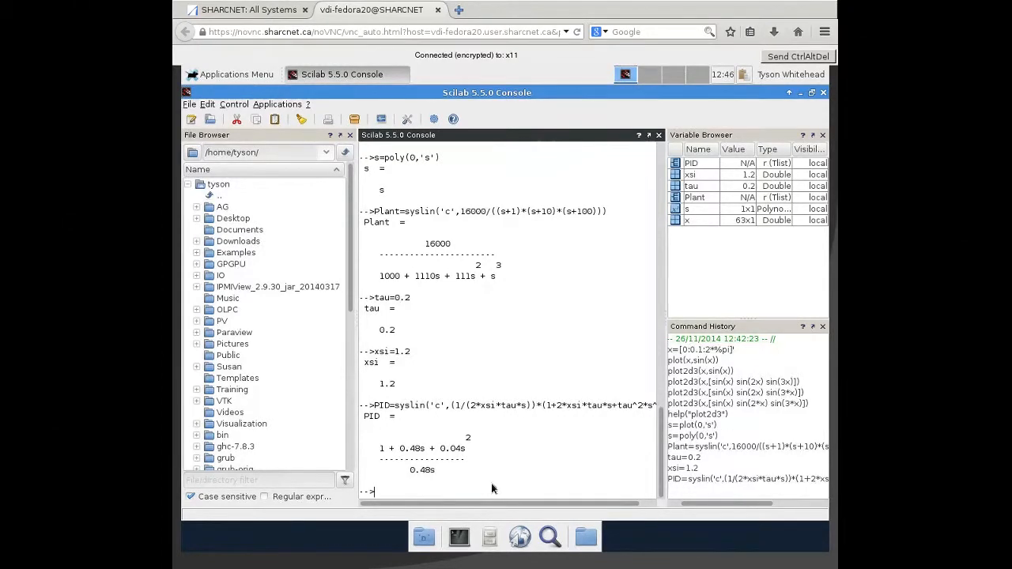
- Clear the figure with clf() and bring the Scilab console back in front of the graphic window
text(clf())
key(Return)
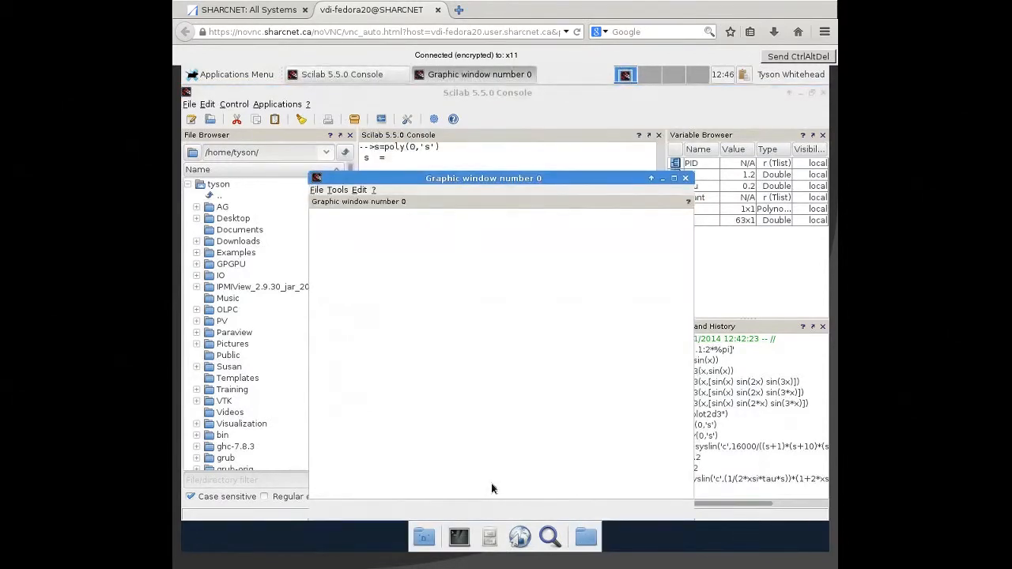
click(573, 92)
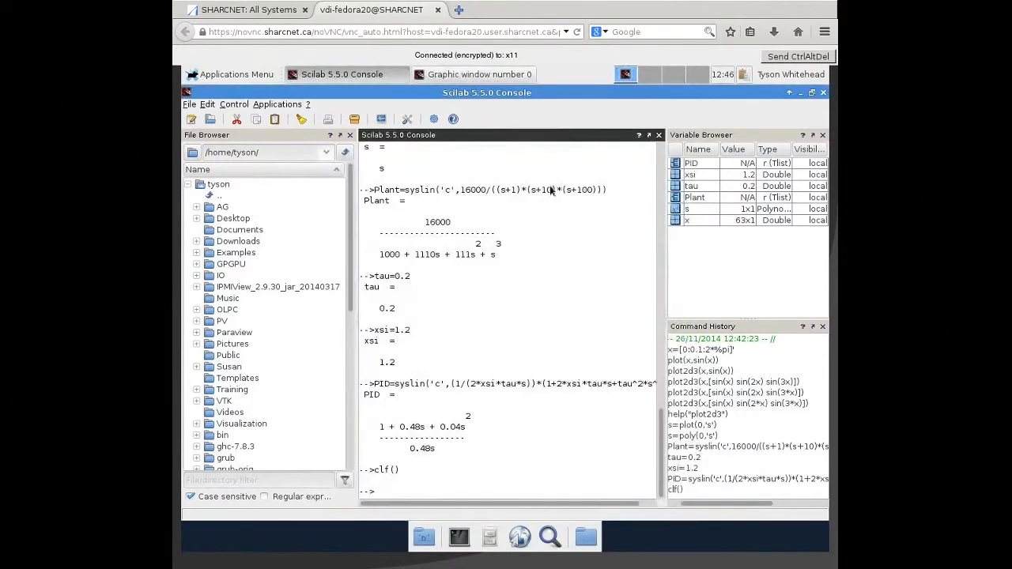
- Try to plot the Black diagram with black([Plant;Plant*PID],0.01,100,["Plant","Plant and PID corrector"]))
text(black()
text(Plant;Plan)
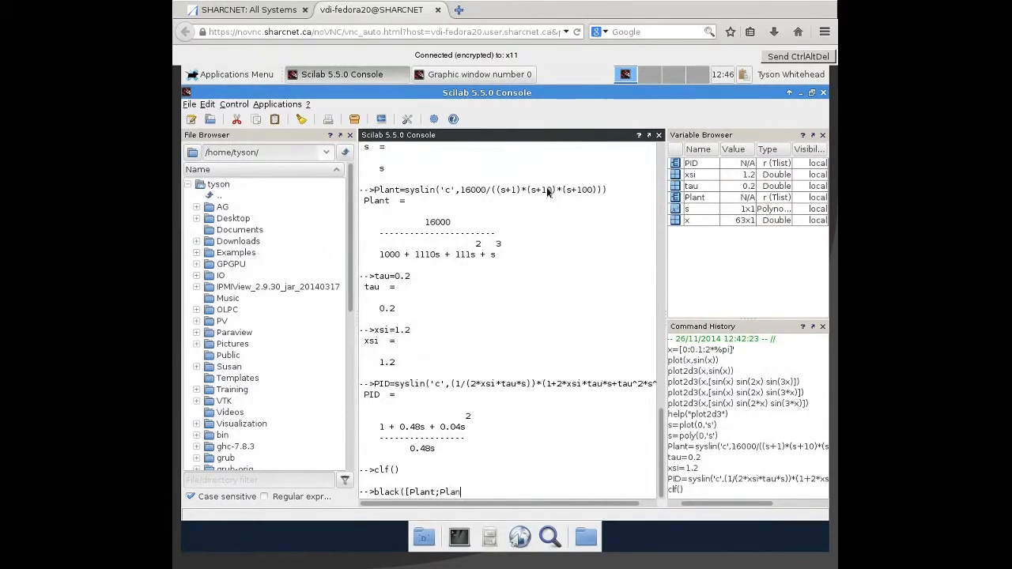
text(t*PID],0.01,100,['Plant)
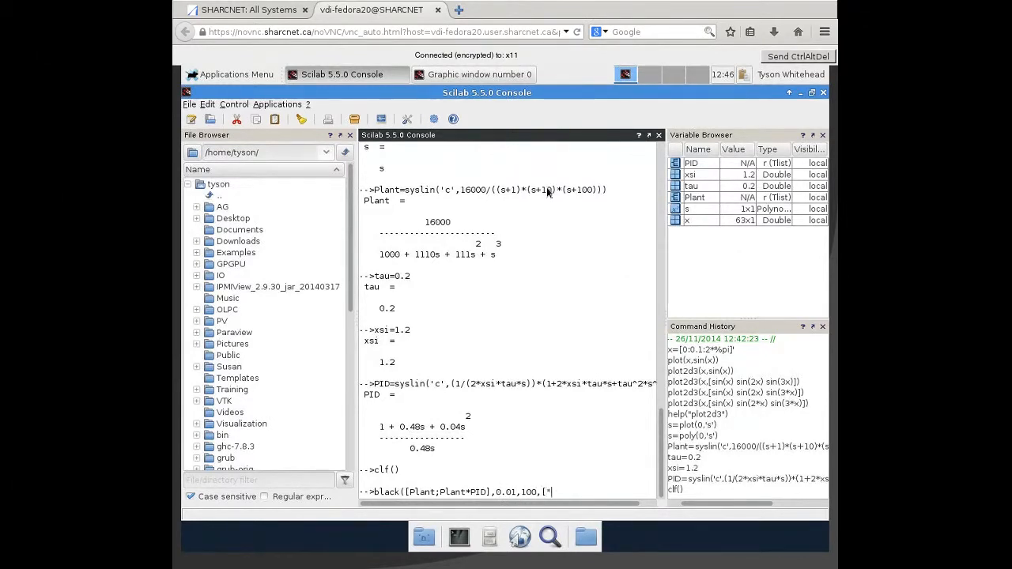
text(',')
text(Plant an)
text(d PID)
text( contro)
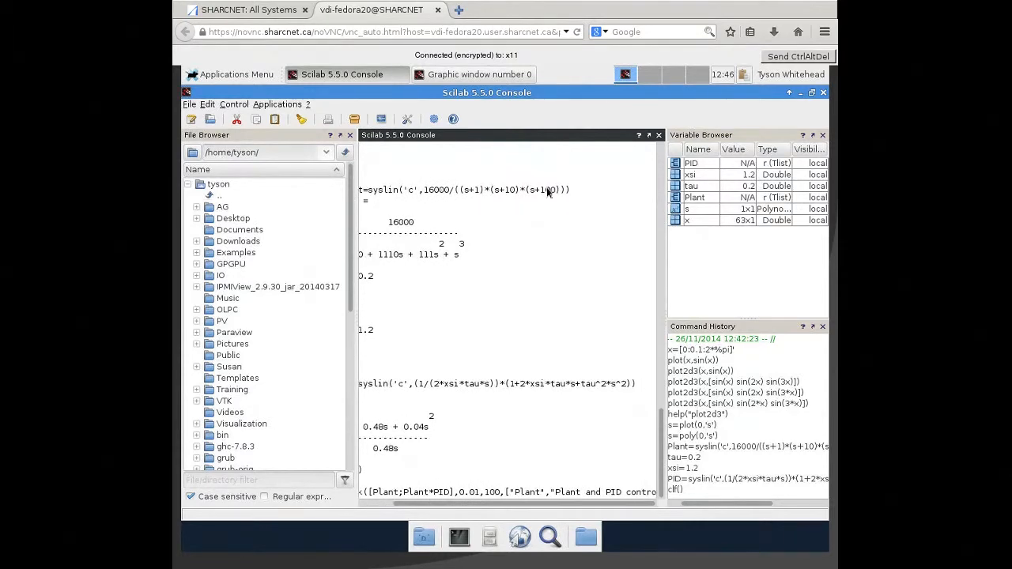
key(BackSpace)
key(BackSpace)
key(BackSpace)
key(BackSpace)
text(rrector"])))
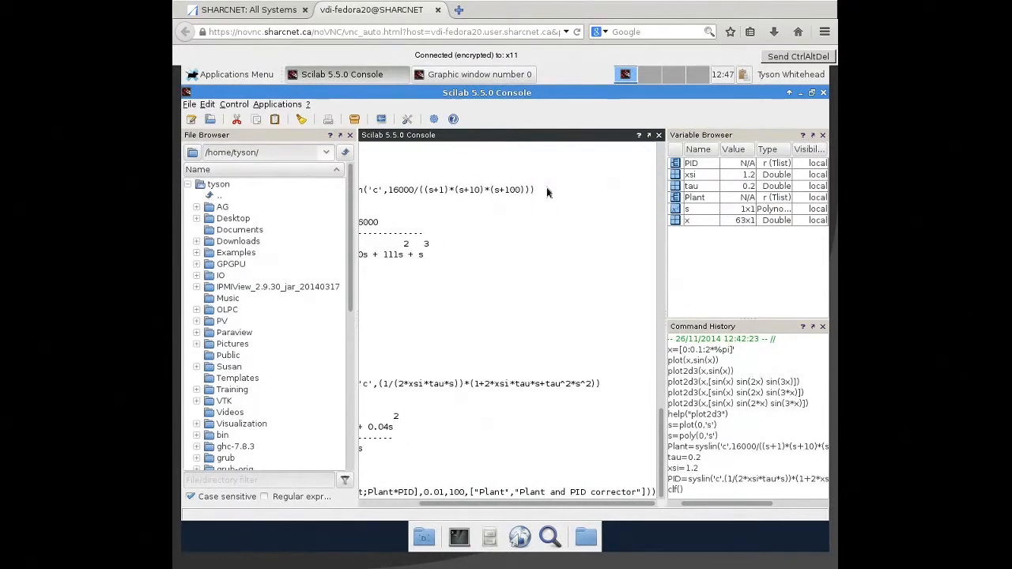
key(Return)
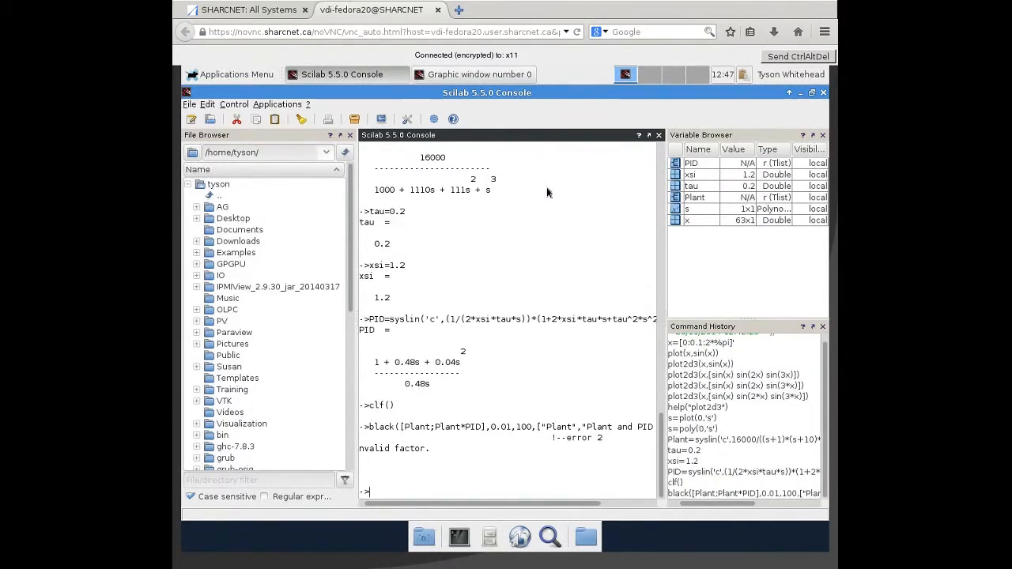
- Recall the black command, replace the comma between the two legend labels with a semicolon, and try running it again
key(Up)
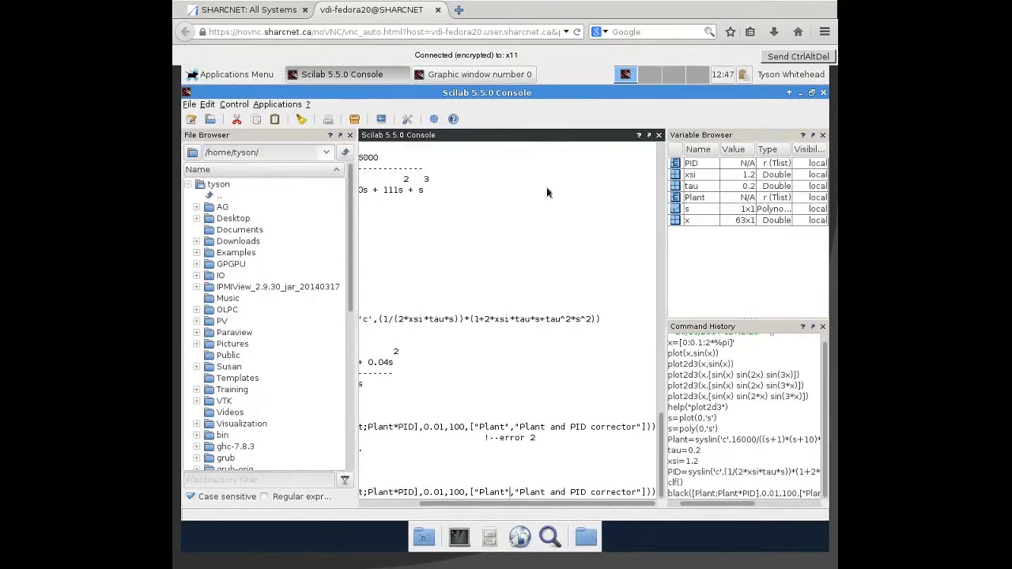
key(Left)
key(Left)
key(Left)
key(Left)
key(Left)
key(Left)
key(Left)
key(Left)
key(Left)
key(Left)
key(Left)
key(Left)
key(Left)
key(Left)
key(Left)
key(Left)
key(Left)
key(Left)
key(Left)
key(Left)
key(BackSpace)
text(;)
key(Return)
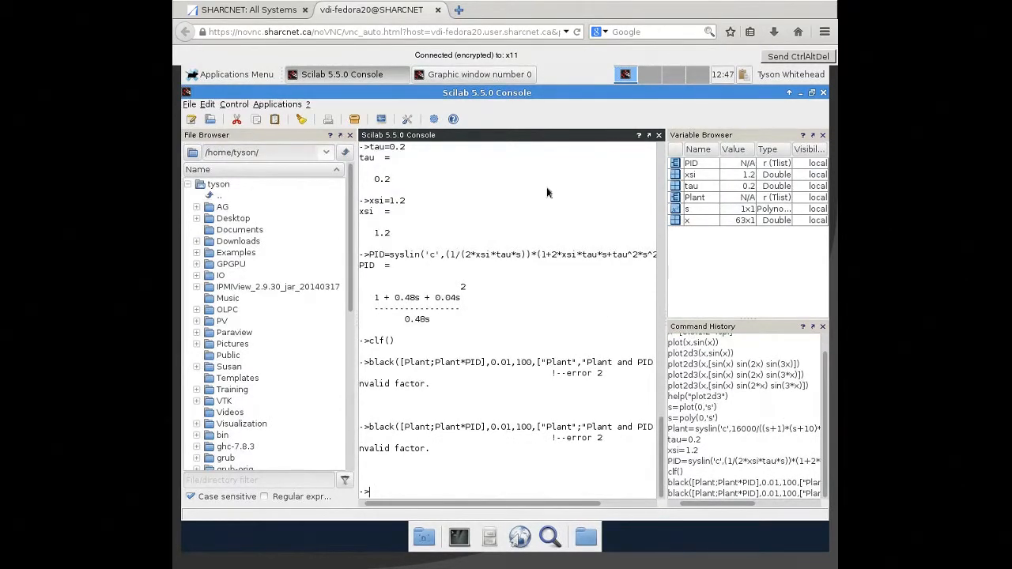
- Recall the black command again, check it from start to end, and try rerunning it without edits
key(Up)
key(Home)
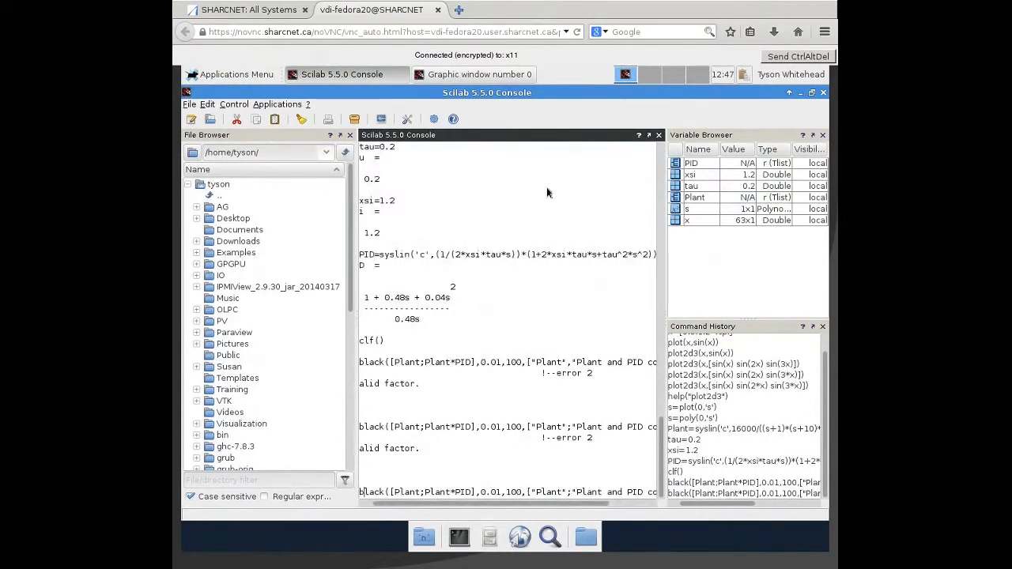
key(Right)
key(Right)
key(Right)
key(Right)
key(Right)
key(Right)
key(Right)
key(Right)
key(Right)
key(Right)
key(Right)
key(Right)
key(Right)
key(Right)
key(Right)
key(Right)
key(Right)
key(Right)
key(Right)
key(Right)
key(Right)
key(Right)
key(Right)
key(Right)
key(Right)
key(Right)
key(Right)
key(End)
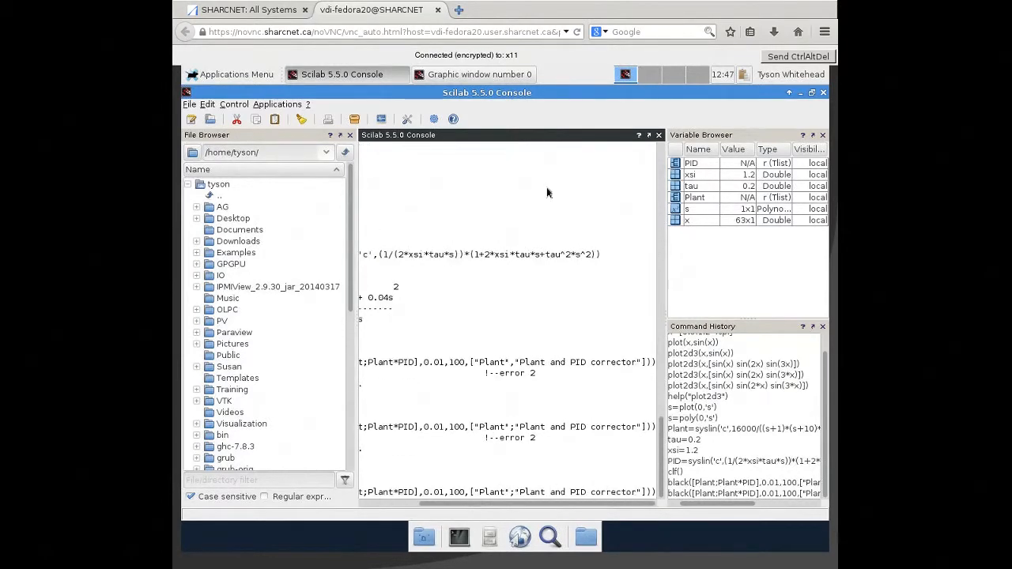
key(Return)
- Plot the Black diagram of both systems by running black([Plant;Plant*PID],0.01,100,["Plant","Plant+PID"])
text(black([Plant],0.)
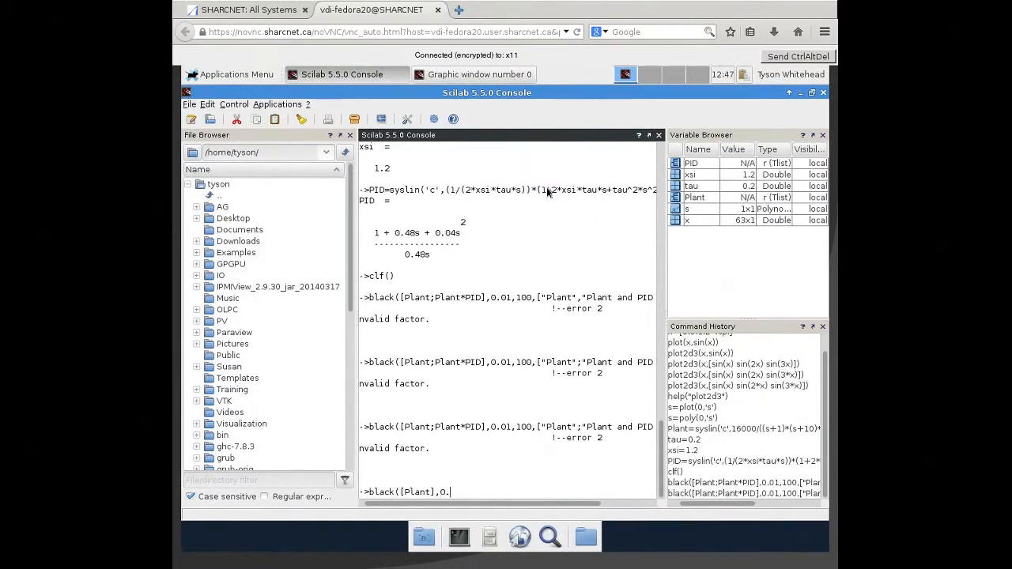
text(01,100,["Plant","Plant+PID"]))
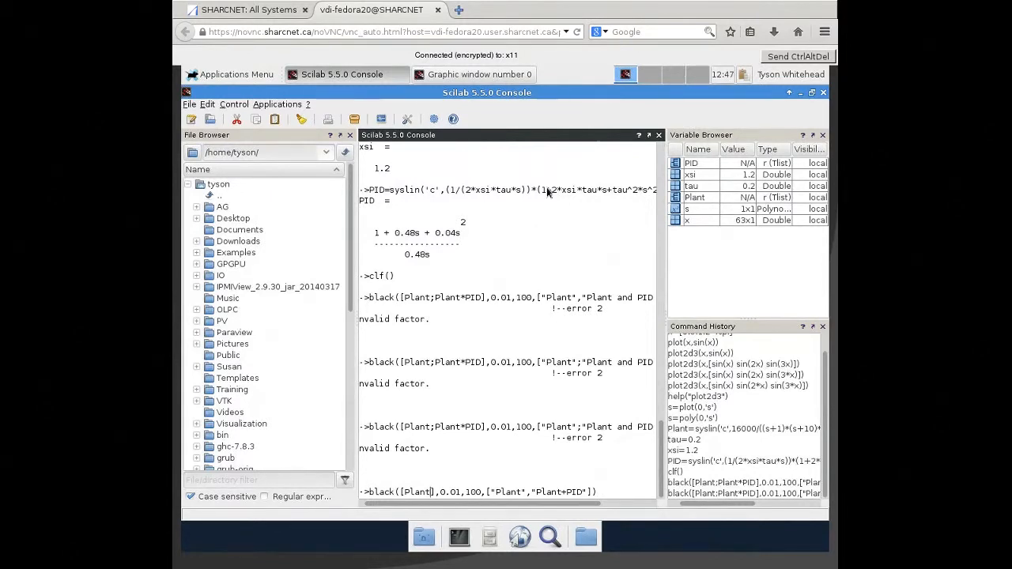
text(;Plant*PID)
key(Return)
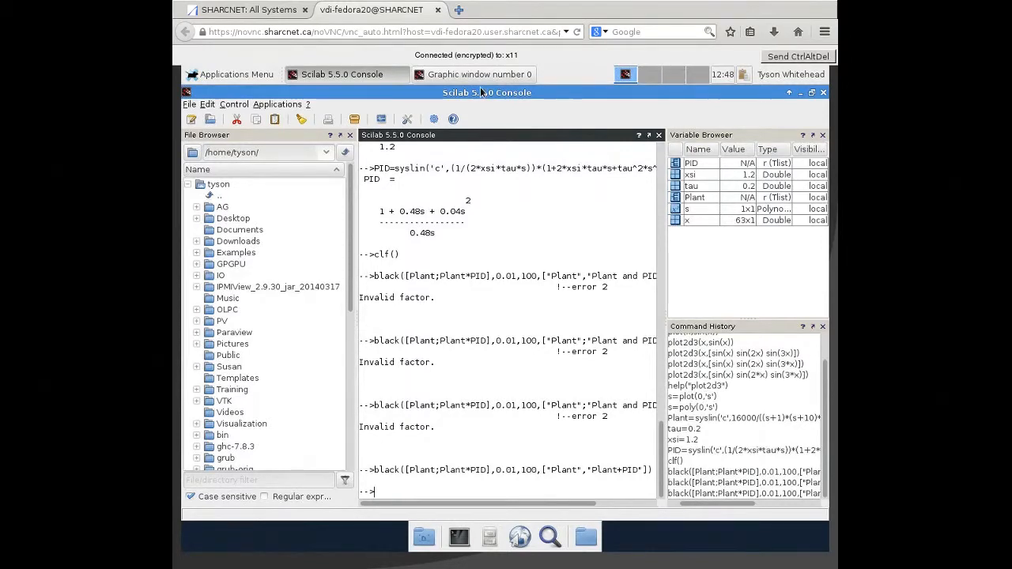
- Rearrange the Black diagram's graphic window and the unmaximized console on the desktop, leaving the console in front at its latest prompt
drag(499, 95, 587, 208)
click(559, 162)
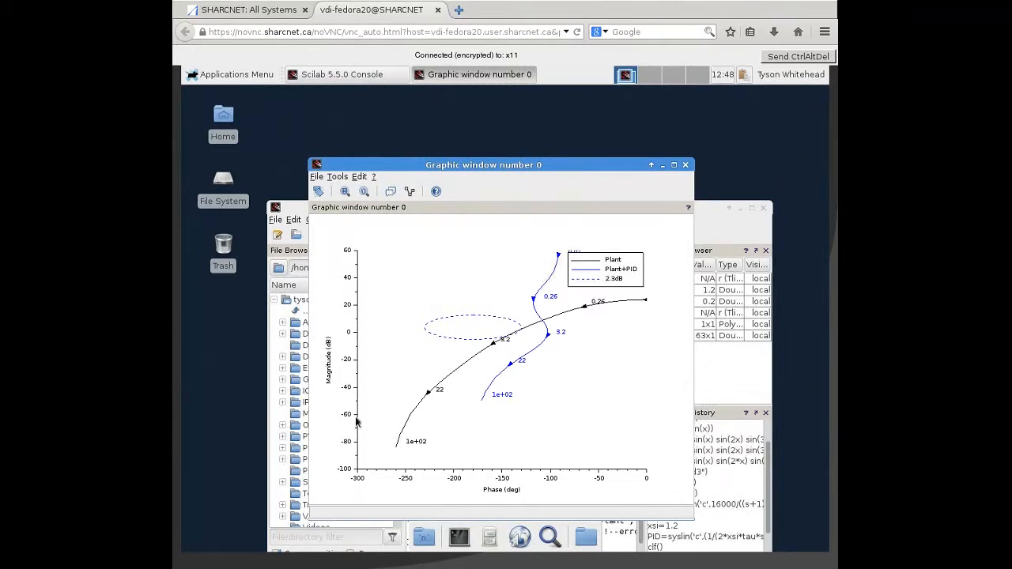
drag(599, 175, 528, 128)
click(660, 219)
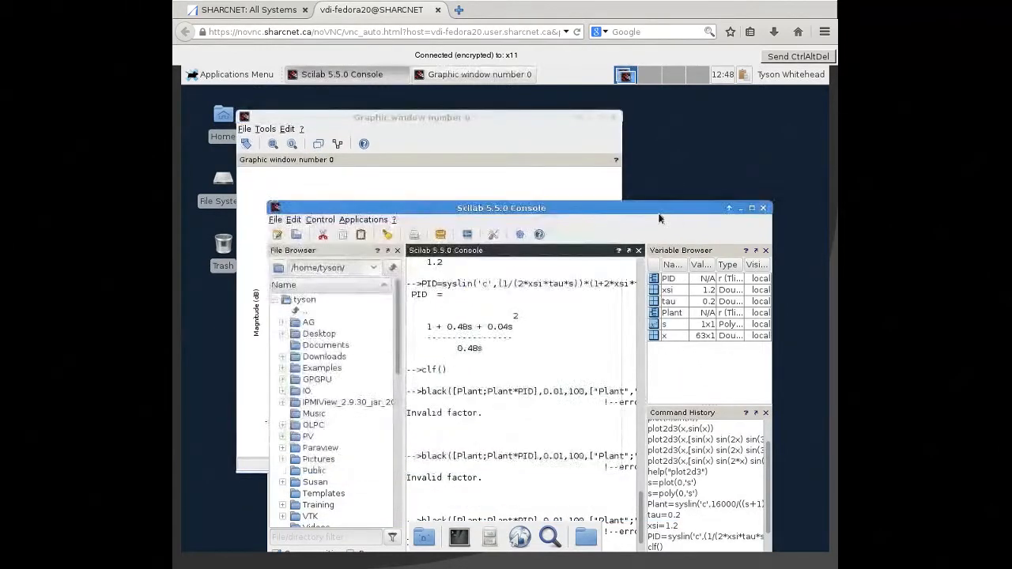
drag(631, 207, 630, 167)
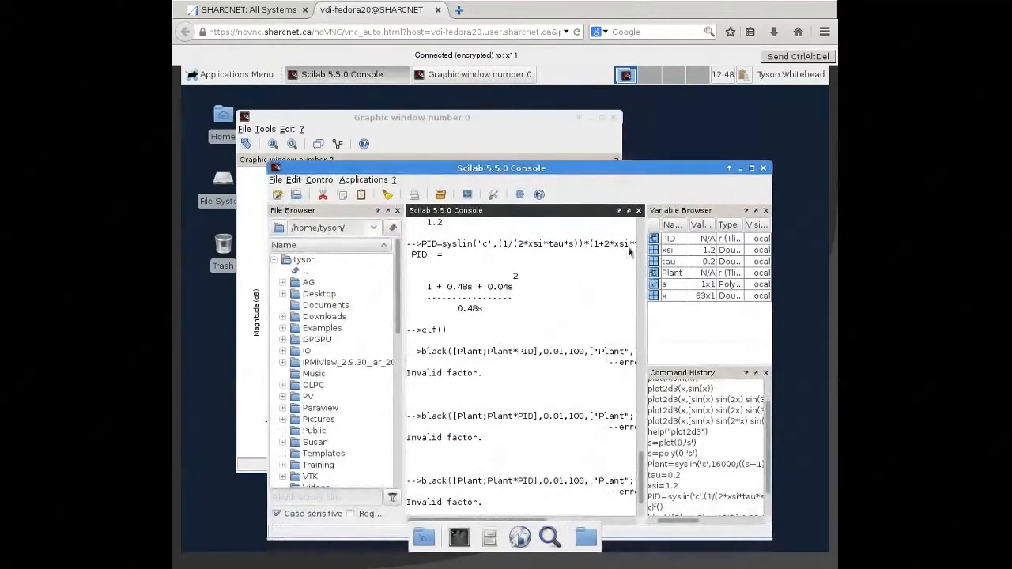
drag(641, 495, 643, 517)
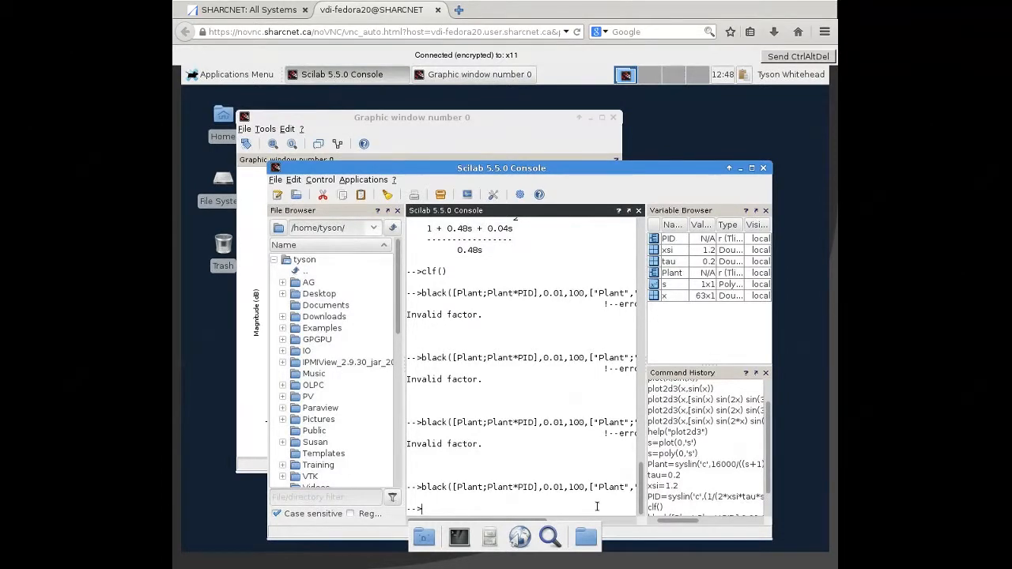
- Store the current axes handle in a variable with ax=gca()
text(ax=gca())
key(Return)
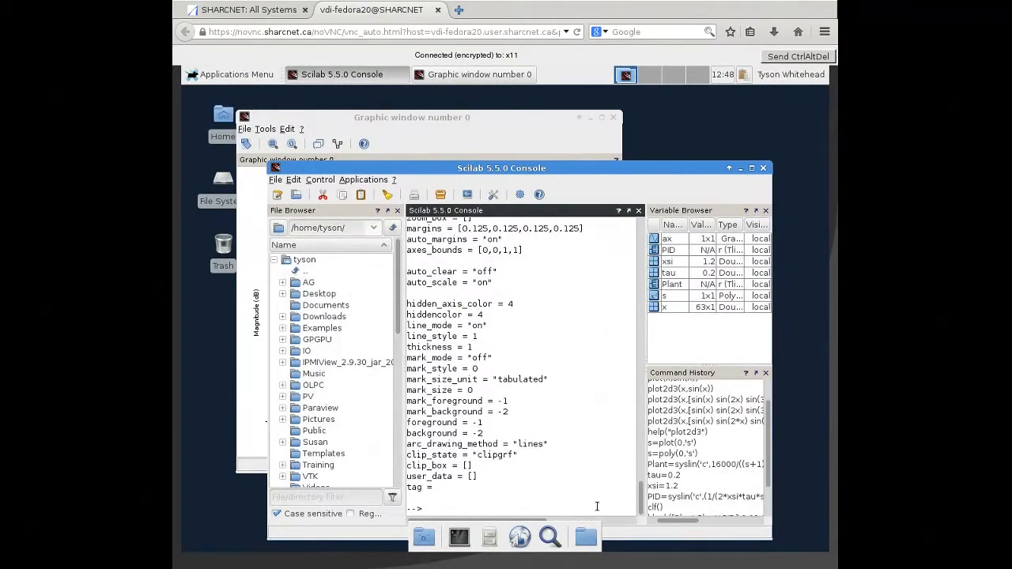
- Store the legend handle of the Black diagram in a variable by running Leg=ax.children(1), correcting the misspelled property name
text(Leg=ax.childern(1))
key(Return)
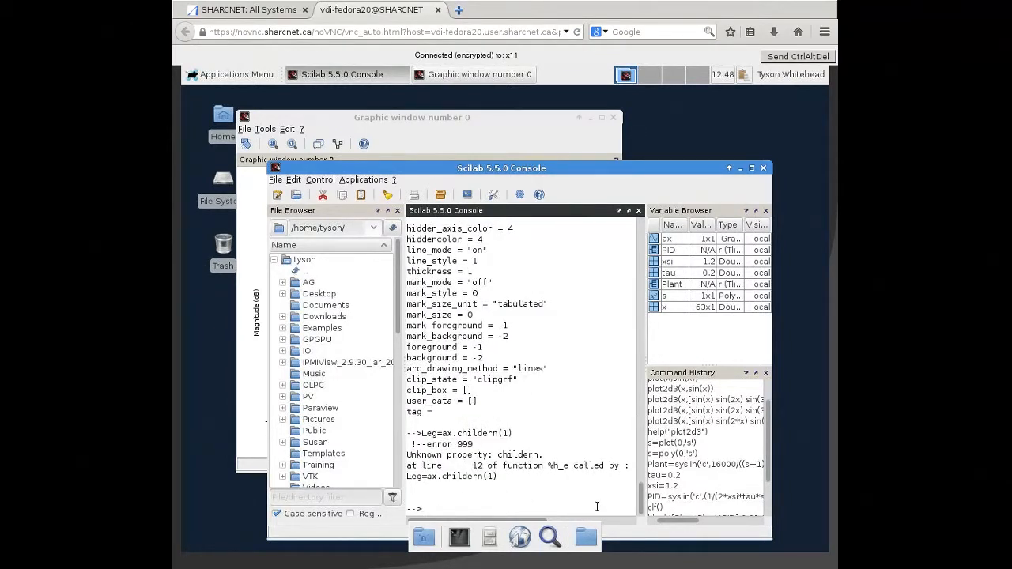
key(Up)
key(Left)
key(Left)
key(Left)
key(BackSpace)
key(BackSpace)
text(re)
key(Return)
- Move the plot legend by running Leg.legend_location="in_lower_right", and bring the graphic window forward to check it
text(Leg.leg)
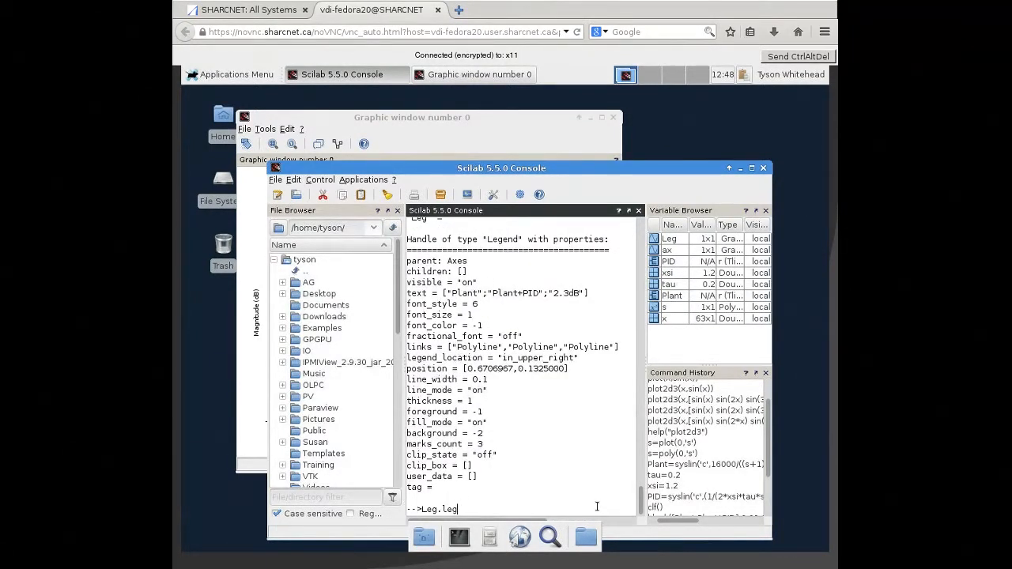
text(end_location="in_lower_right")
key(Return)
click(478, 119)
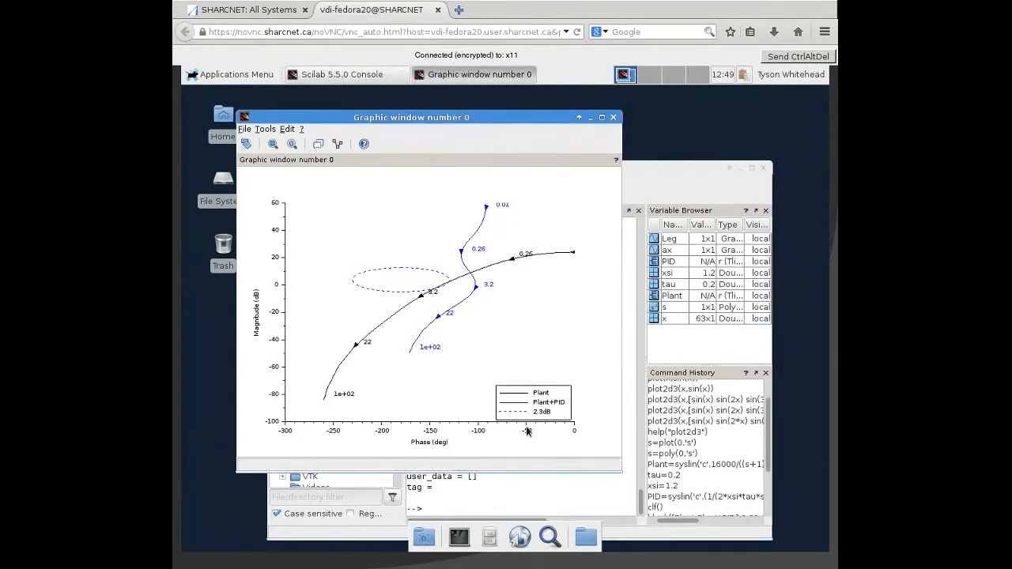
- Overlay a light gray Nichols chart with nicholschart(colors=color('light gray')*[1 1]), and bring the graphic window forward to view it
click(642, 175)
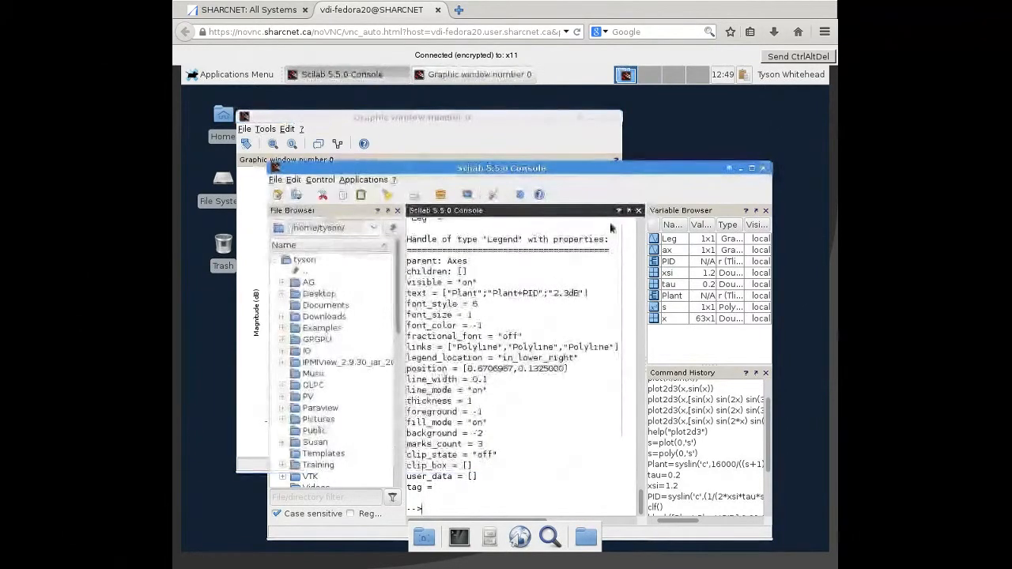
text(nich)
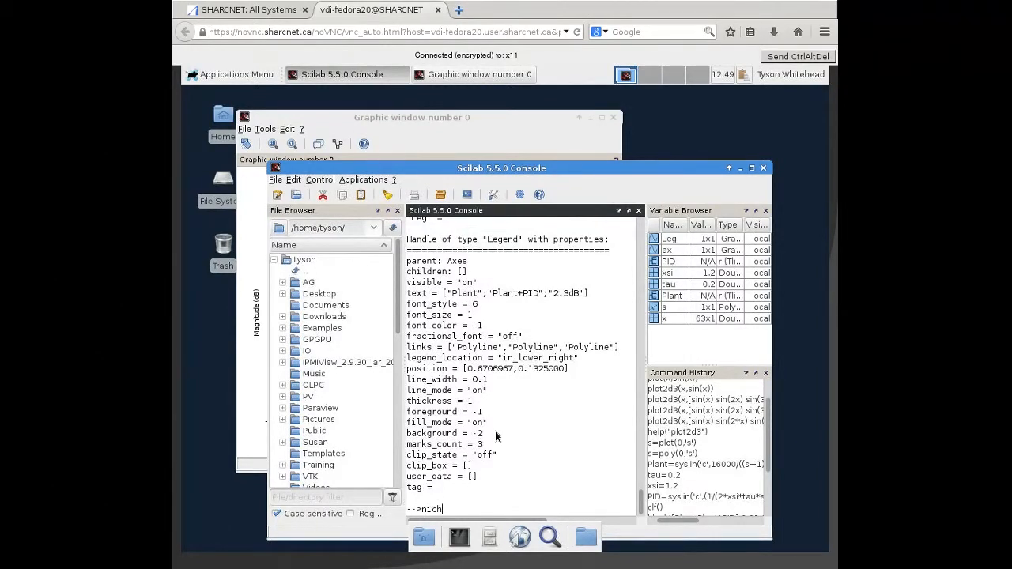
text(olcs)
key(BackSpace)
key(BackSpace)
text(schart(colors=color('light )
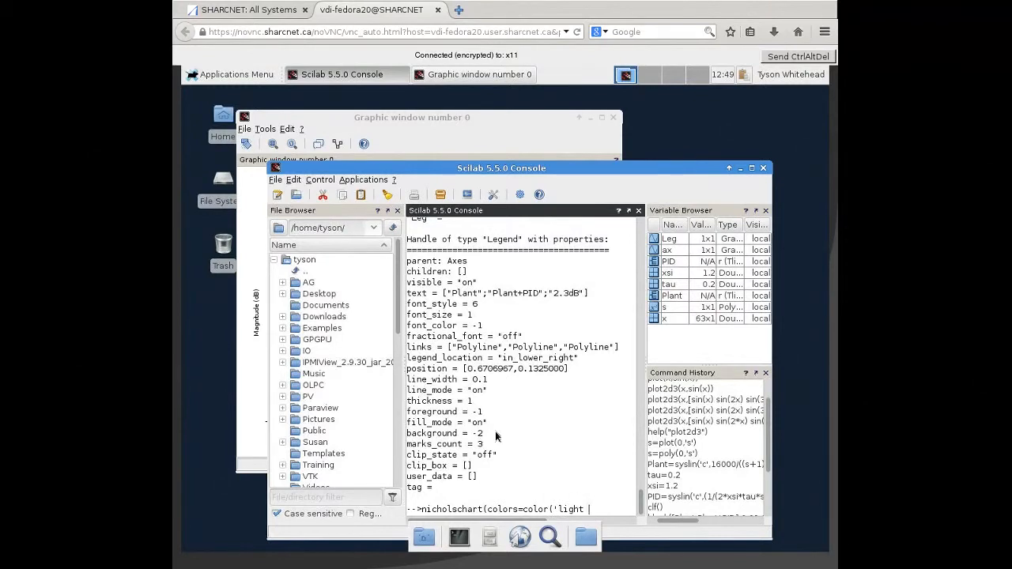
text(gray')*[1 1])
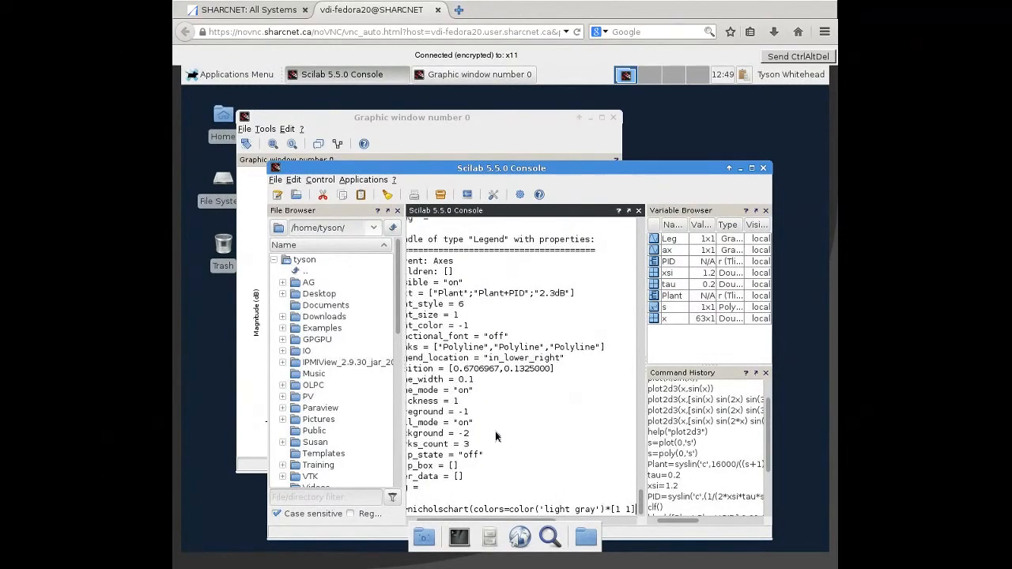
key(Return)
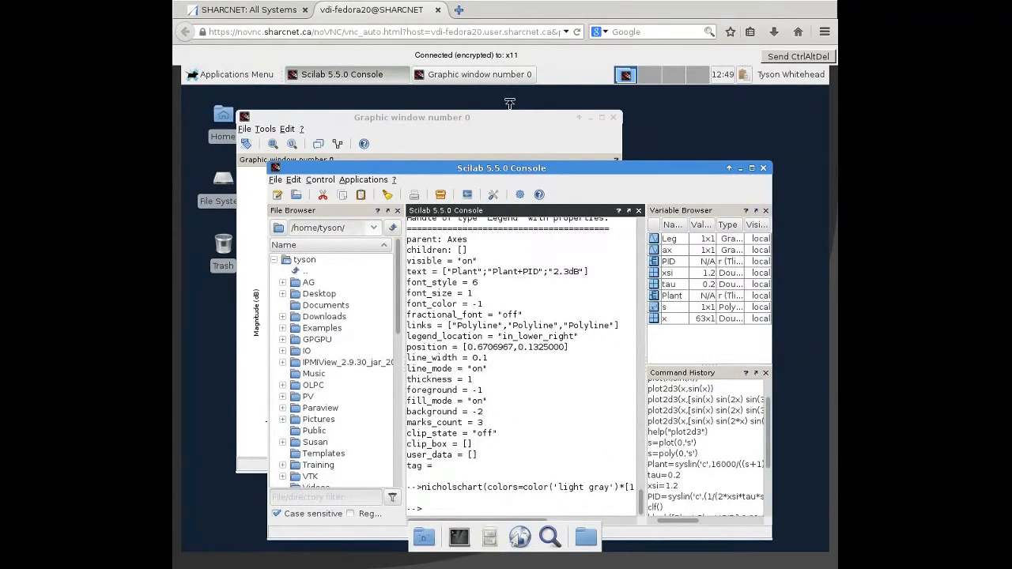
click(497, 123)
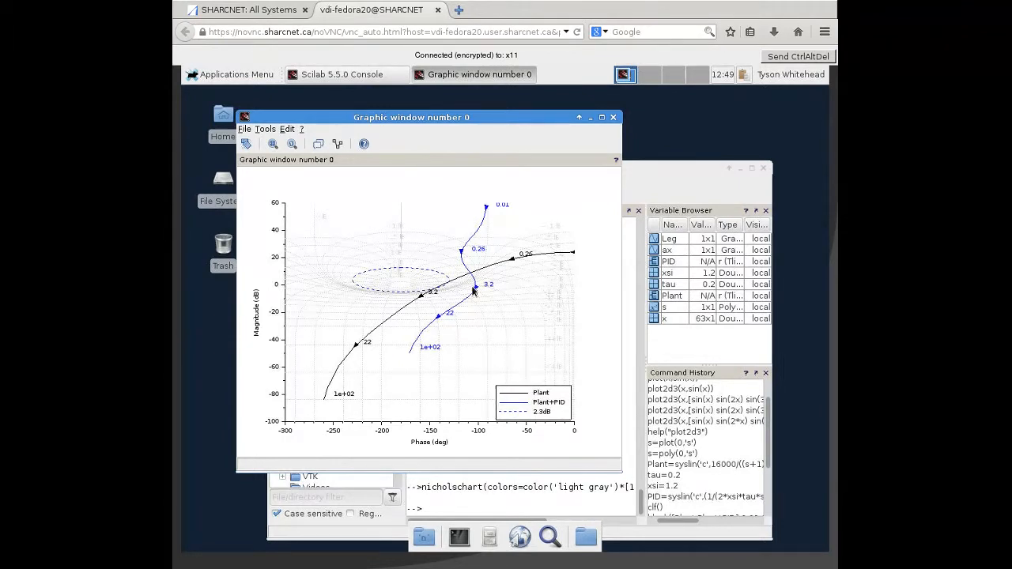
- Close Scilab from its console window and confirm the exit
click(670, 168)
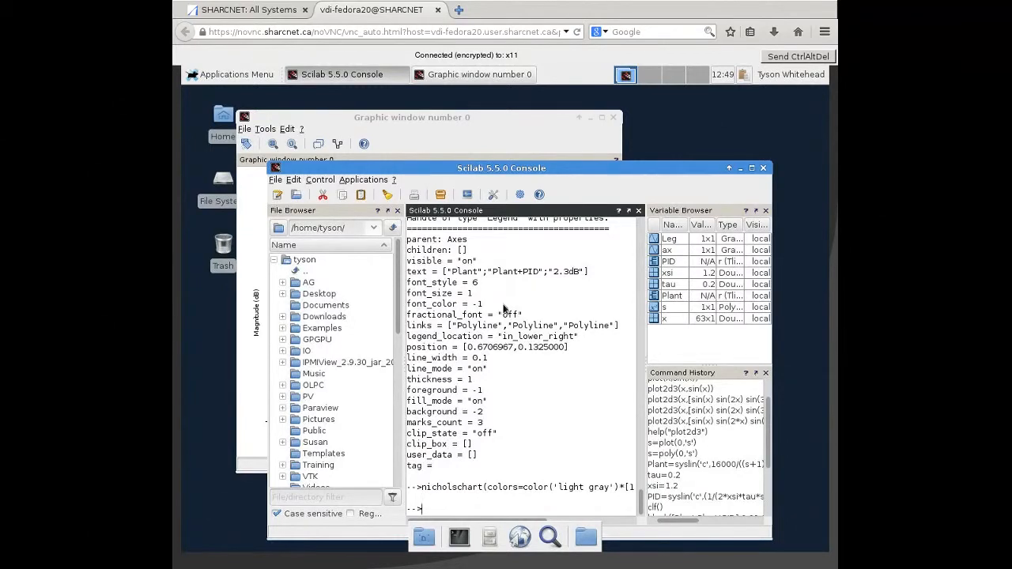
click(763, 169)
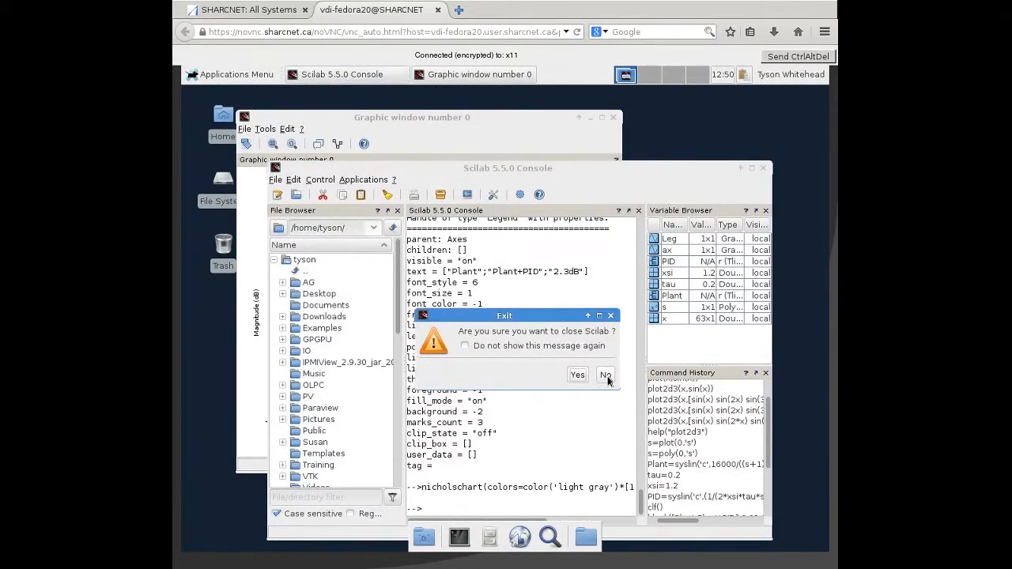
click(576, 376)
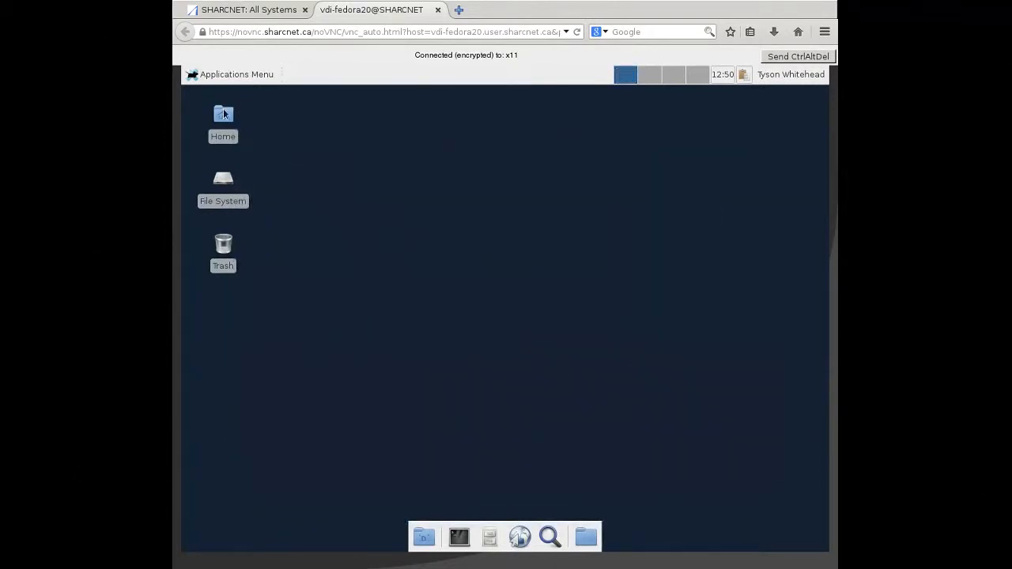
- Launch RStudio from the development applications on the remote desktop
click(231, 75)
mouse_move(246, 239)
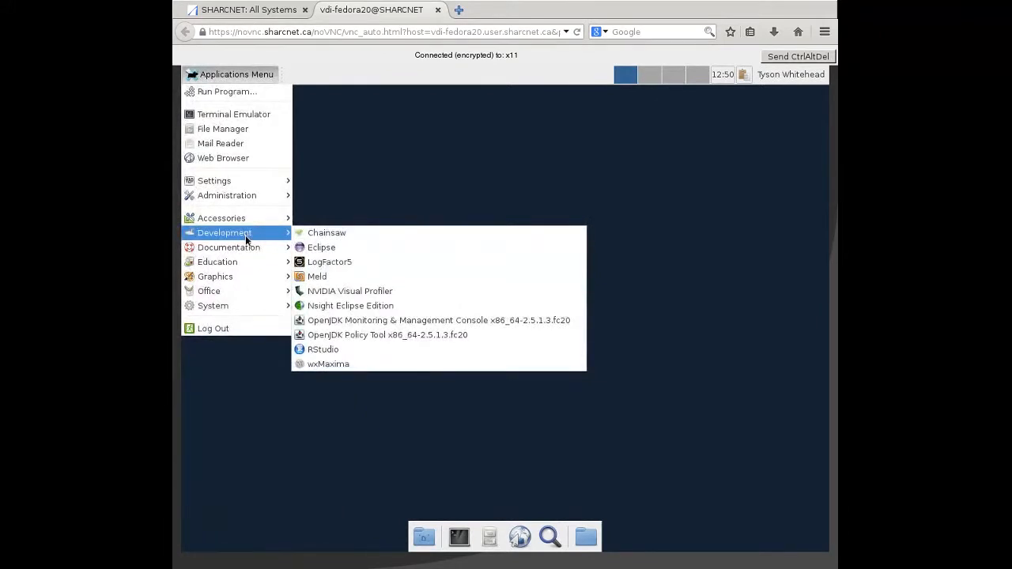
click(324, 350)
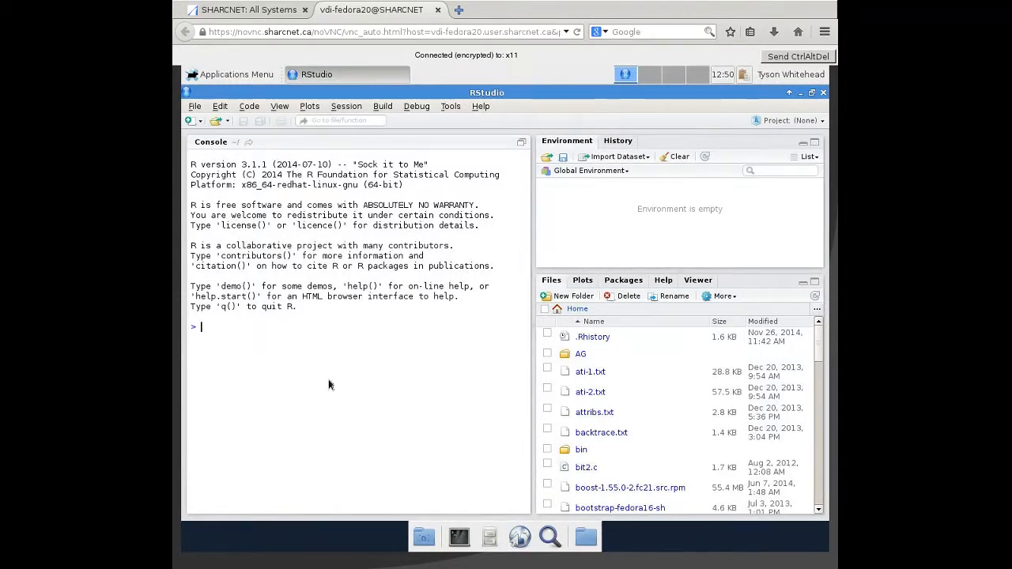
- Try to install the ggplot2 package by running install.package("ggplot2") in the R console
text(install.package(")
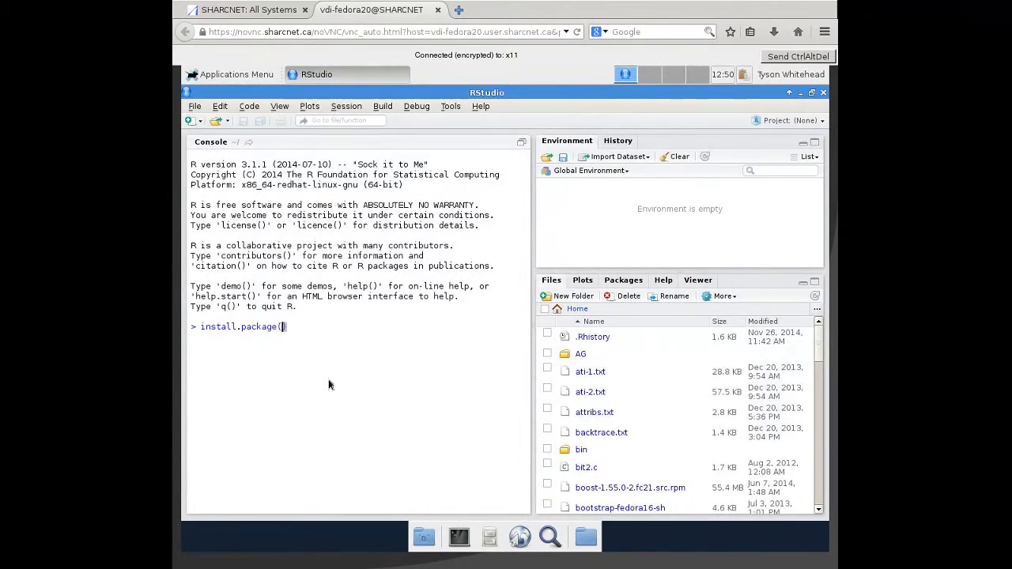
text(ggplot2)
key(Return)
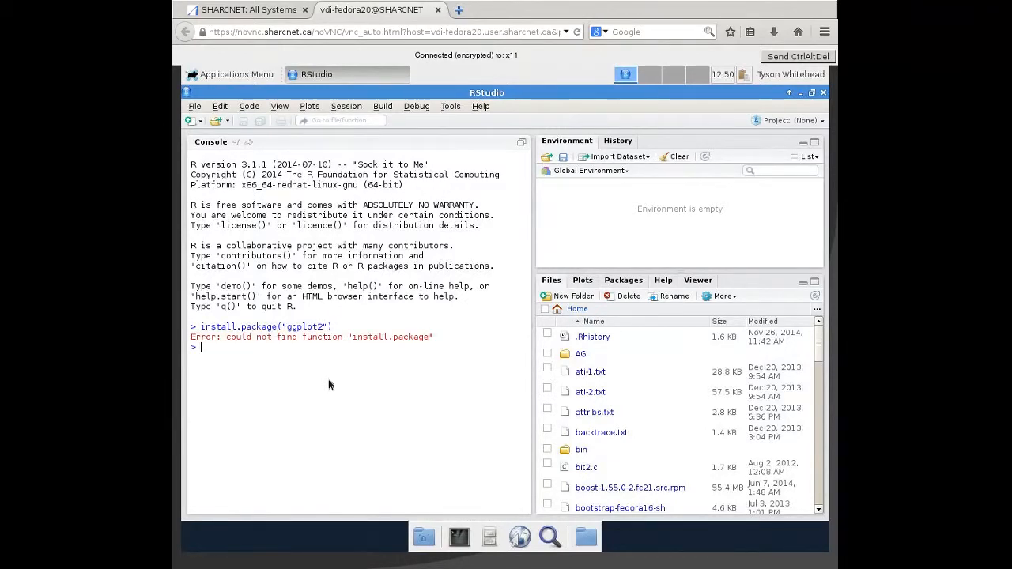
- Try installing ggplot2 with the reversed function name, package.install("ggplot2")
text(package.install("ggplot2)
key(Return)
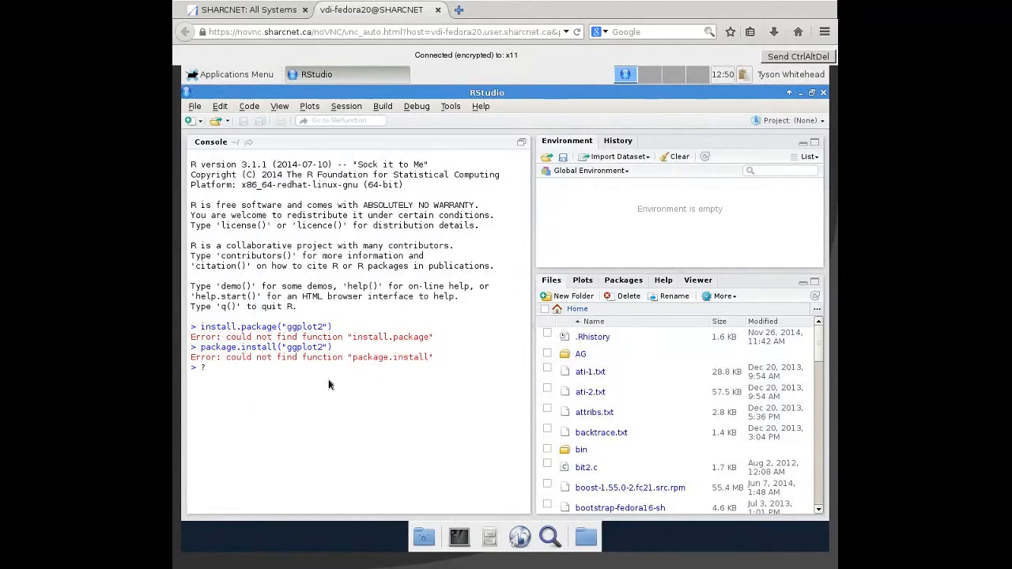
- Search the R help for "install" with ??install and look through the listed help pages for the package installation function
text(?install)
key(Return)
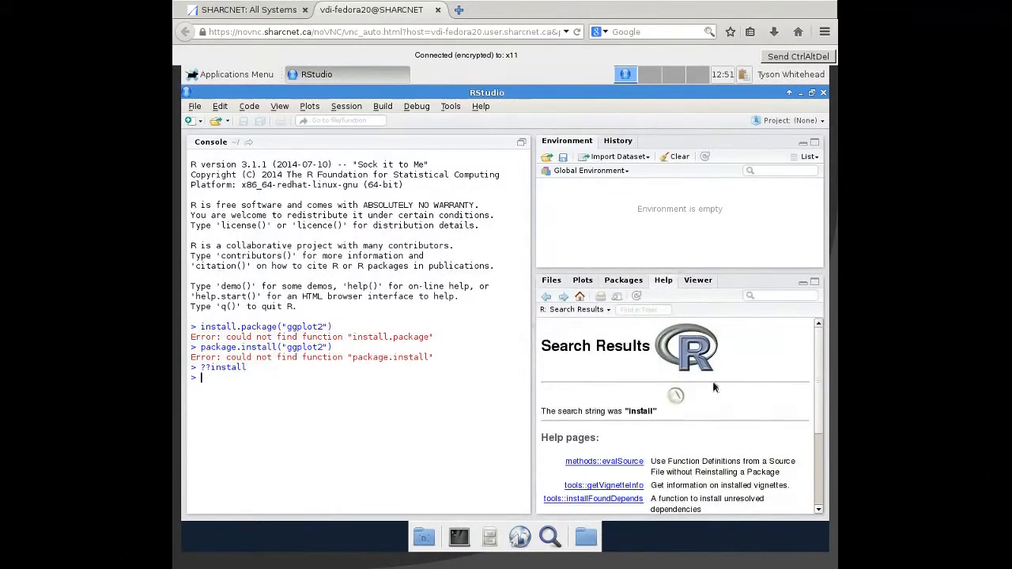
scroll(705, 417, down, 3)
scroll(706, 416, down, 2)
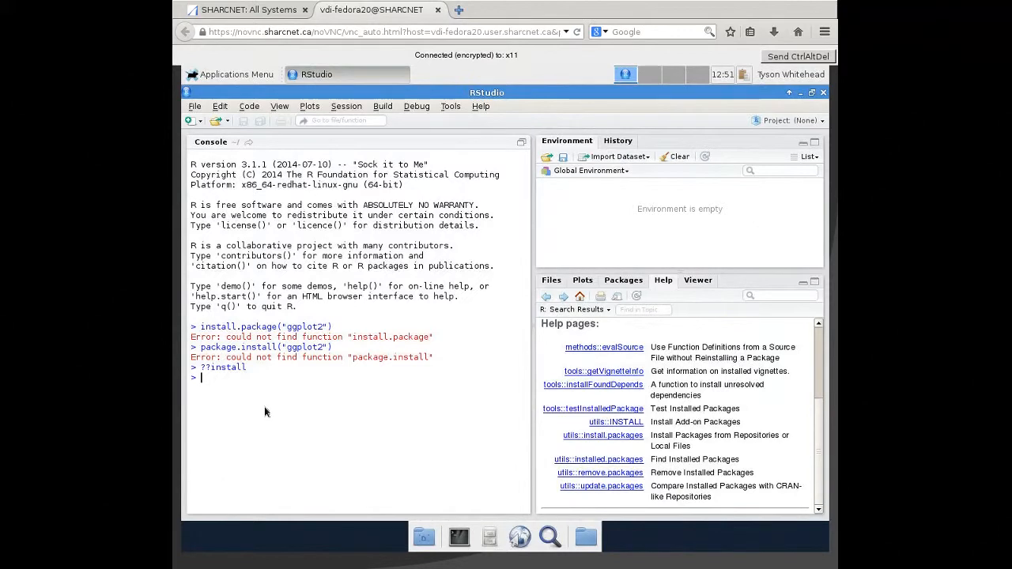
- Install the ggplot2 package by running install.packages("ggplot2")
text(install.packages(")
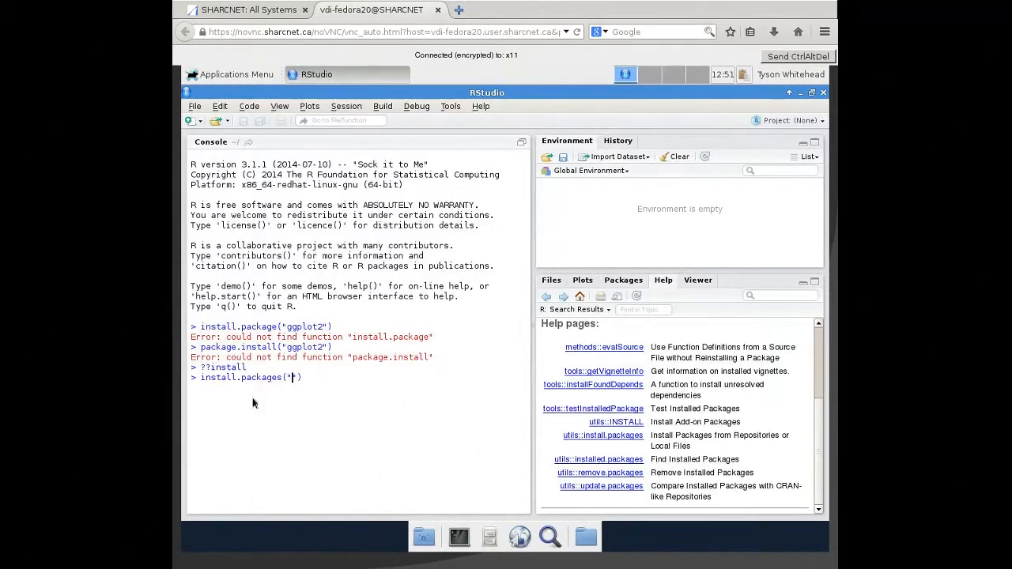
text(ggplot2)
key(Return)
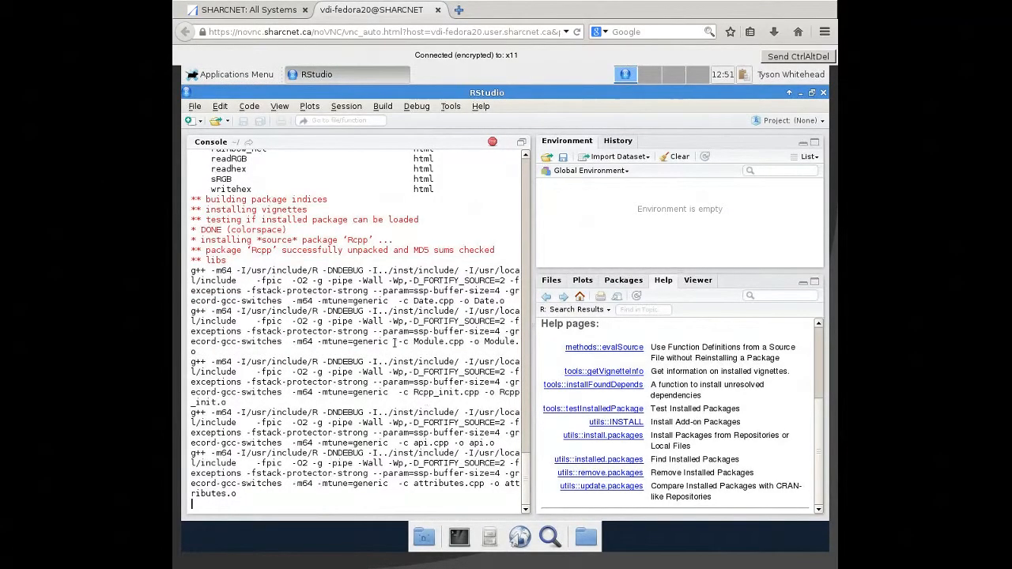
click(243, 80)
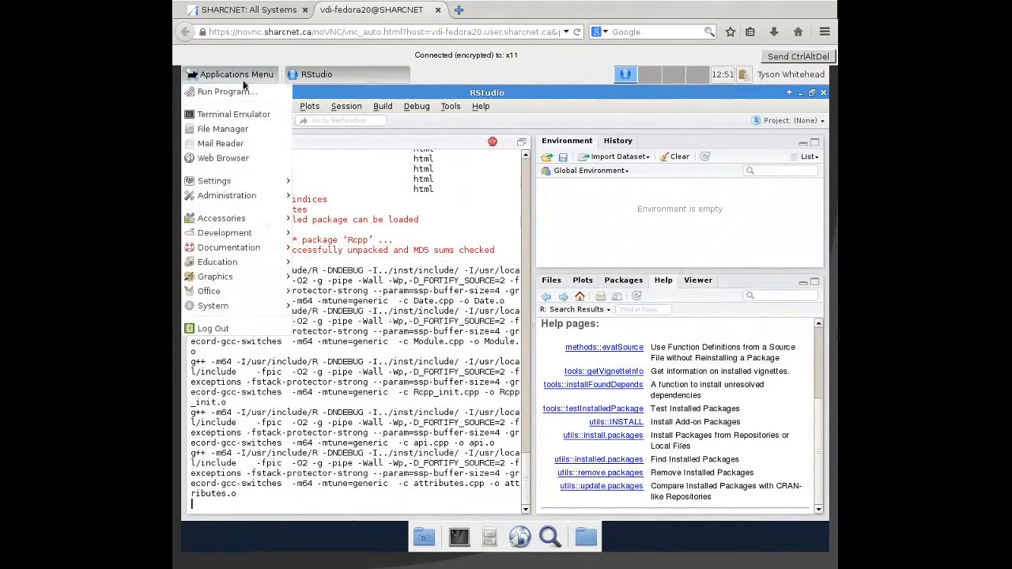
click(250, 114)
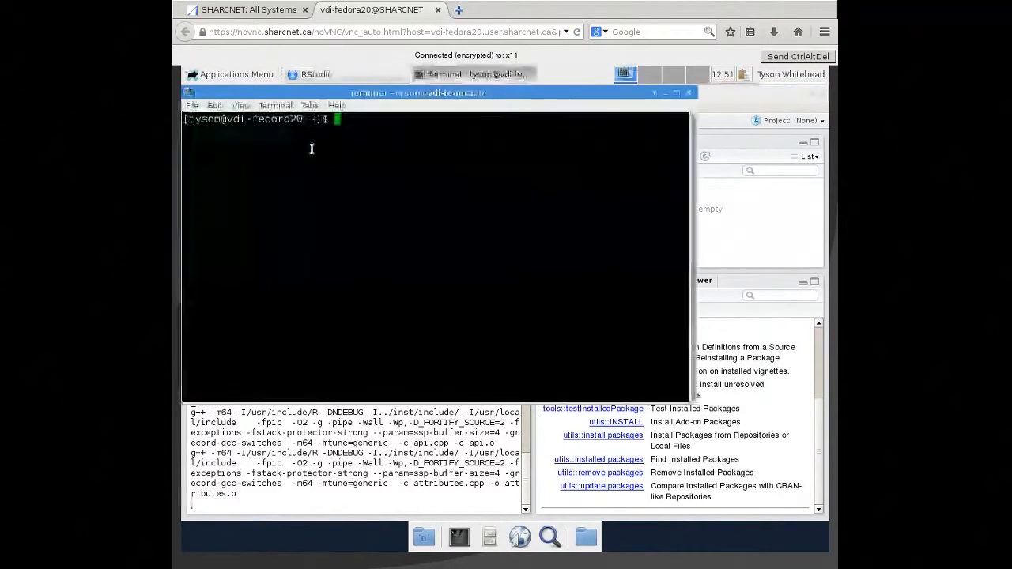
drag(388, 92, 443, 147)
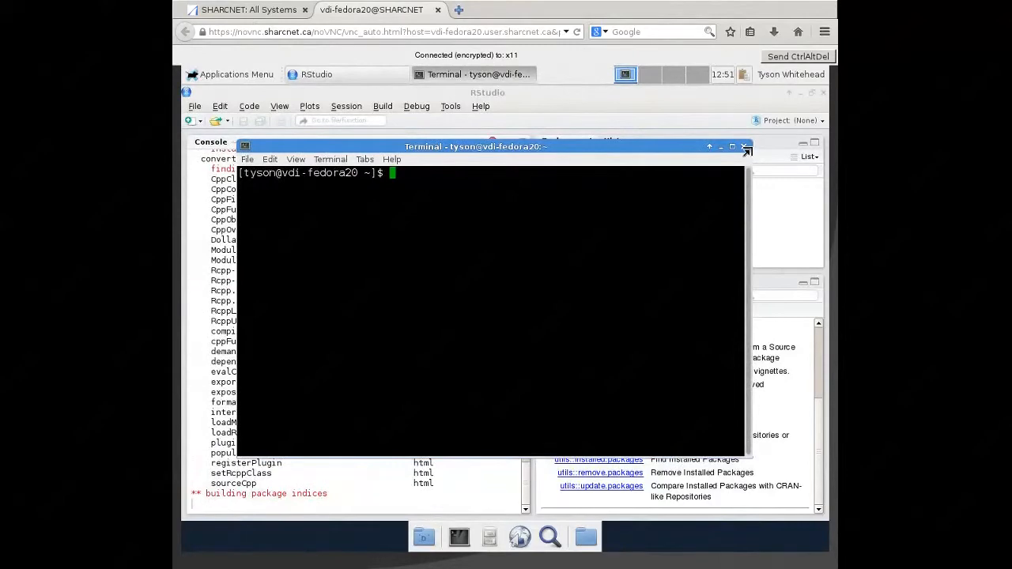
click(743, 146)
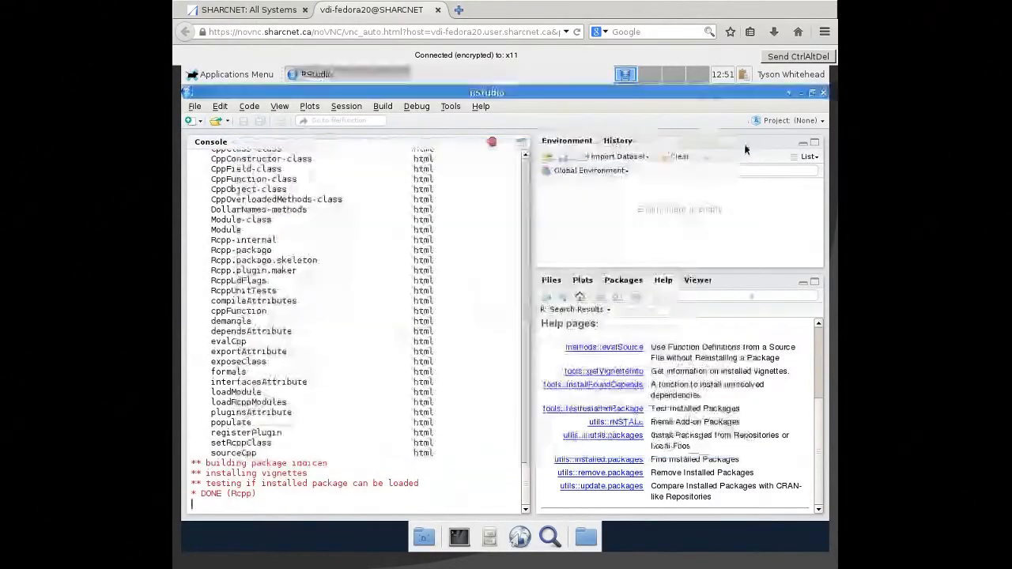
- Try an 800x600 resolution for display VNC-0, restore the previous configuration, and close the display settings
click(234, 75)
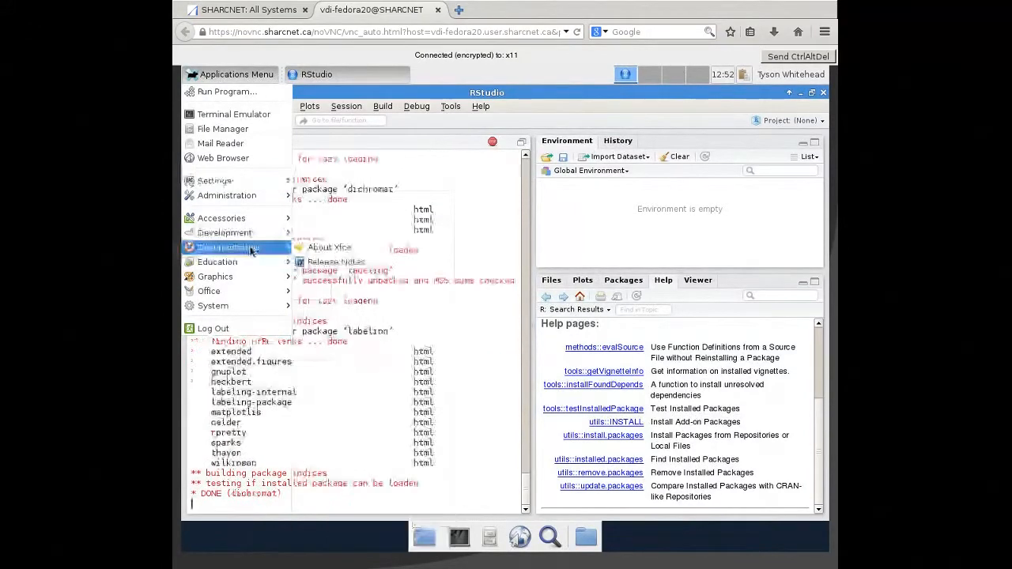
mouse_move(255, 184)
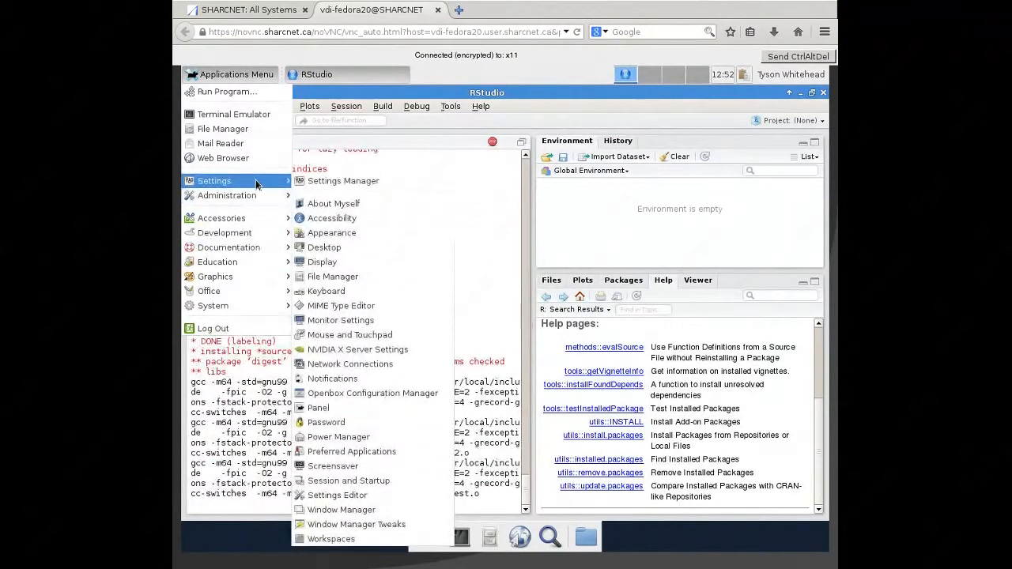
click(352, 263)
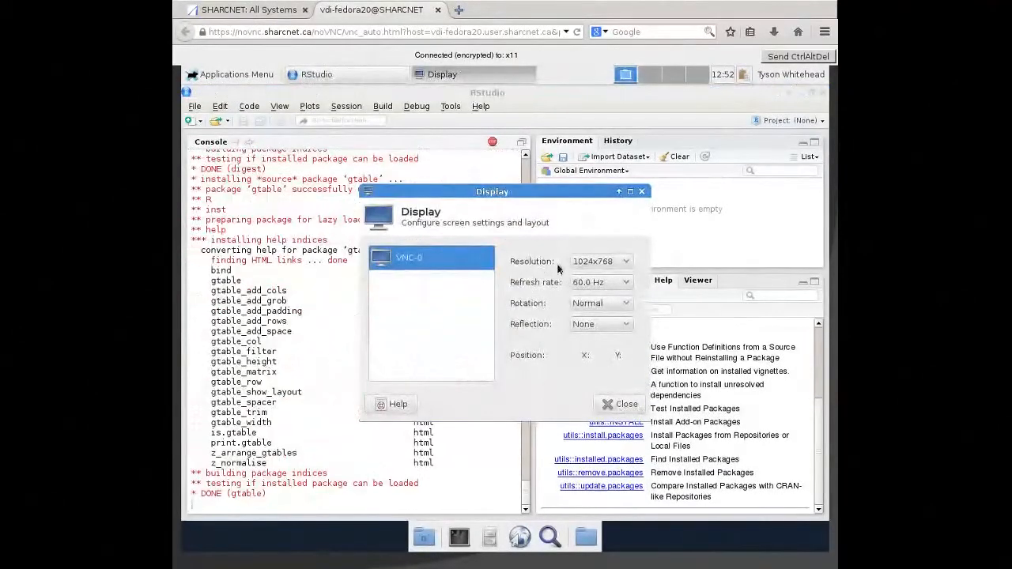
click(608, 266)
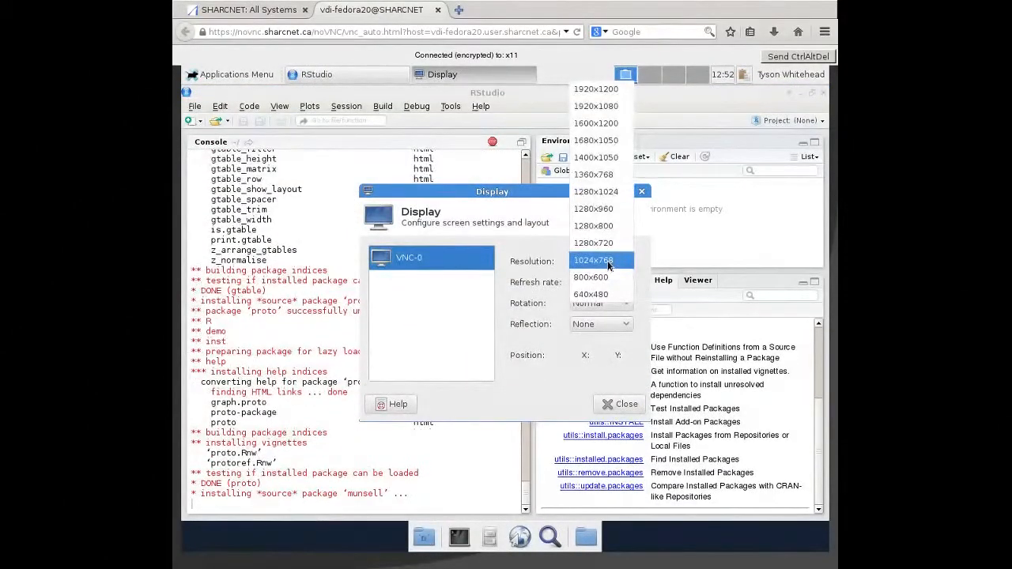
click(608, 277)
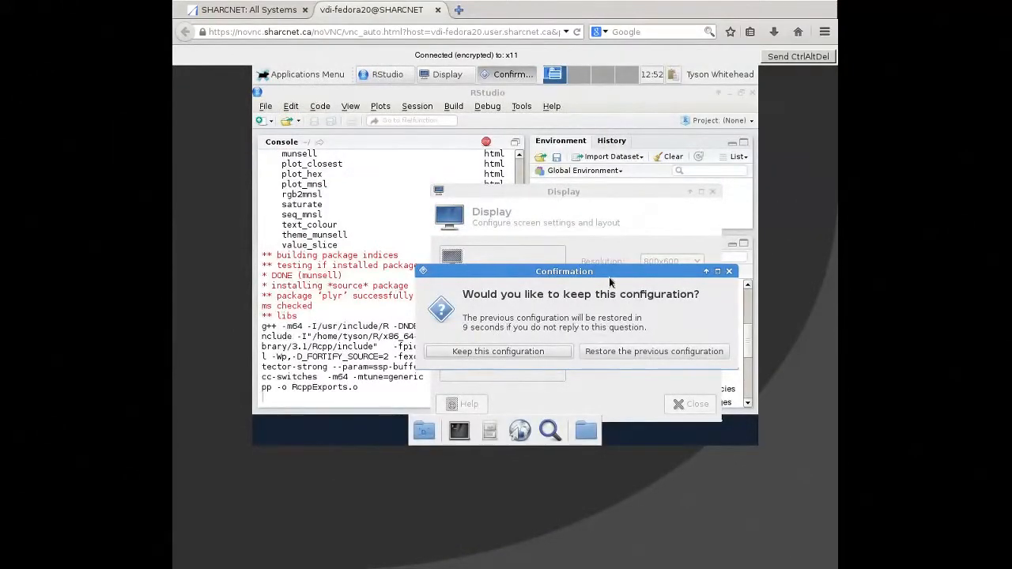
click(624, 353)
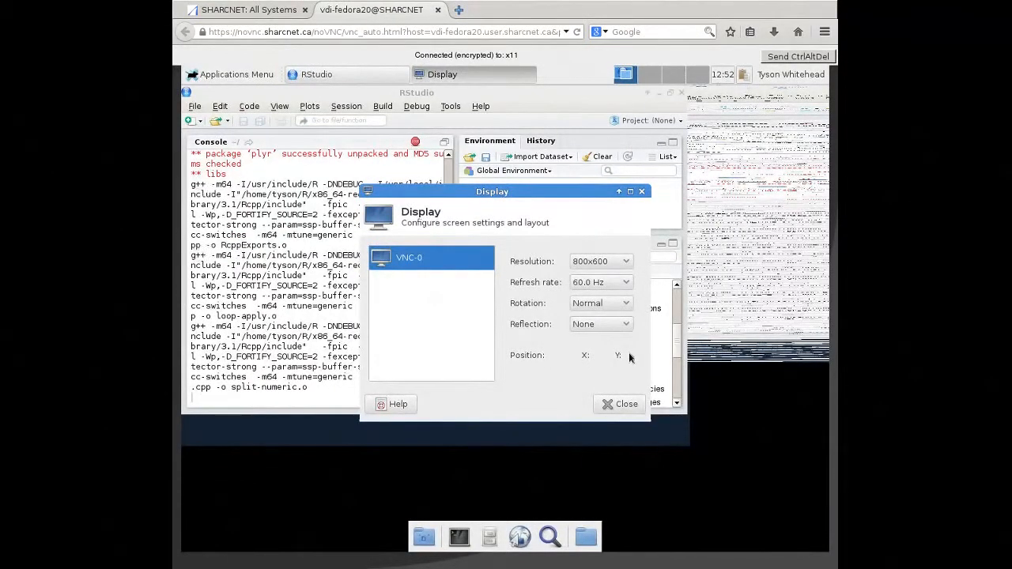
click(621, 405)
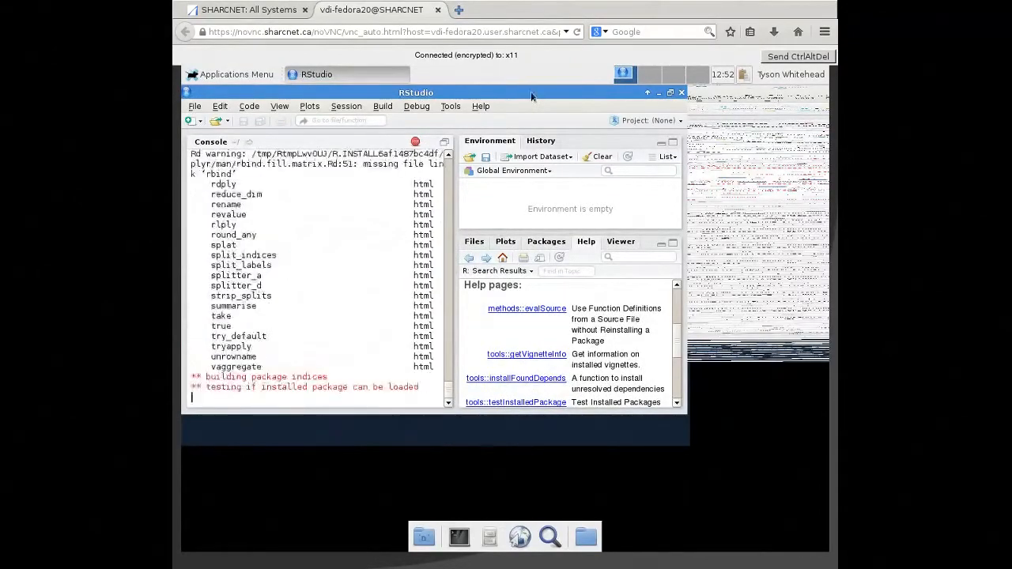
- Move the RStudio window aside, look through the desktop background's image and first colour settings, and close the desktop settings
drag(560, 92, 593, 113)
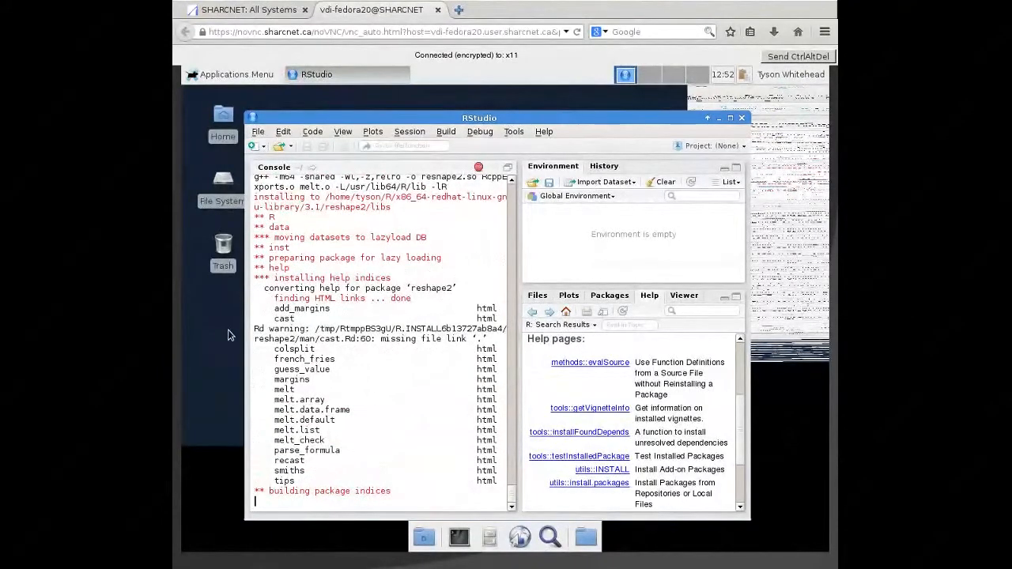
right_click(227, 335)
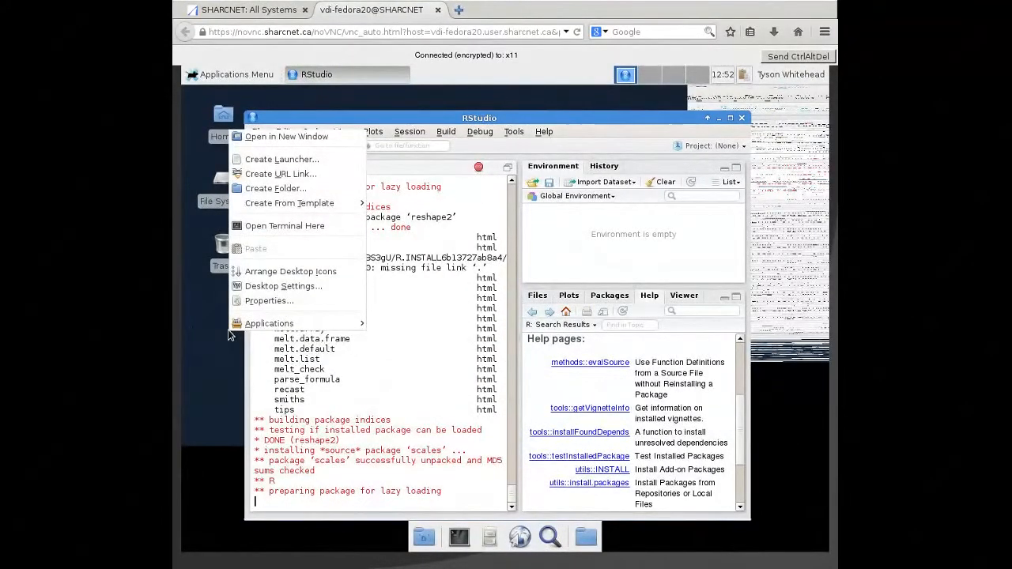
click(280, 291)
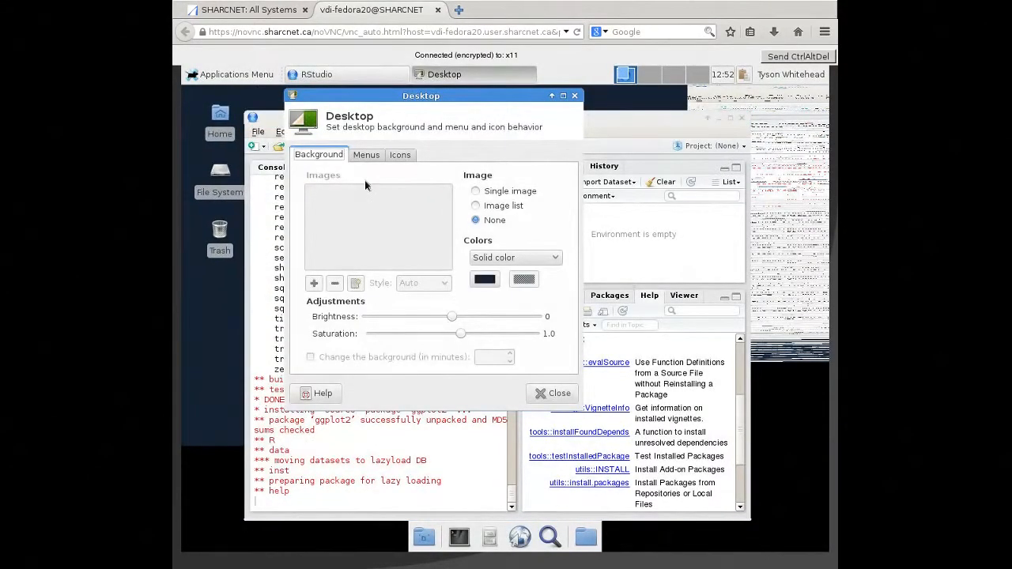
click(475, 205)
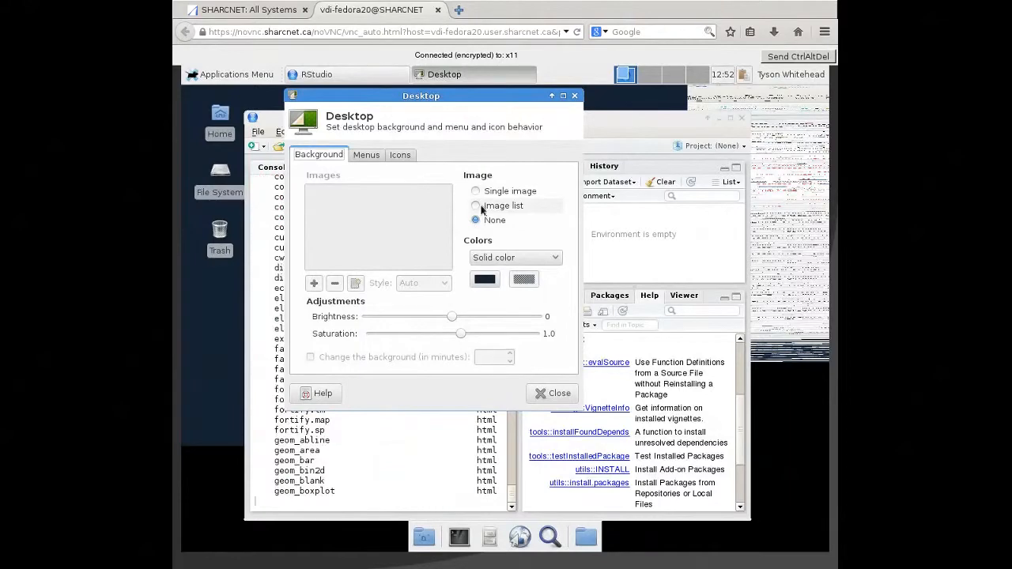
click(476, 222)
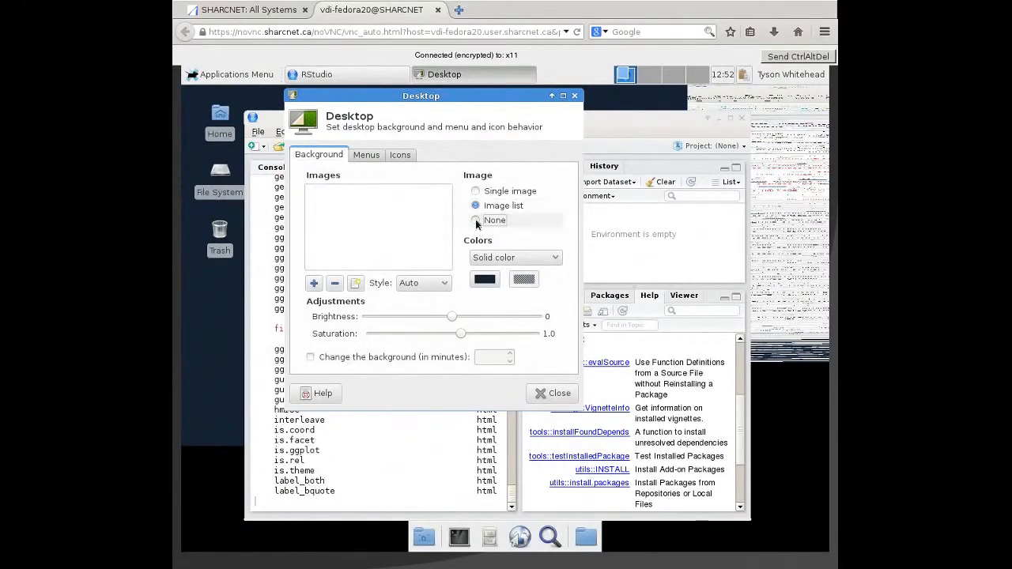
click(491, 280)
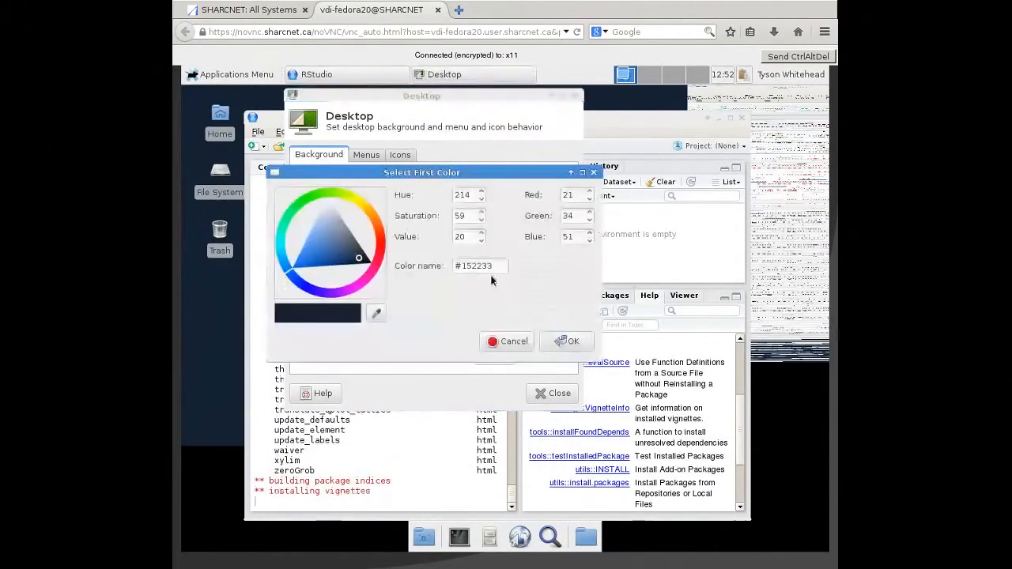
click(573, 342)
click(544, 394)
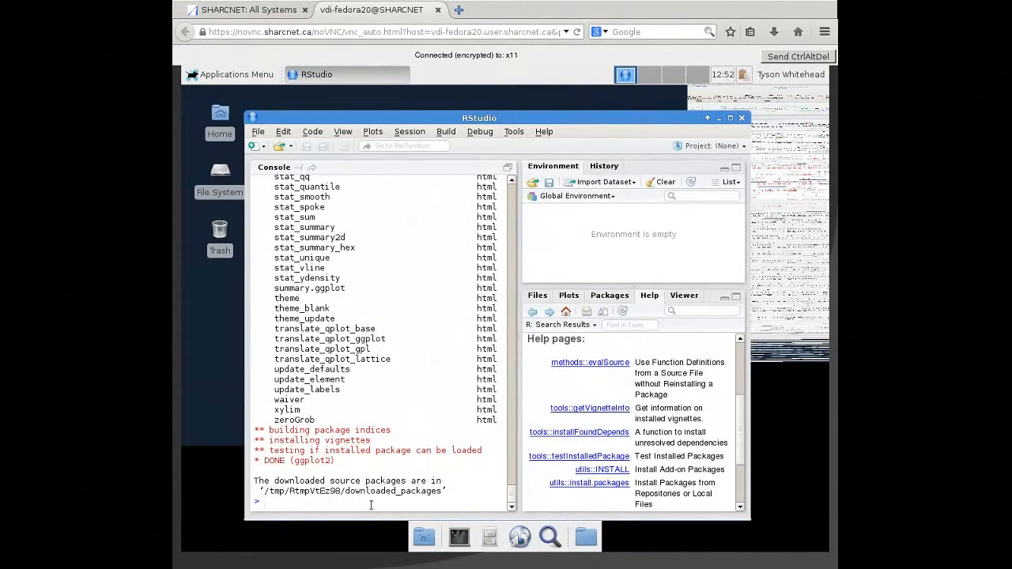
- Load the ggplot2 package in the R console with library('ggplot2')
text(library('ggplot2')
key(Return)
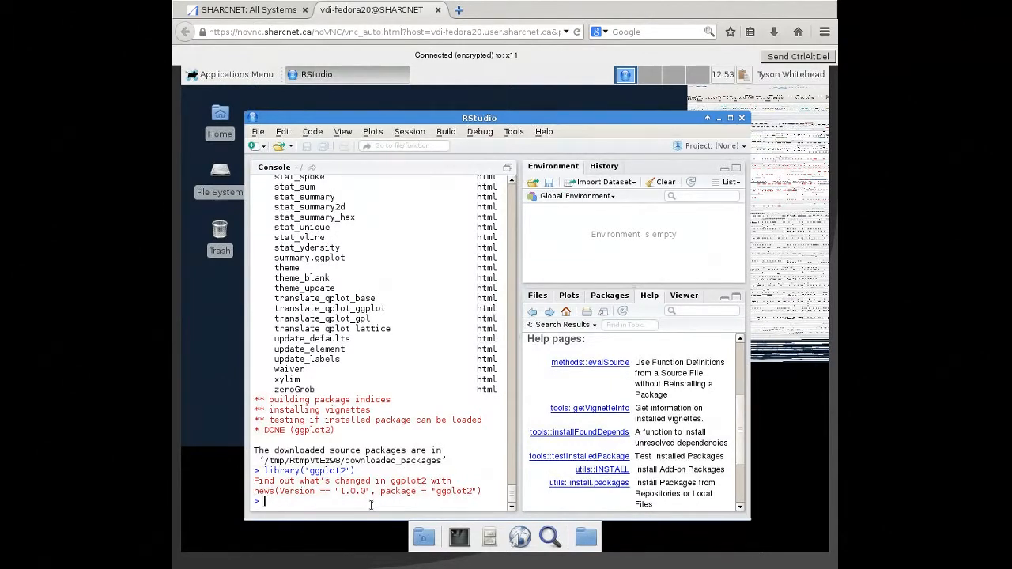
- Copy the built-in mtcars dataset into the global environment by running mtcars <- mtcars
text(mtcars)
text(- mtcars)
key(Return)
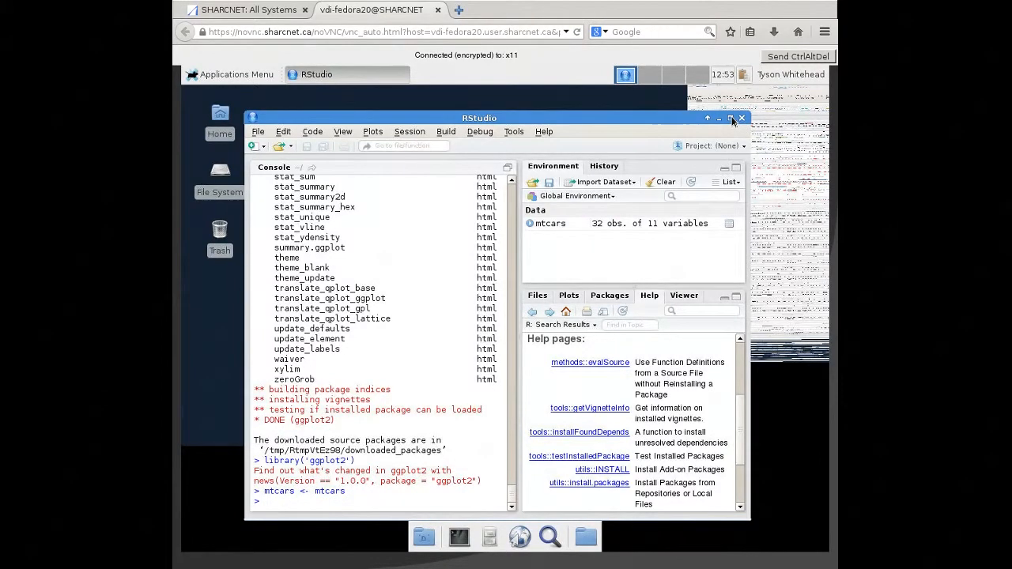
- Try maximizing the RStudio window, restore it, and enlarge it manually to cover most of the remote desktop
drag(622, 121, 614, 109)
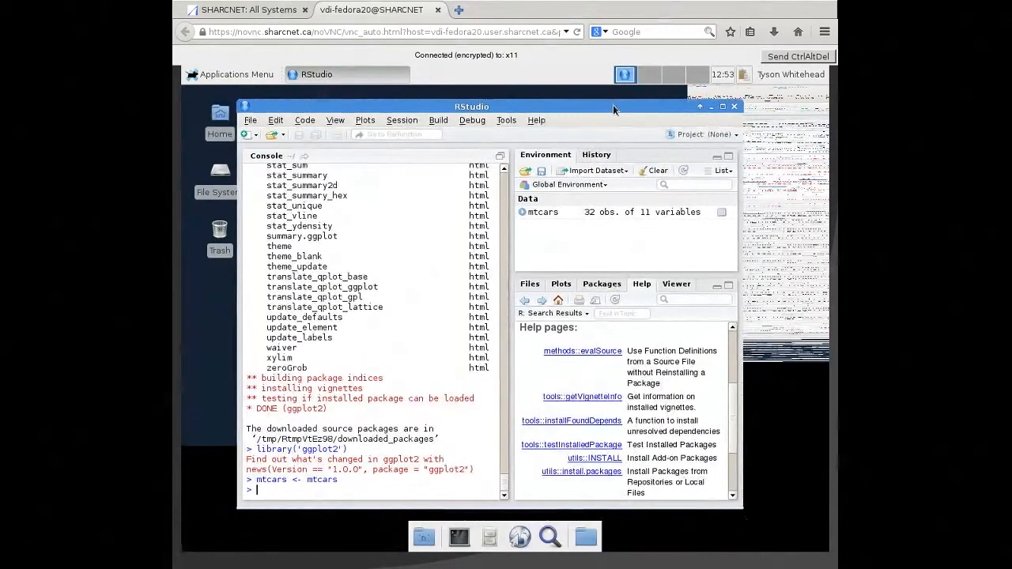
click(723, 107)
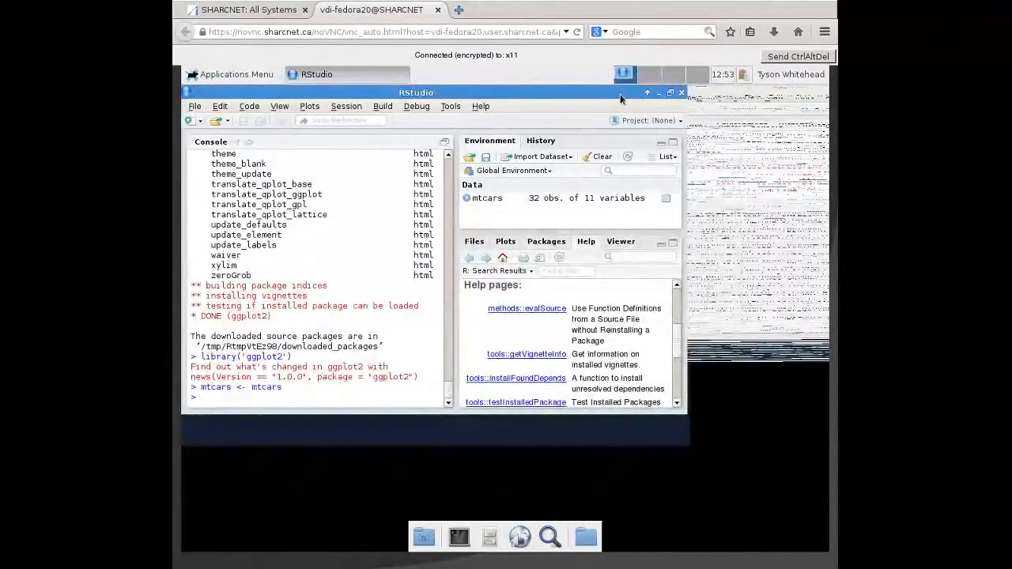
click(670, 93)
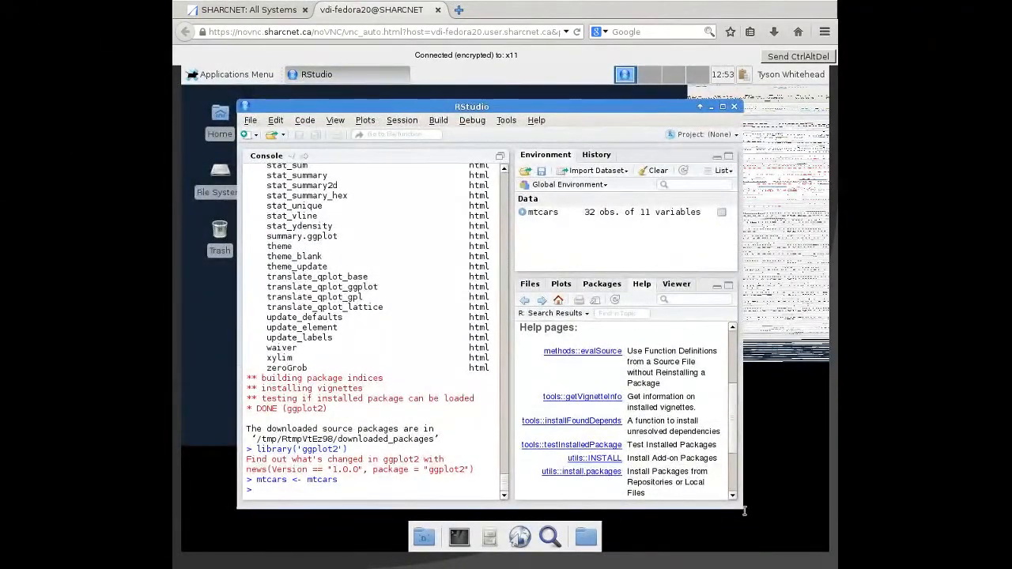
drag(597, 115, 557, 102)
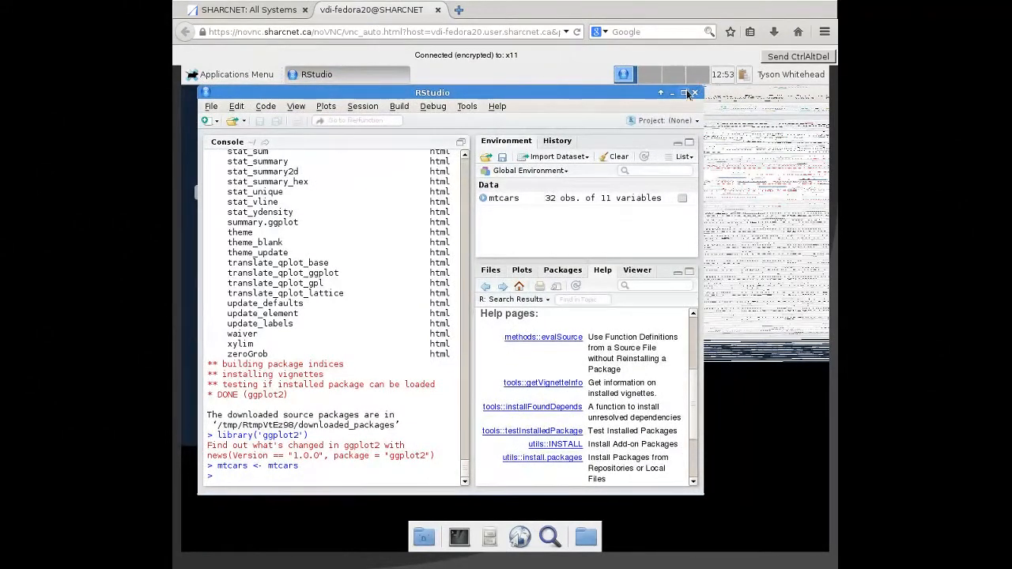
click(684, 91)
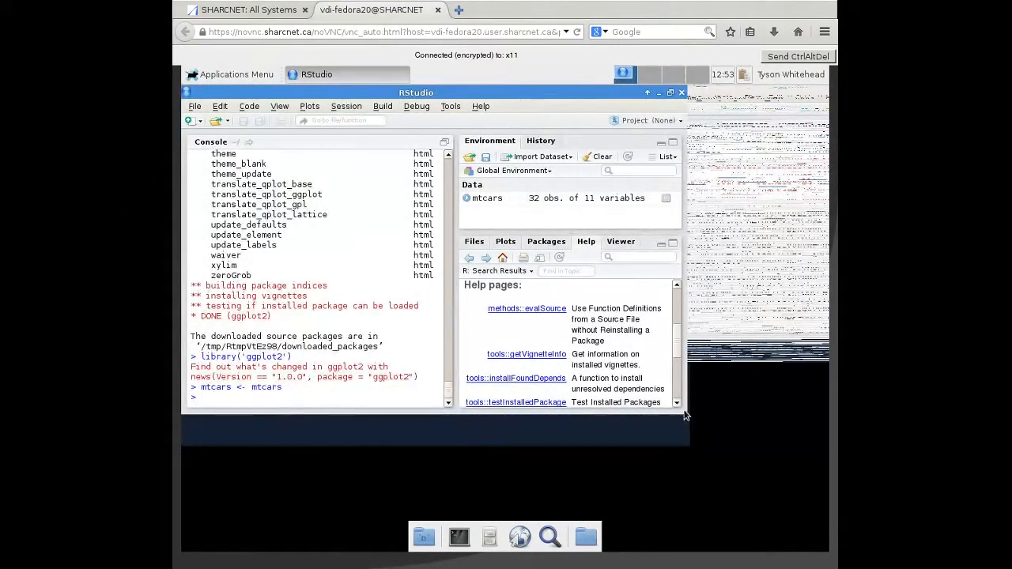
drag(595, 102, 715, 116)
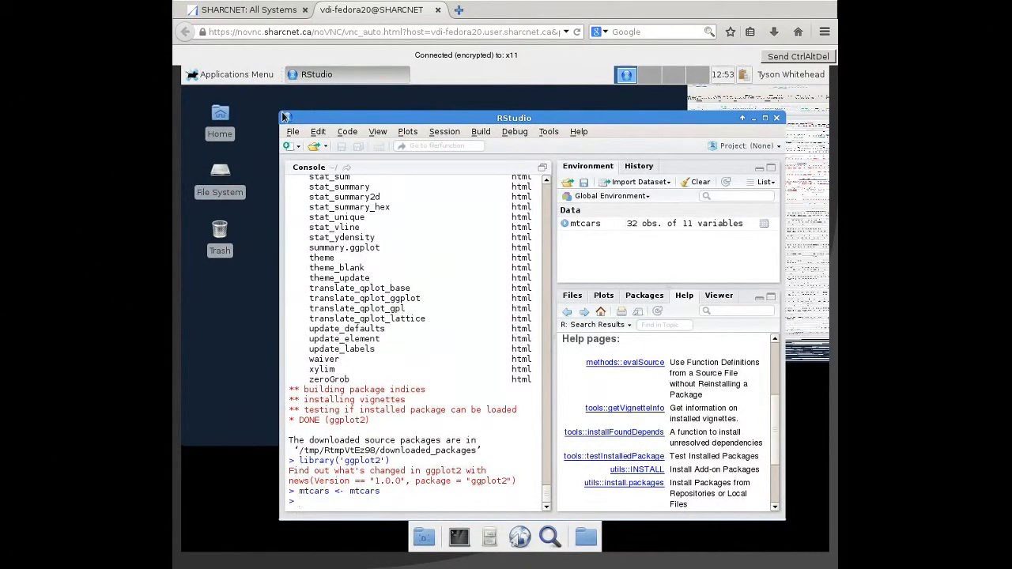
drag(246, 114, 199, 101)
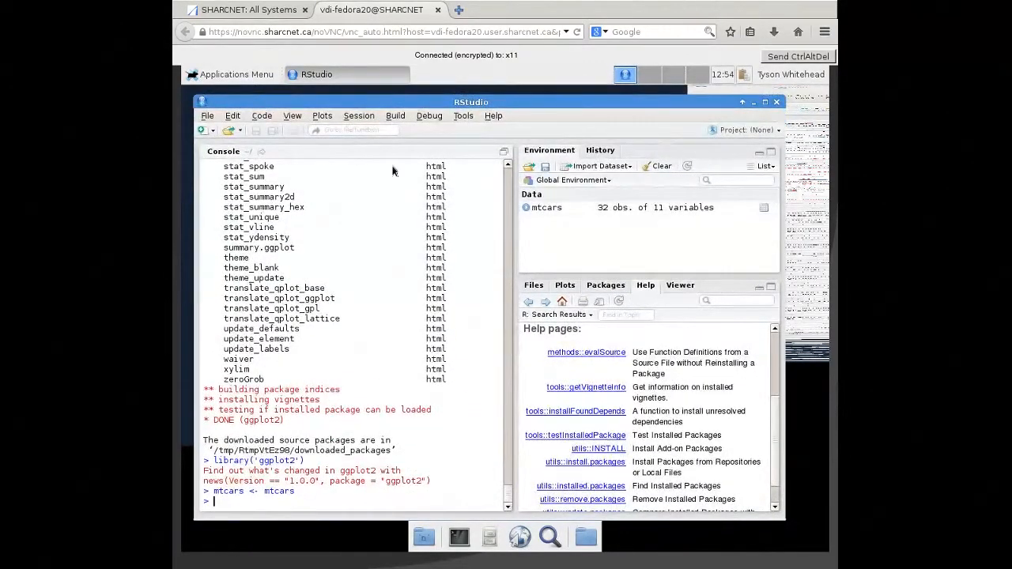
- View the mtcars data table, look across all its columns, and close the table
double_click(553, 210)
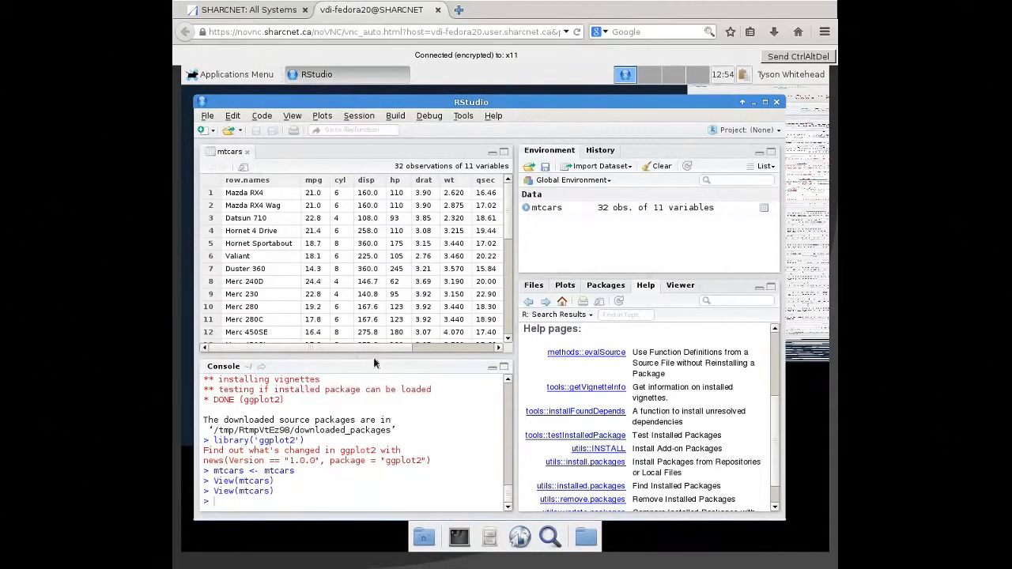
scroll(432, 331, right, 3)
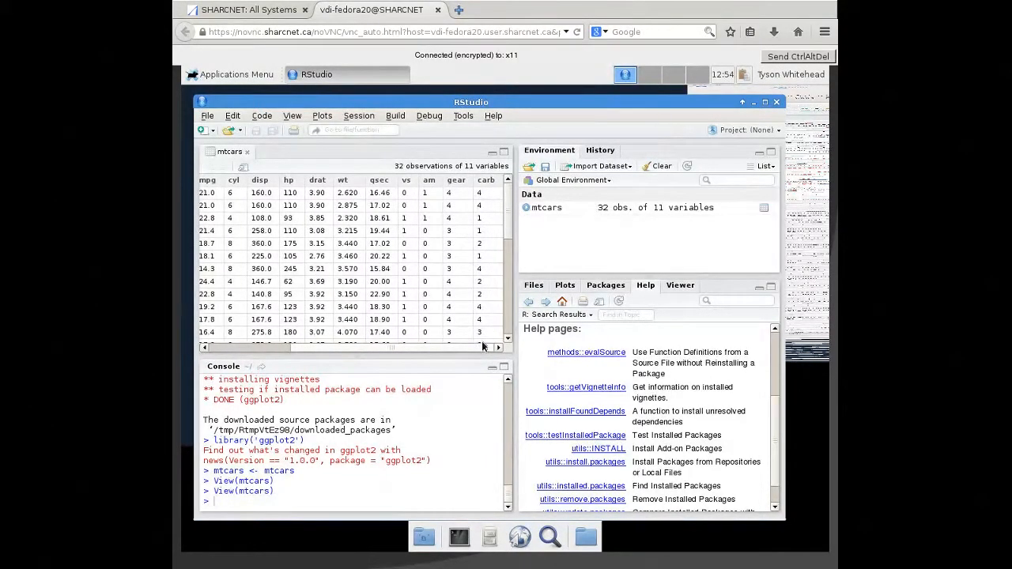
drag(392, 348, 292, 351)
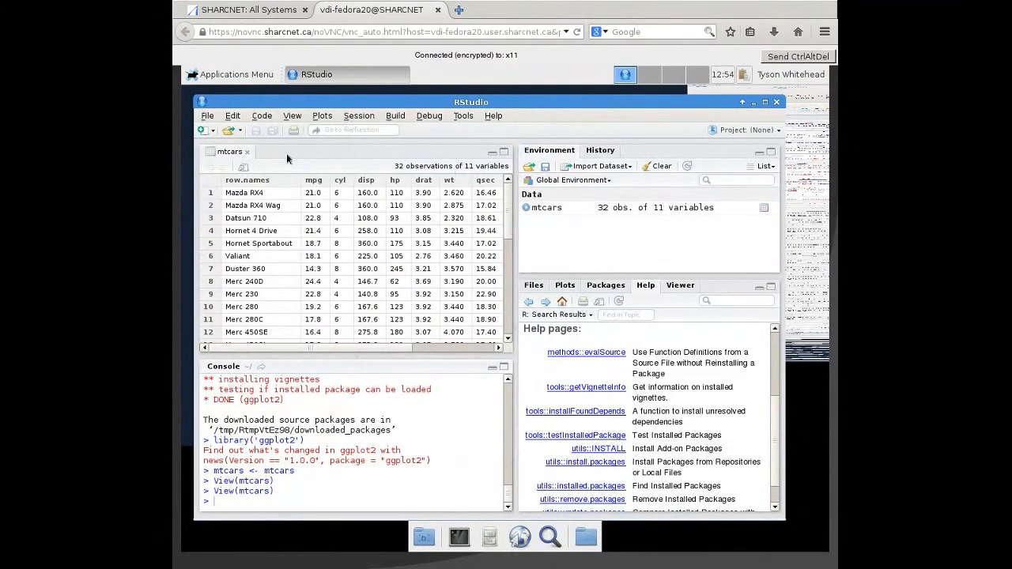
click(247, 152)
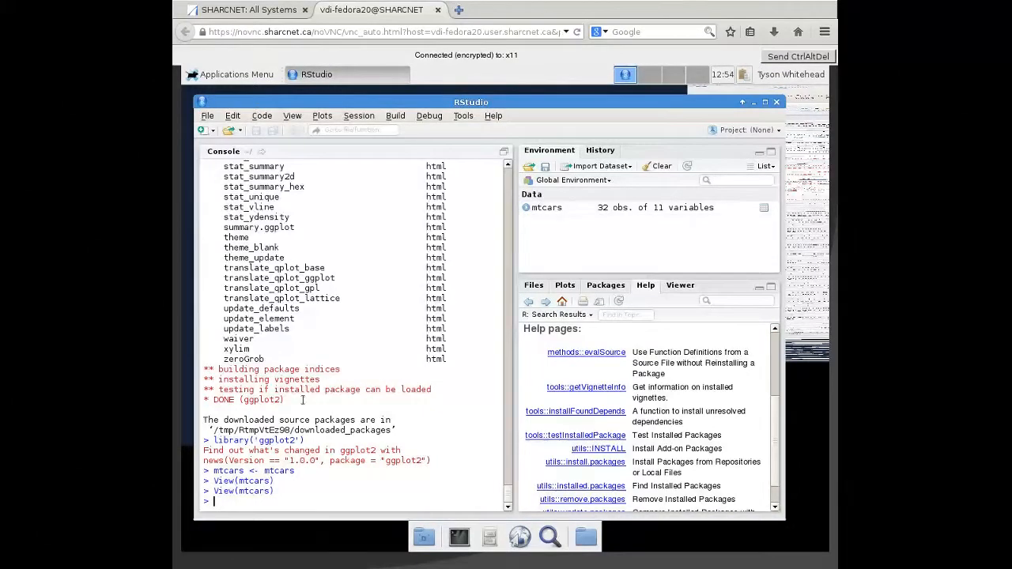
- Convert mtcars$gear to a factor with levels c(3,4,5) and labels "3gears", "4gears" and "5gears"
text(mtcars$gear <- factor(mtcars)
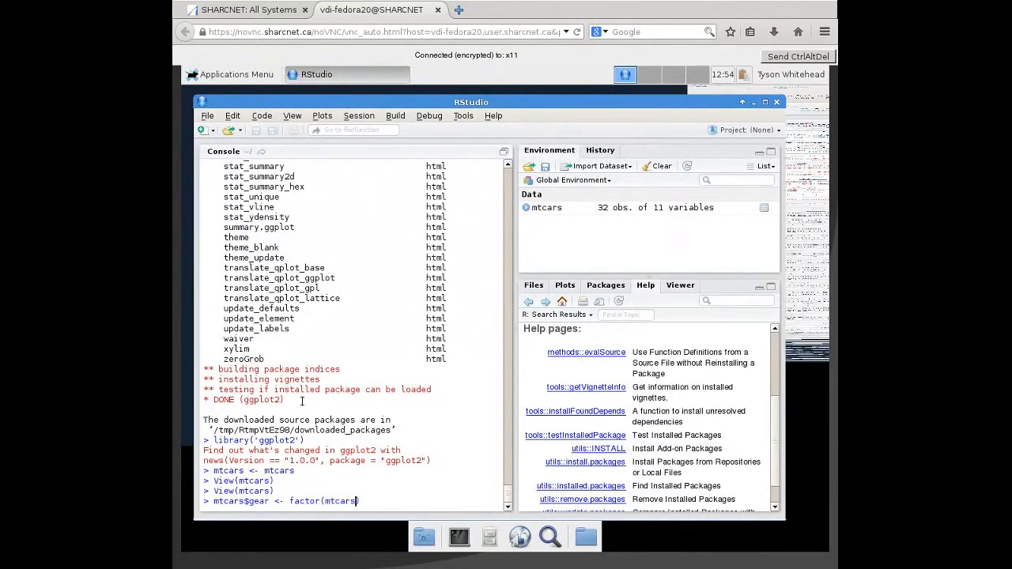
text($gear,levels=c(3,4,5),labe)
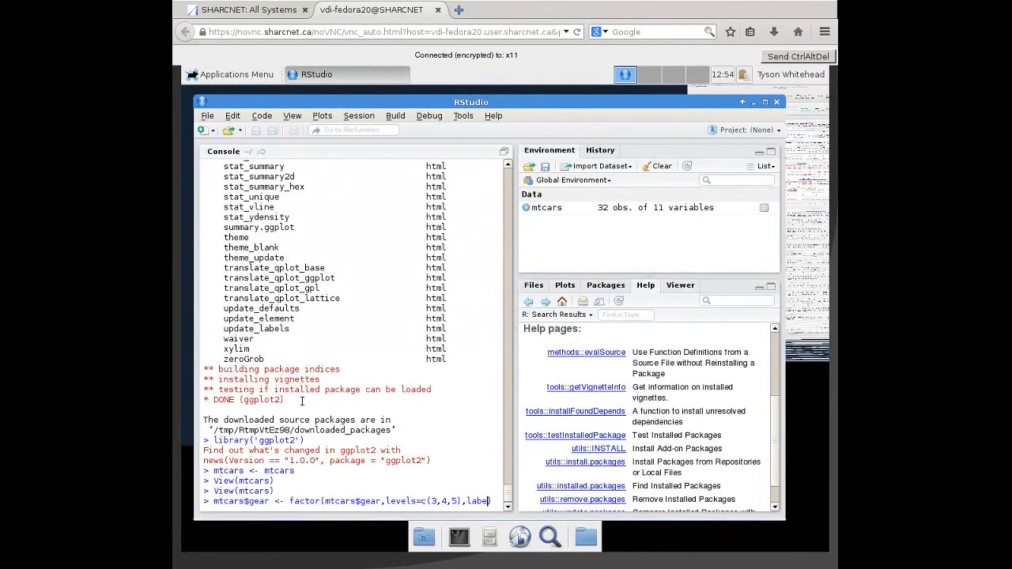
text(ls=)
text(c(')
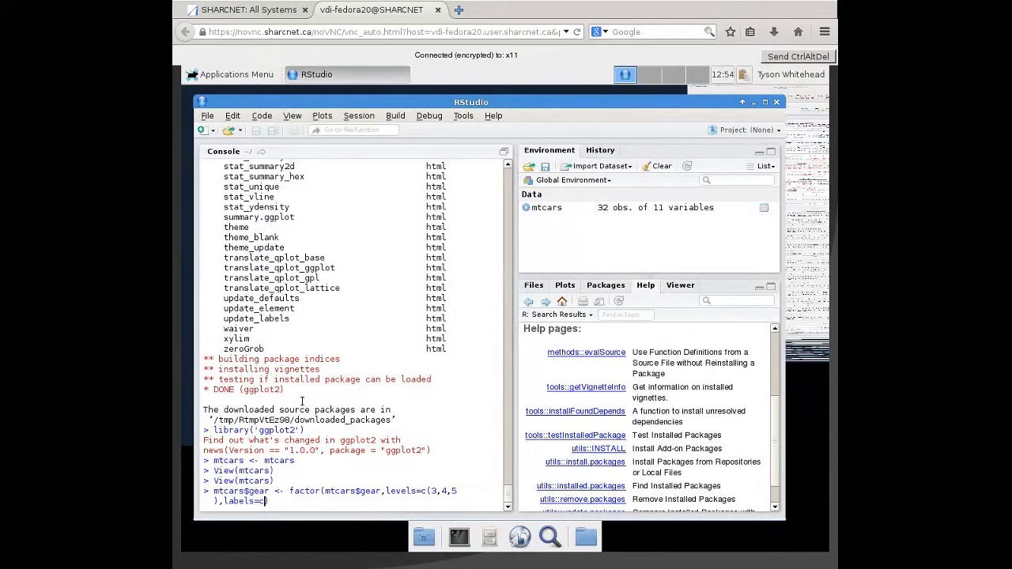
key(BackSpace)
text(")
text(3ghe)
key(BackSpace)
key(BackSpace)
text(ears","4gears","5gears)
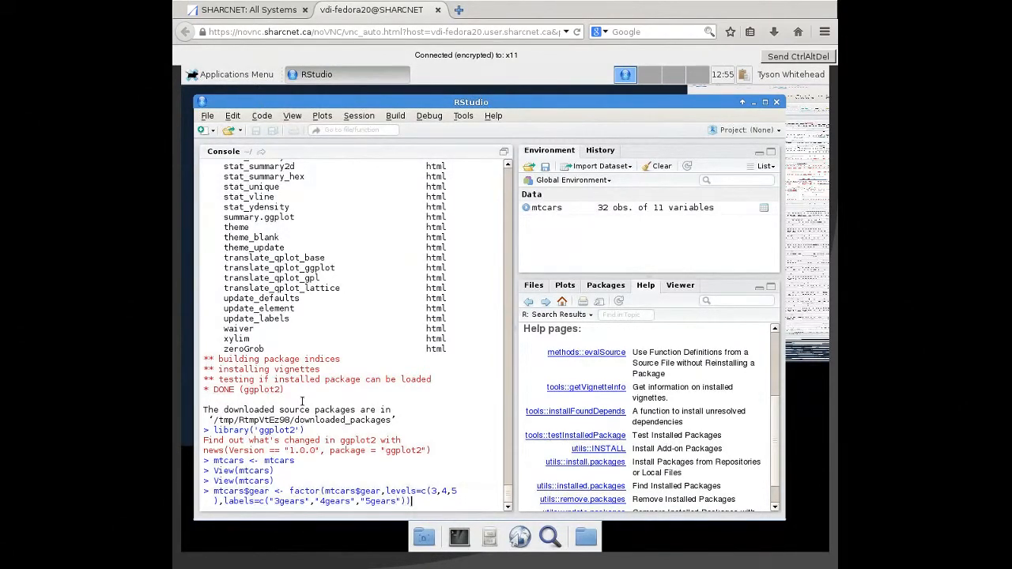
key(Return)
- Recall the previous factor command and edit it to assign to mtcars$am with levels c(0,1)
key(Up)
key(Home)
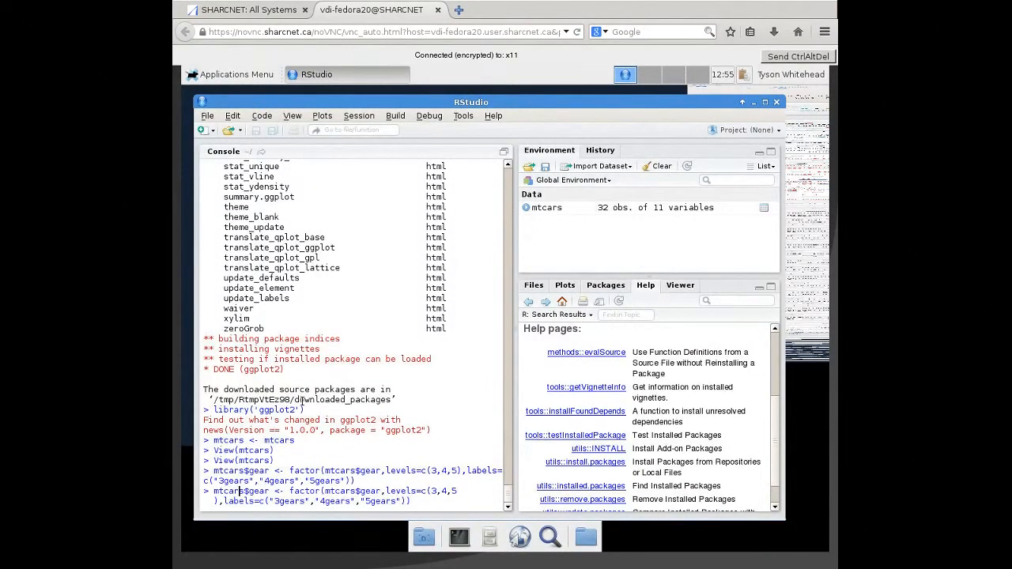
key(Delete)
key(Delete)
key(Delete)
key(Delete)
text(am)
key(Right)
key(Right)
key(Right)
key(Right)
key(Right)
key(Right)
key(Right)
key(Right)
key(Right)
key(Delete)
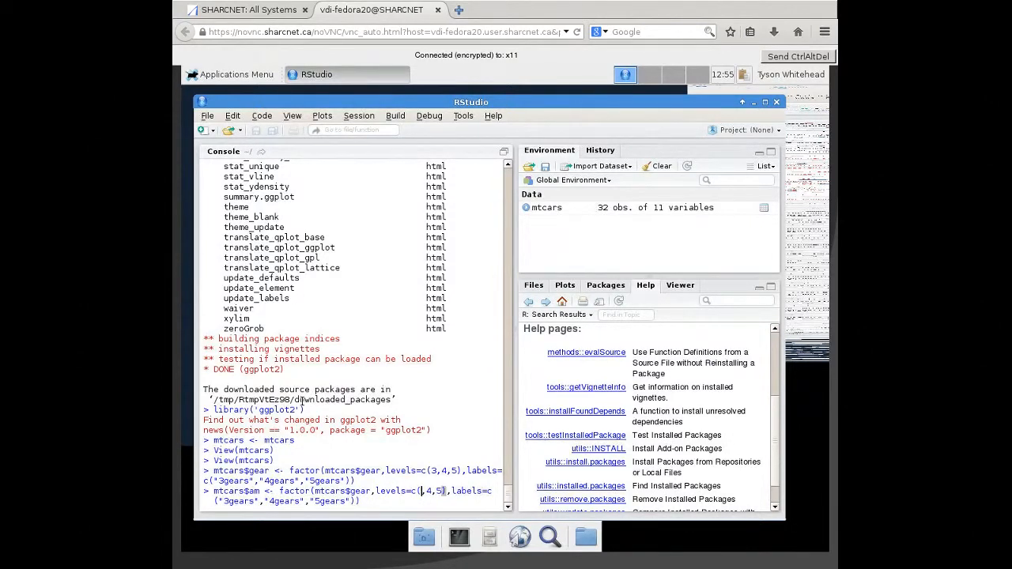
text(0,1)
key(Delete)
key(Delete)
key(Delete)
key(Delete)
- Replace the gear labels in the mtcars$am command with "automatic" and "manual"
key(End)
key(Right)
text(autom)
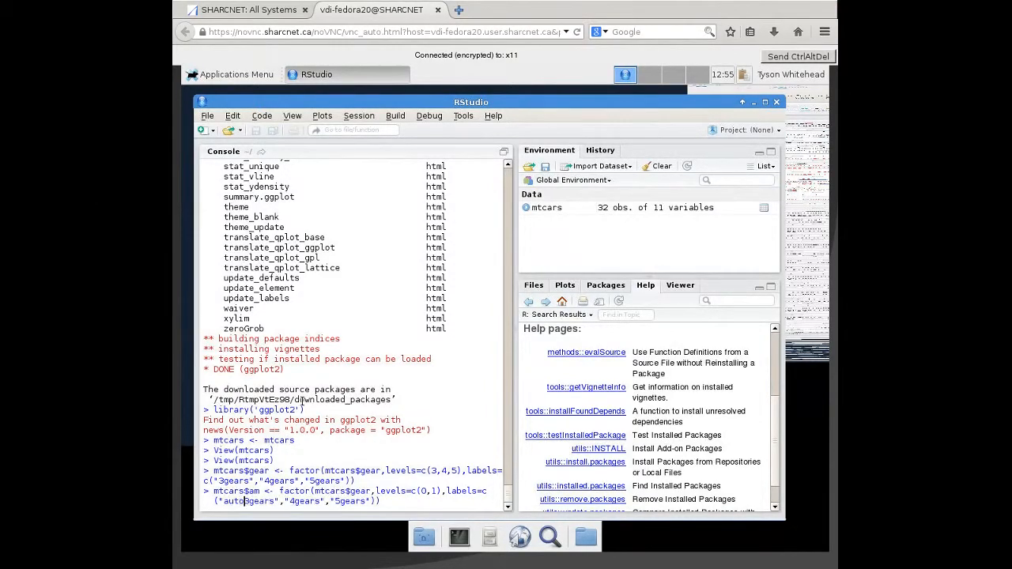
text(atic)
key(Delete)
key(Delete)
key(Delete)
key(Delete)
key(Delete)
key(Delete)
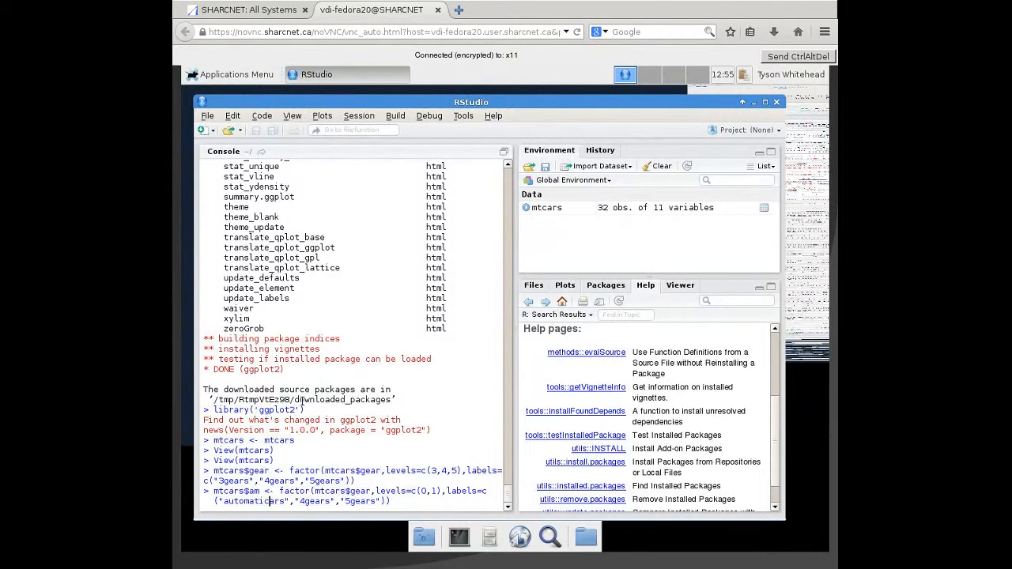
key(Right)
key(Right)
key(Right)
text(manual)
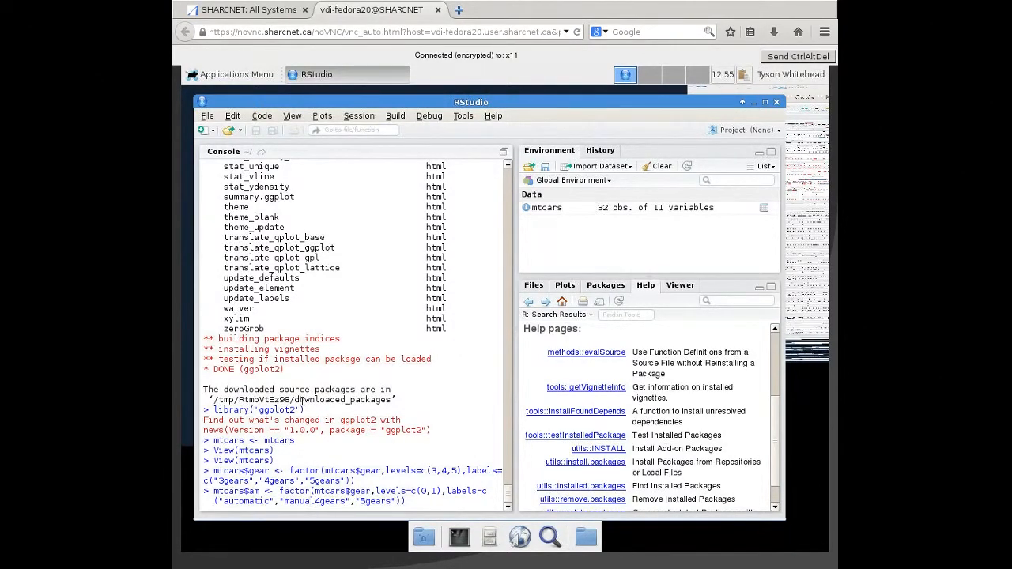
key(Delete)
key(Delete)
key(Delete)
key(Delete)
key(Delete)
key(Delete)
key(Delete)
key(Delete)
key(Delete)
key(Delete)
key(Delete)
key(Delete)
key(Delete)
key(Delete)
key(Delete)
key(Delete)
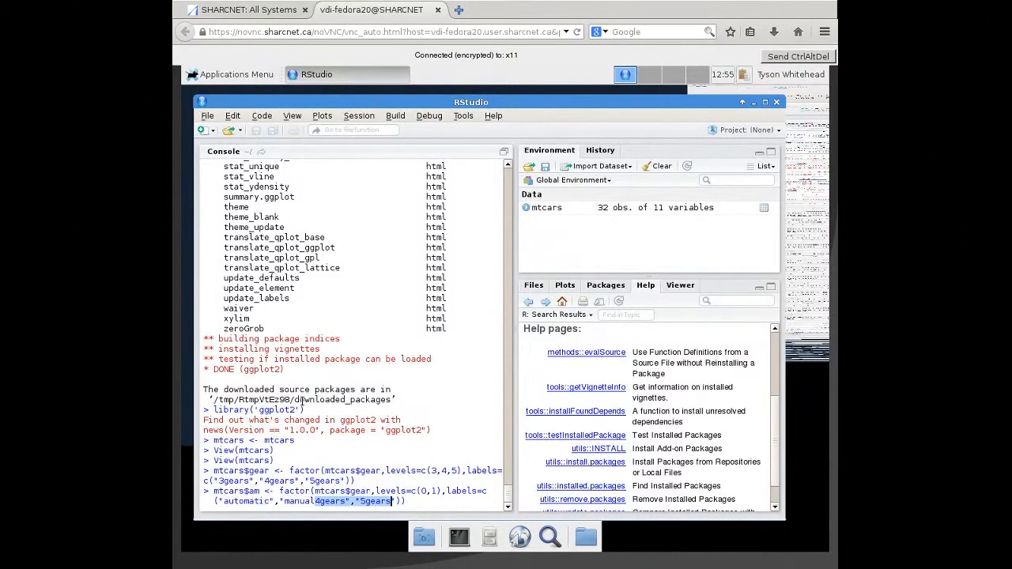
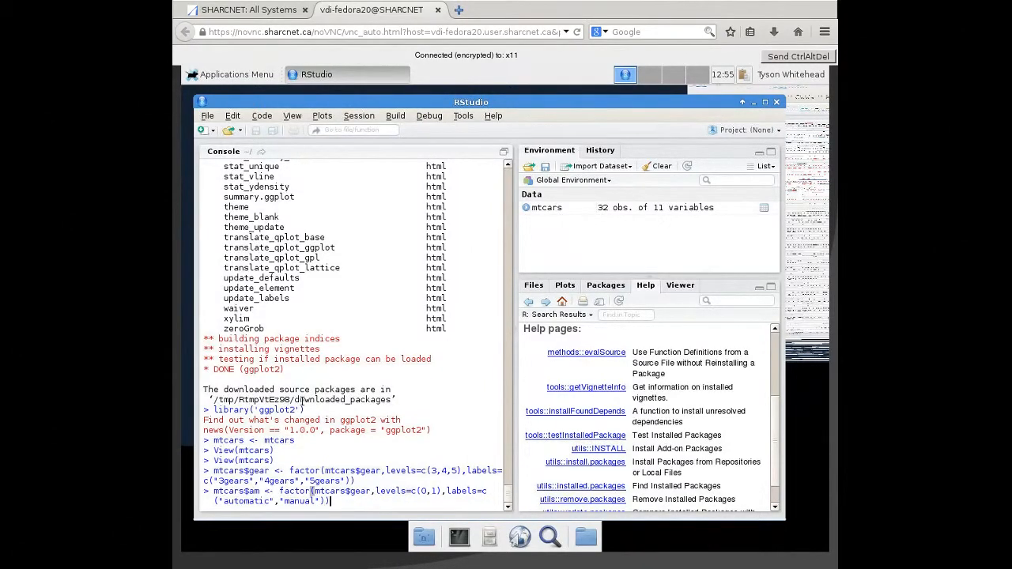
key(Up)
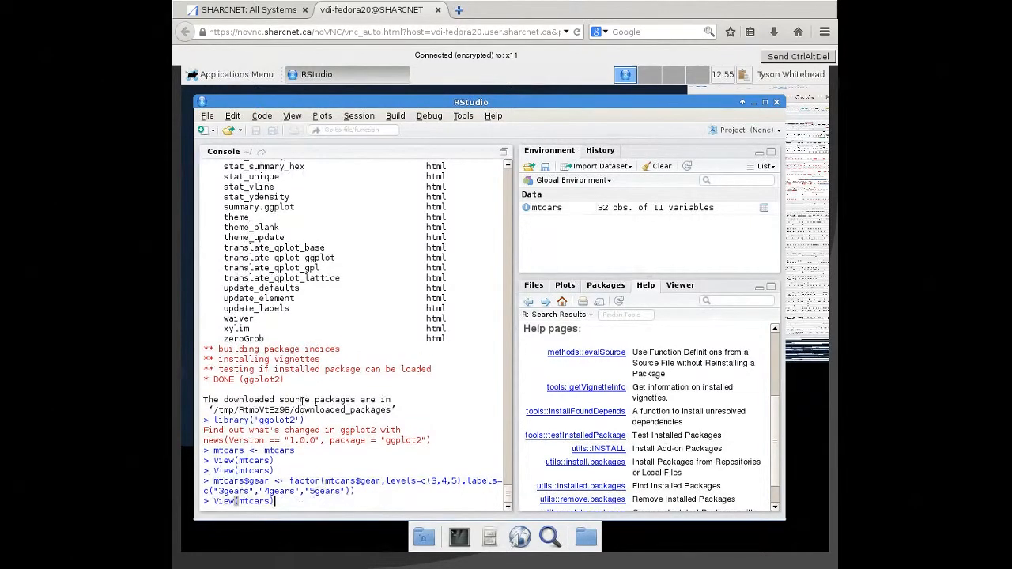
key(Up)
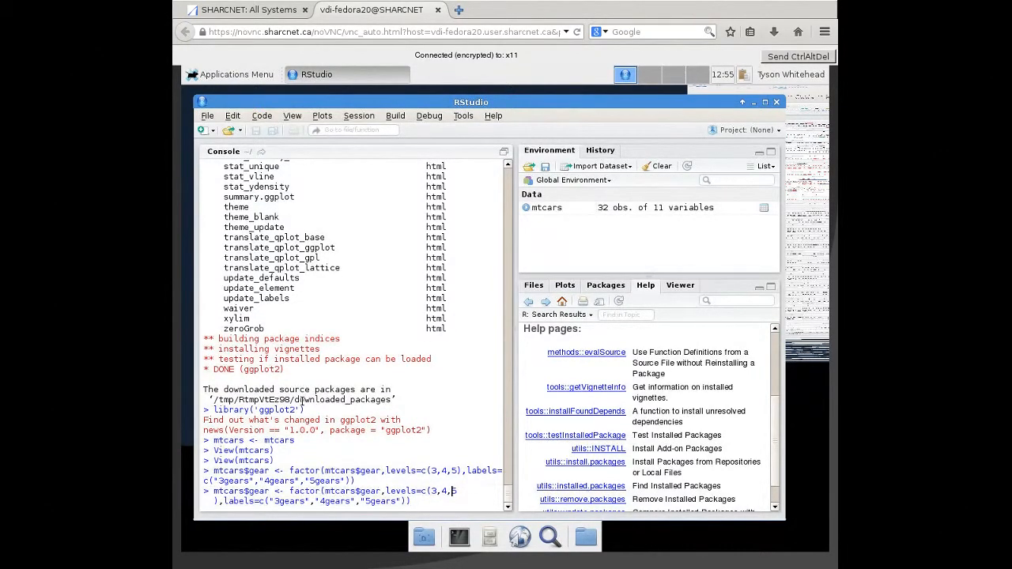
key(Left)
key(Left)
key(Left)
key(Left)
key(Left)
key(Left)
key(Left)
key(Left)
key(Left)
key(Left)
key(Left)
key(Left)
key(Left)
key(Left)
key(BackSpace)
key(BackSpace)
key(BackSpace)
key(BackSpace)
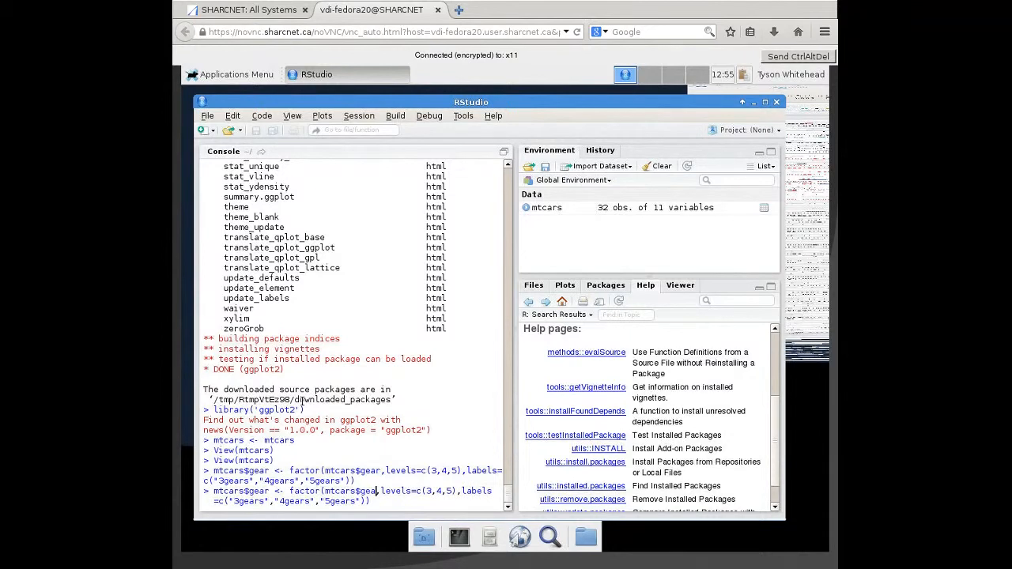
text(am)
key(End)
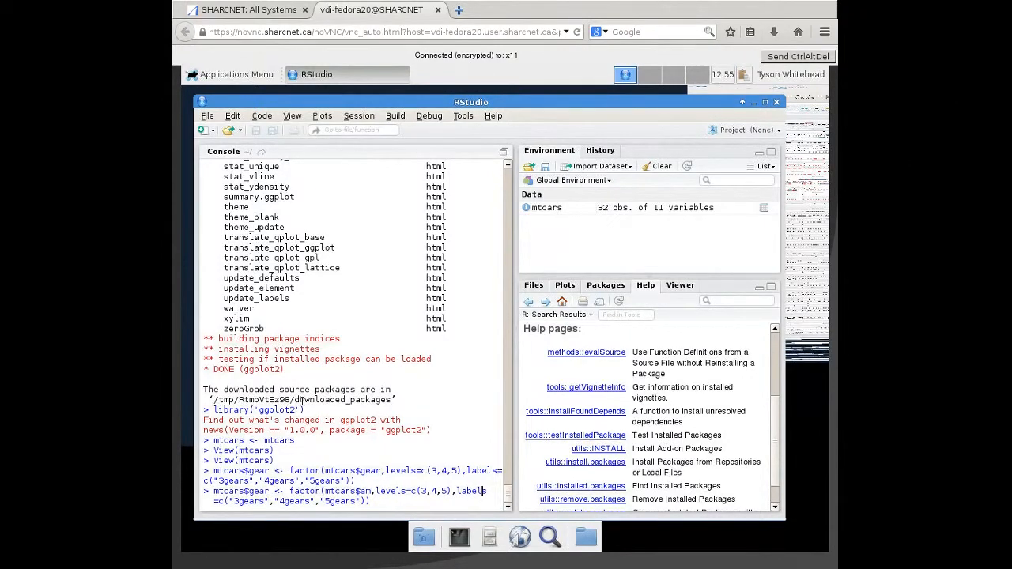
key(Right)
key(Right)
key(Right)
key(Right)
key(Right)
key(Right)
key(Right)
key(Right)
key(Right)
key(Right)
key(Right)
key(Right)
key(Right)
key(Right)
key(Right)
key(Right)
key(Right)
key(Right)
key(Right)
key(Right)
key(Escape)
- Recall the mtcars$gear factor command and change both its assignment target and its source column to mtcars$am
key(Up)
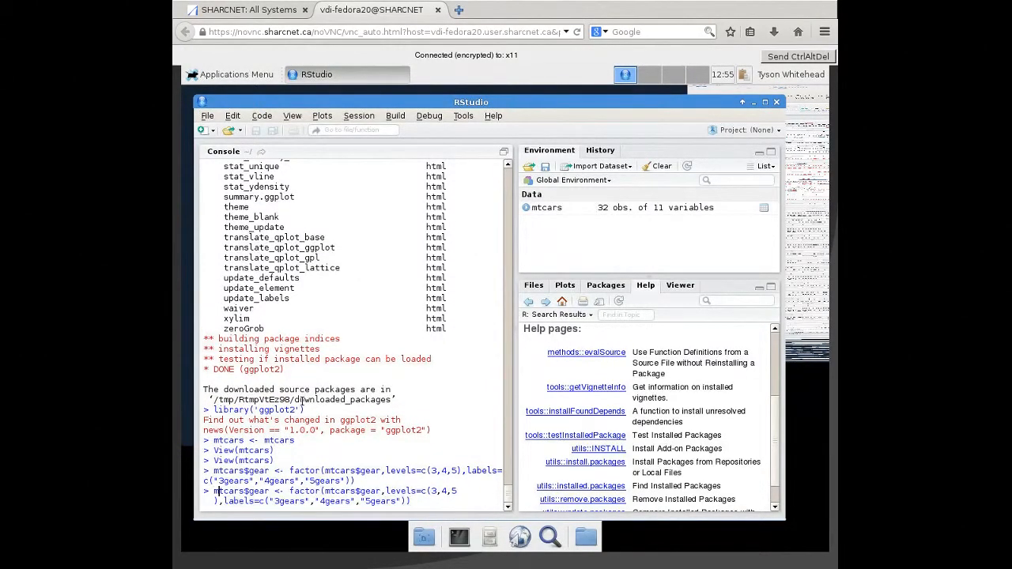
key(Delete)
key(Delete)
key(Delete)
key(Delete)
text(am)
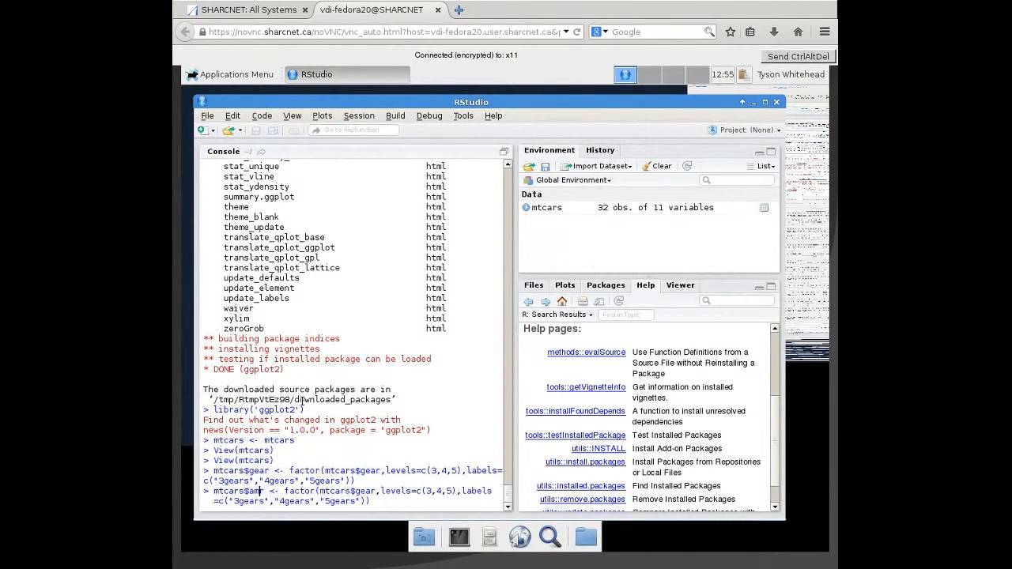
key(Right)
key(Right)
key(Right)
key(Delete)
key(Delete)
key(Delete)
key(Delete)
text(am)
key(Right)
key(Right)
key(Right)
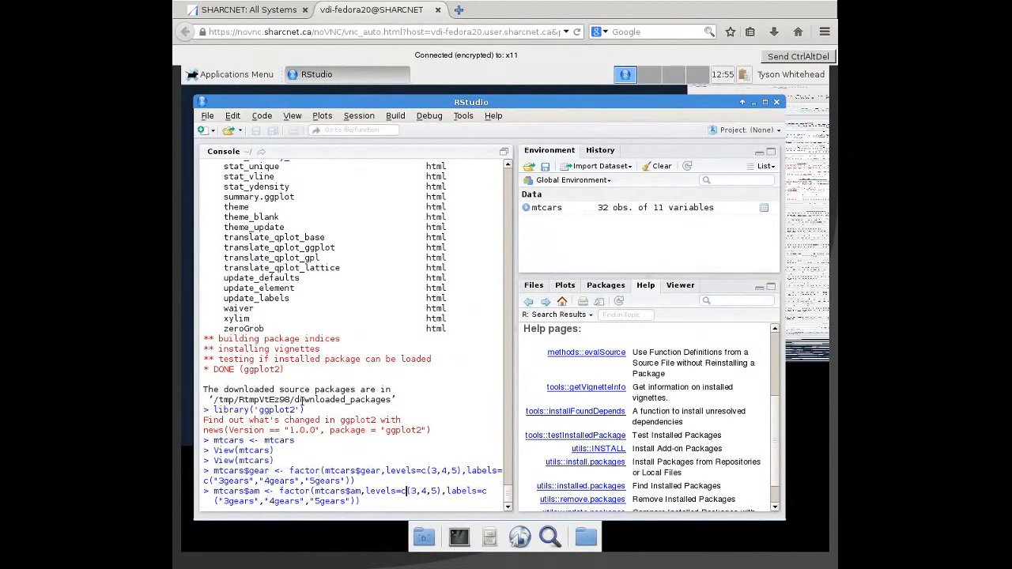
- Replace the levels in the mtcars$am factor command with c(0,1)
key(Right)
key(Delete)
key(Delete)
key(Delete)
key(Delete)
key(Delete)
text(0,1)
- Replace the gear labels in the mtcars$am command with "manual" and "automatic", and run it
key(Right)
key(Right)
key(Right)
key(Right)
text(manual")
text(,"au)
text(tomatic)
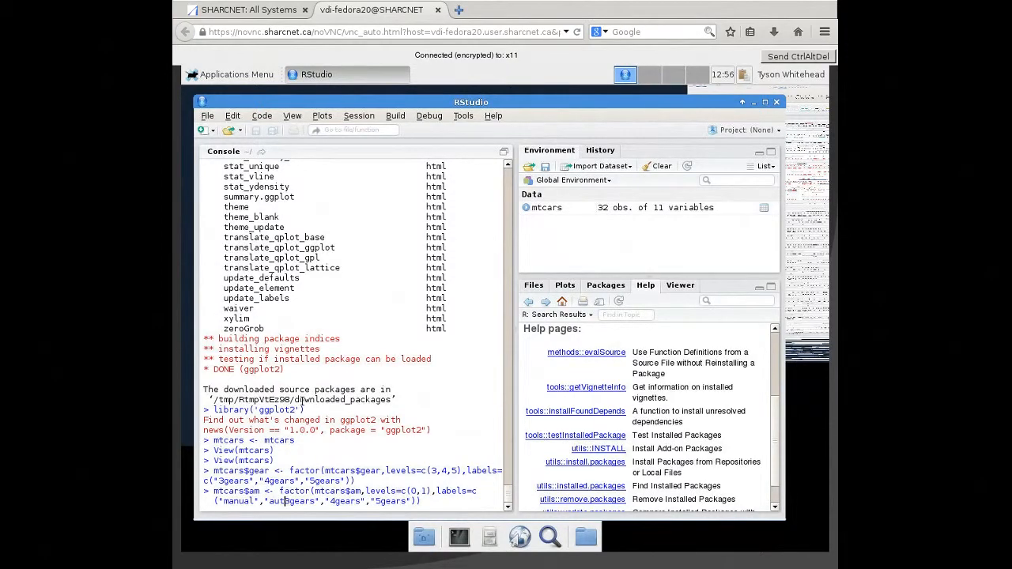
text(")
key(shift+End)
key(shift+Left)
key(shift+Left)
key(BackSpace)
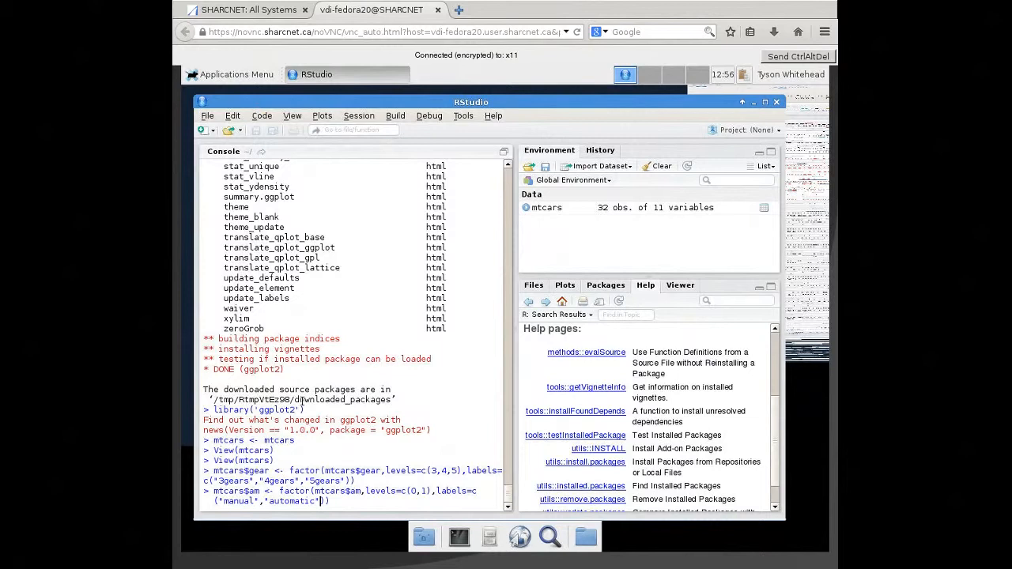
key(End)
key(Return)
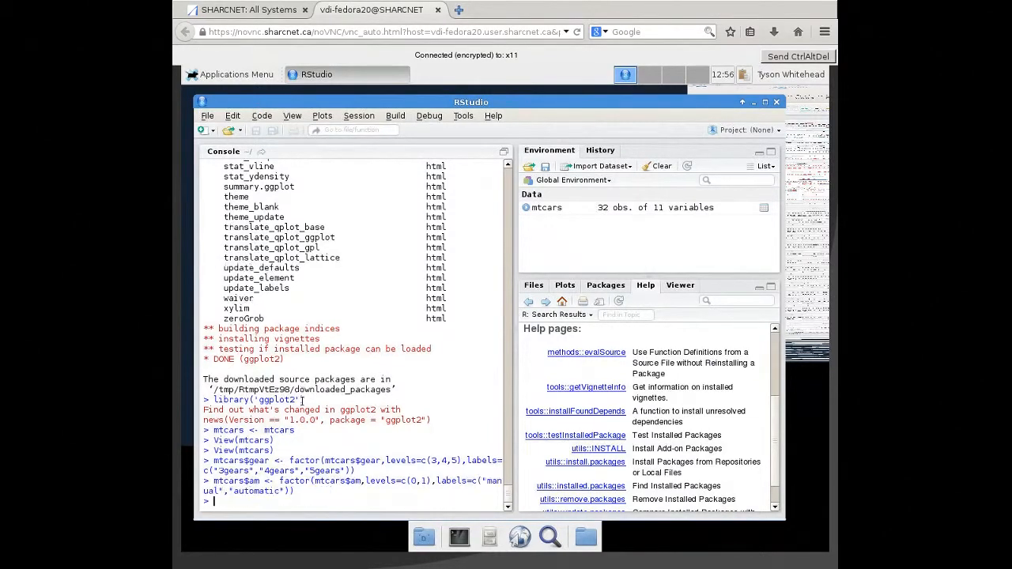
- Write a new factor command that assigns to mtcars$cyl with levels c(4,5,8), without running it
text(mtcars$cyl <- factor(mtcars$cyl,l)
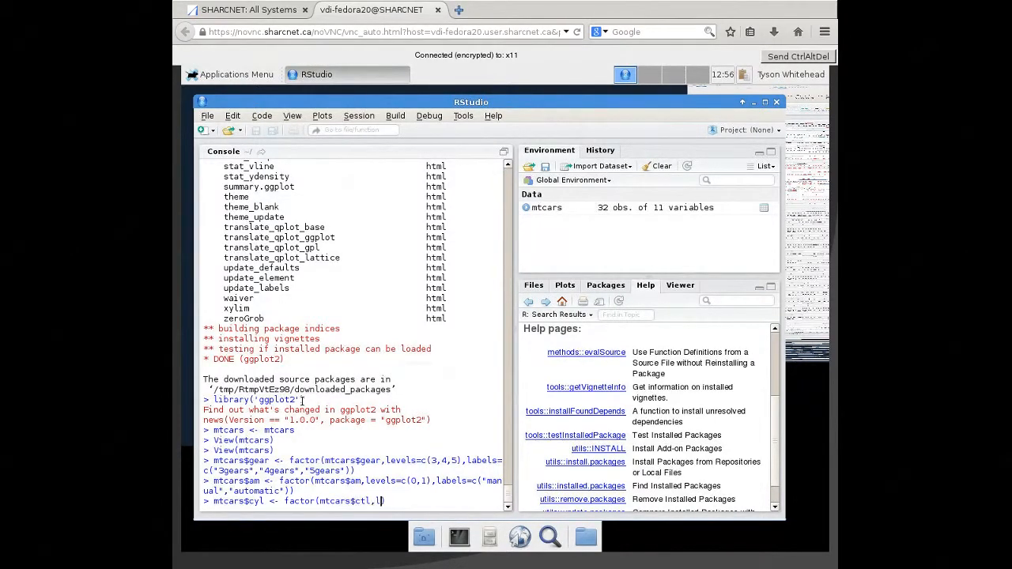
text(evels=c(4,5,8),labels=)
- Add the labels "4cyl", "5cyl" and "8cyl" to the mtcars$cyl factor command
text(c()
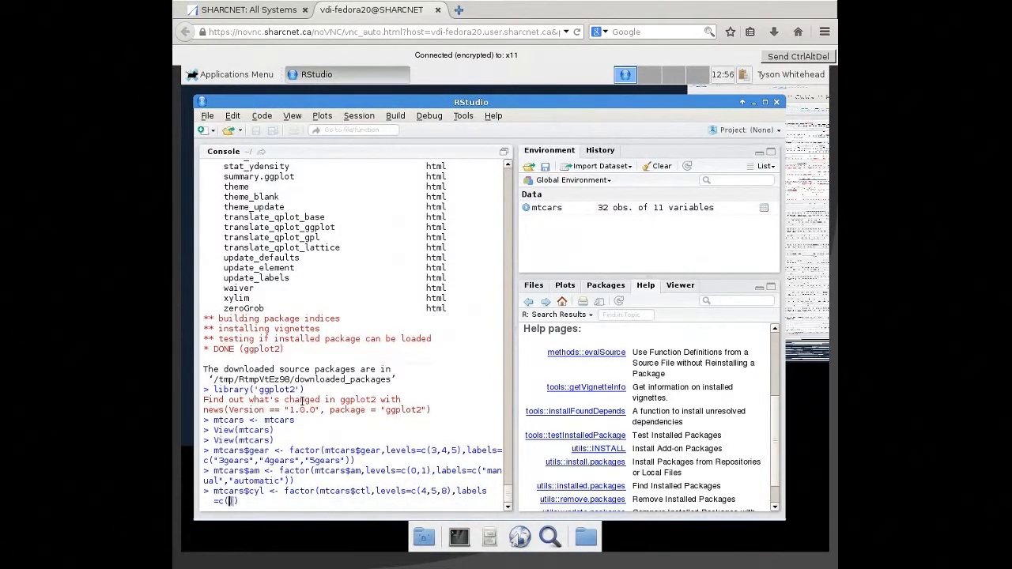
text("4cyl","5cyl","8cyl)
- Correct the source column inside the factor call to mtcars$cyl and run the command
key(End)
key(Left)
key(Left)
key(Left)
key(Left)
key(Left)
key(Left)
key(Left)
key(Left)
key(Left)
key(Left)
key(Left)
key(Left)
key(Left)
key(Left)
key(Left)
key(Left)
key(Left)
key(Left)
key(Left)
key(Left)
key(Left)
key(Left)
key(Left)
key(Left)
key(Left)
key(Left)
key(Left)
key(Left)
key(Left)
key(Left)
key(Left)
key(Left)
key(Left)
key(Left)
key(Left)
text(yl)
key(End)
key(Return)
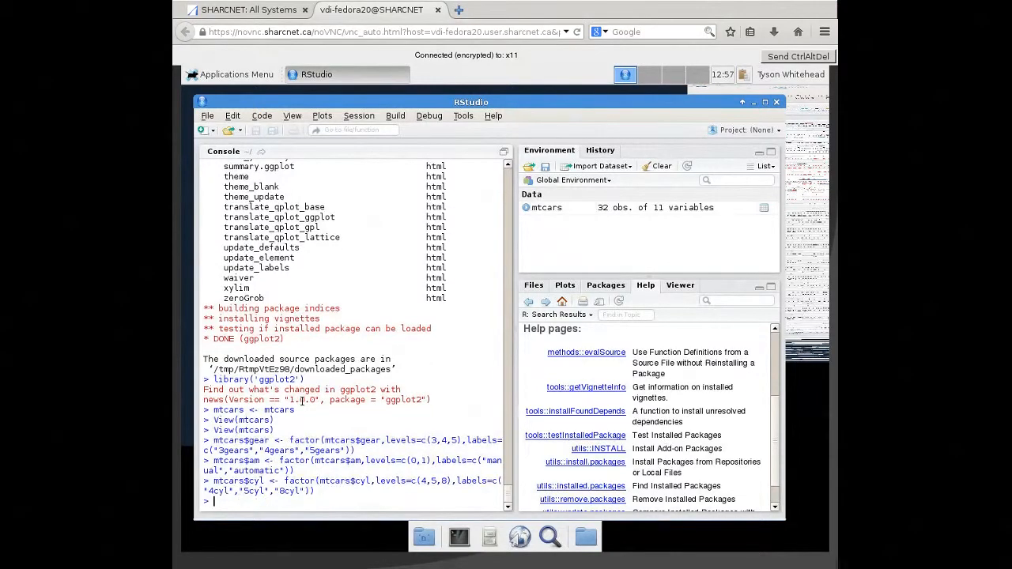
- Start a qplot command for mpg with data=mtcars and geom="density"
text(qplot(mpg,data=mtcars,geom)
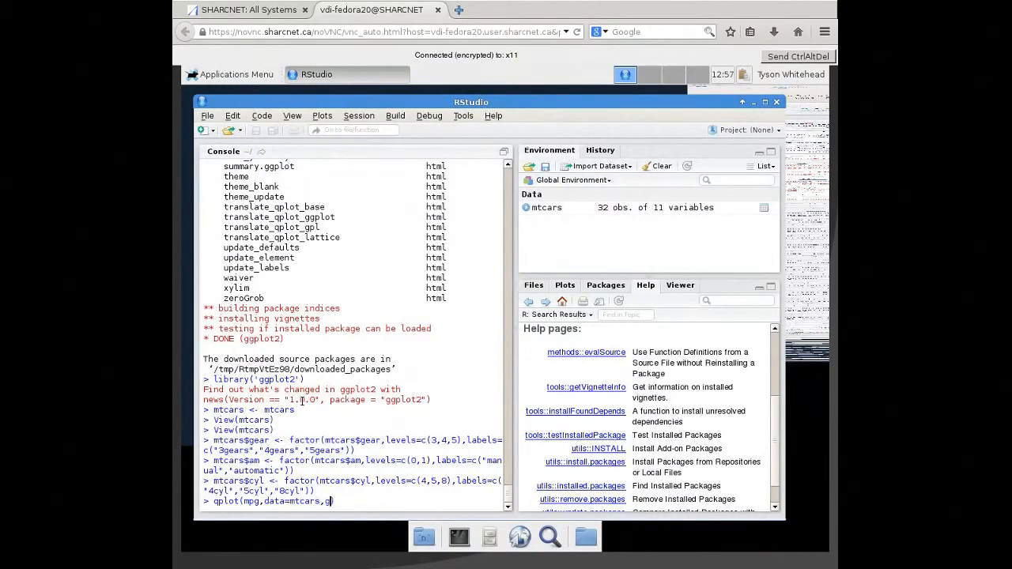
text(="densuyt)
key(BackSpace)
key(BackSpace)
key(BackSpace)
text(ity",fill=gear,alpha=I)
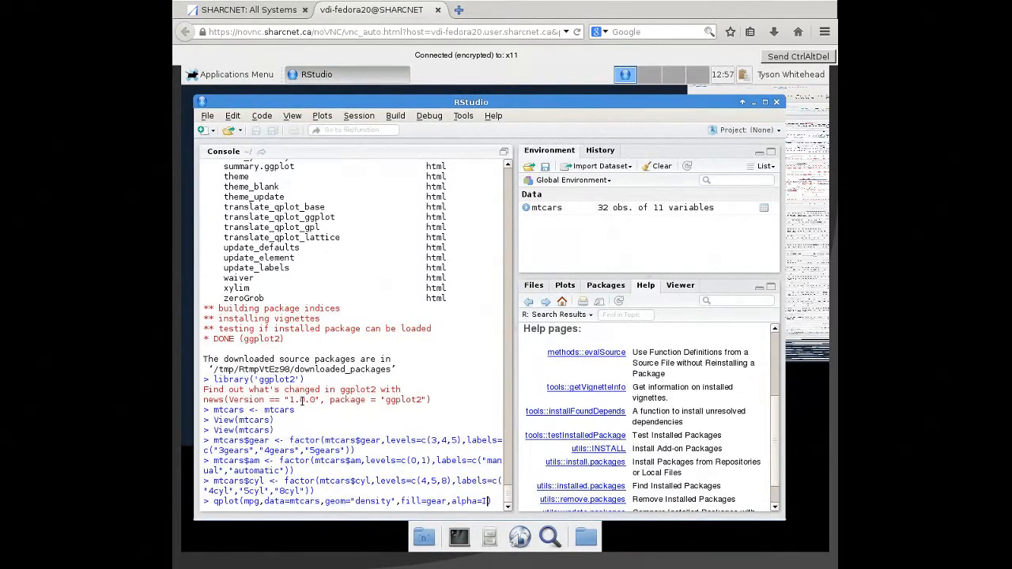
text((0.5)
text())
text(,main)
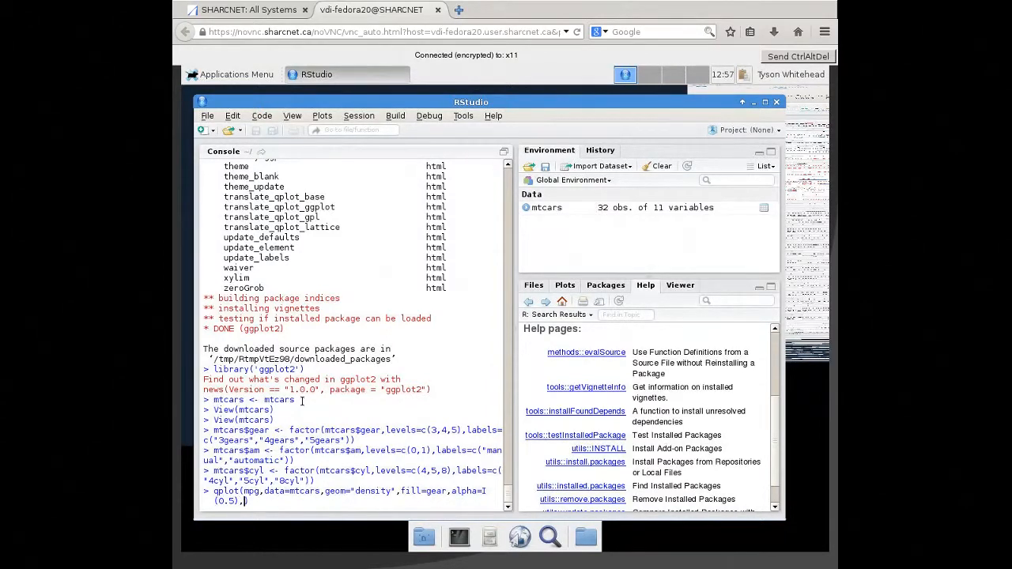
text(=")
text(Distribution of Ga)
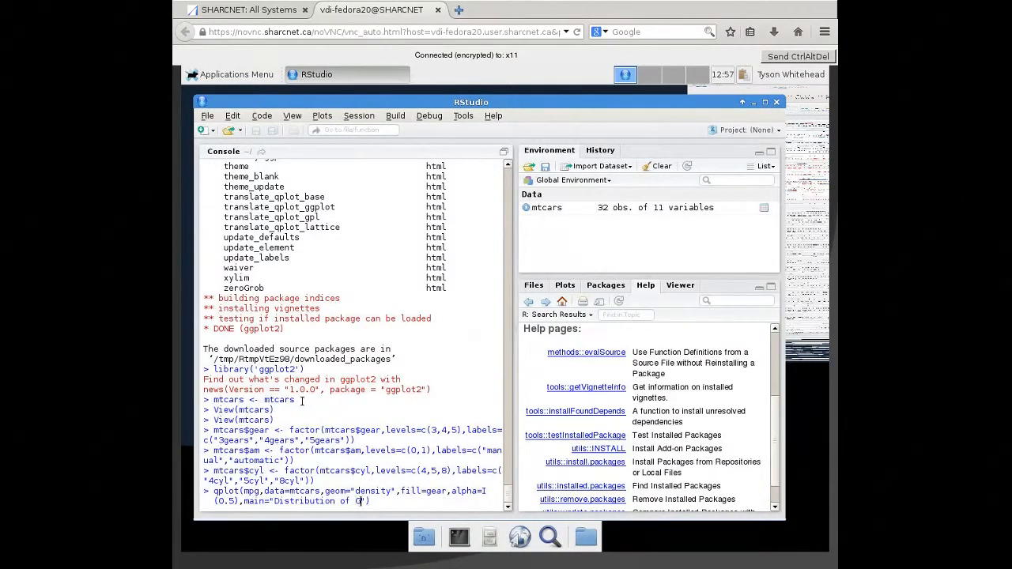
text(s Milage)
- Give the density plot the main title "Distribution of Gas Milage"
key(Right)
- Label the density plot's axes xlab="Miles per Gallon" and ylab="Density", and run the qplot command
text(,xlab=")
text(Miles pe)
text(r Gallon)
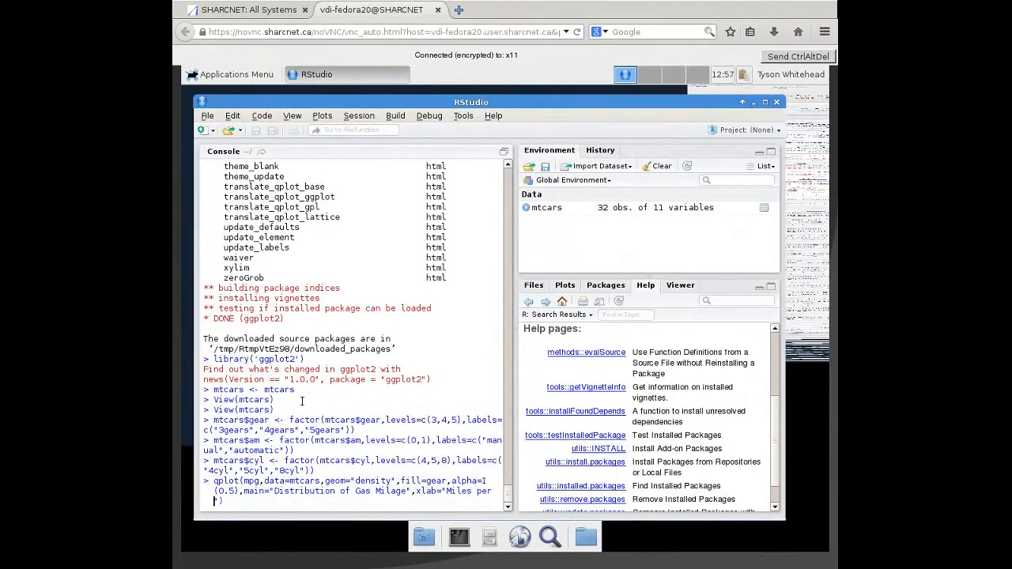
text(",ylab="Density)
key(Return)
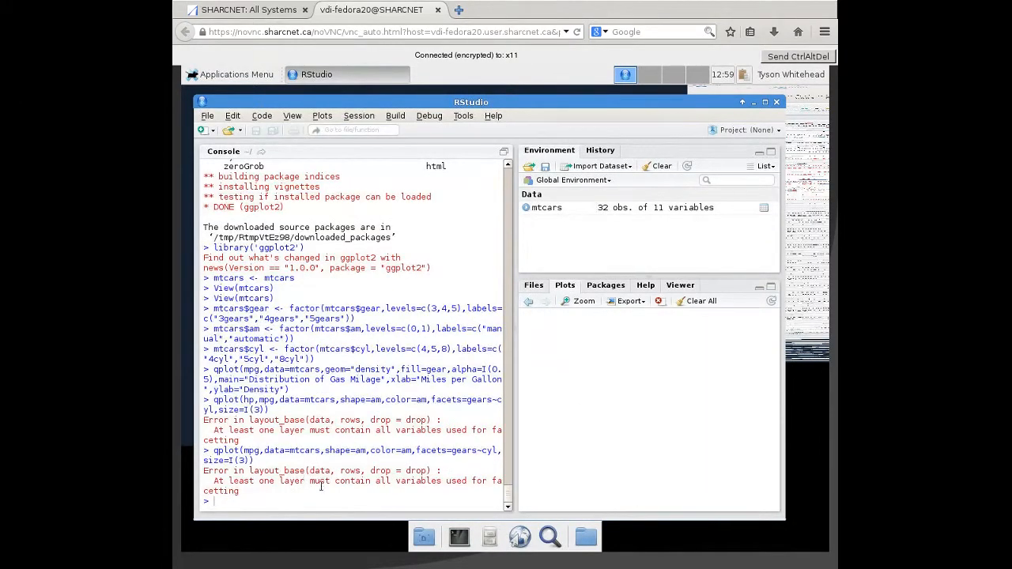
- Start a qplot command of wt against mpg with data=mtcars and geom=c("point","smooth")
text(qplot(wt,mpg,data=mtcars,)
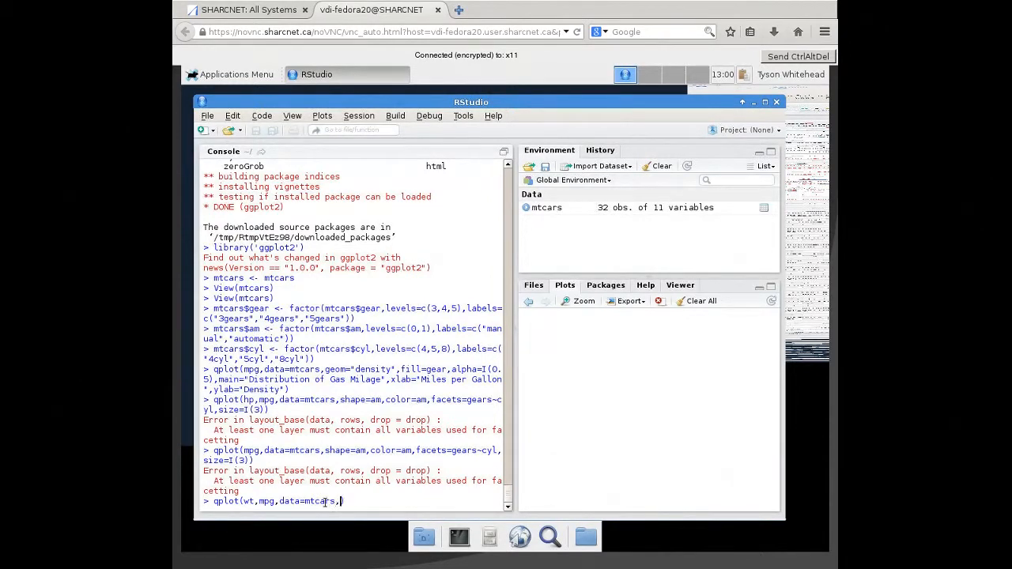
text(geom=c("point",'smooth)
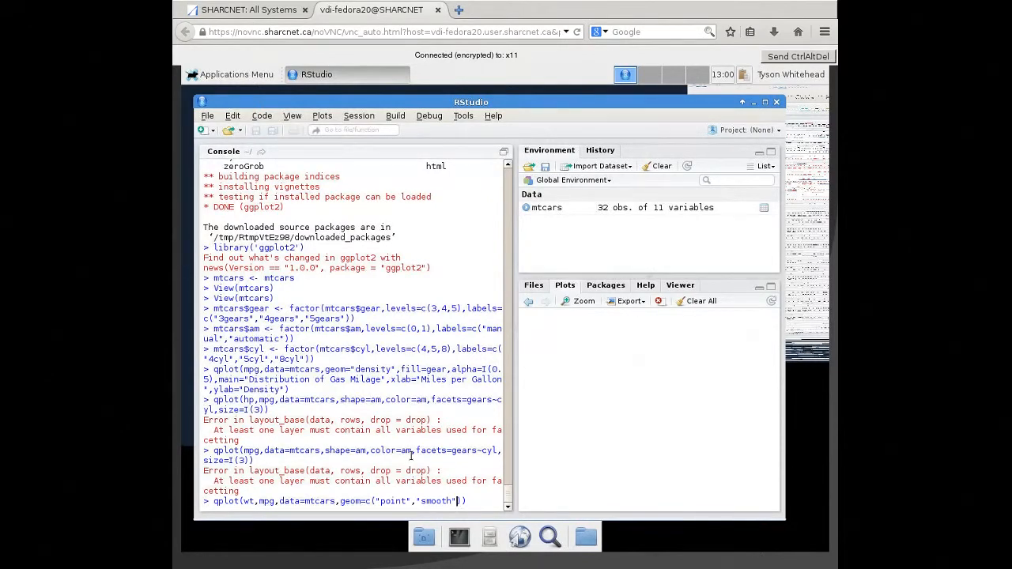
- Add the smoothing options method="lm" and formula=y~x to the wt and mpg qplot command
text(,method=")
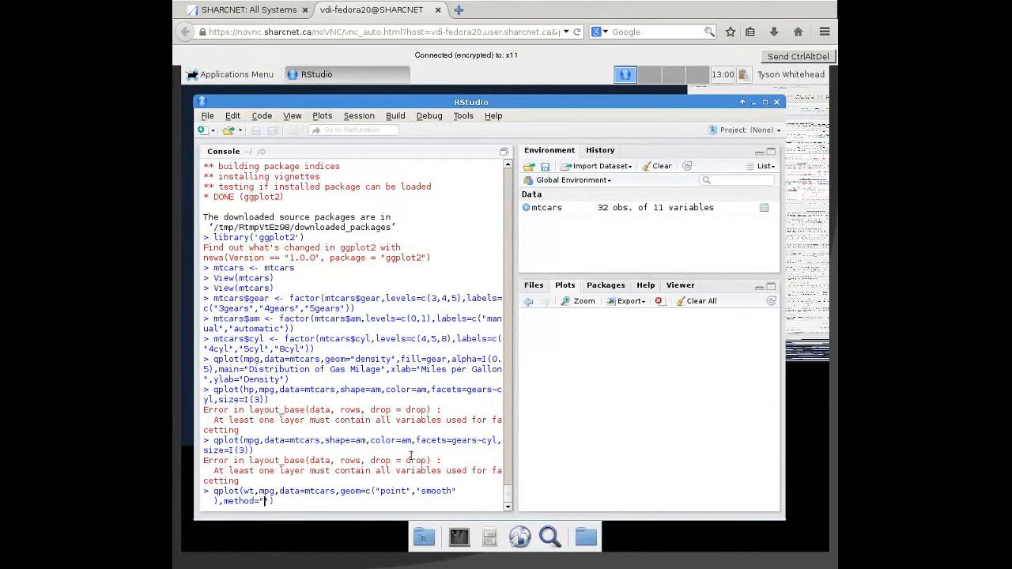
text(lm",formular=y~x)
key(Left)
key(Left)
key(Left)
key(Left)
key(Left)
key(BackSpace)
- Color the wt and mpg plot by cylinder with color=cyl and run the command
key(End)
key(Left)
text(,color=cy)
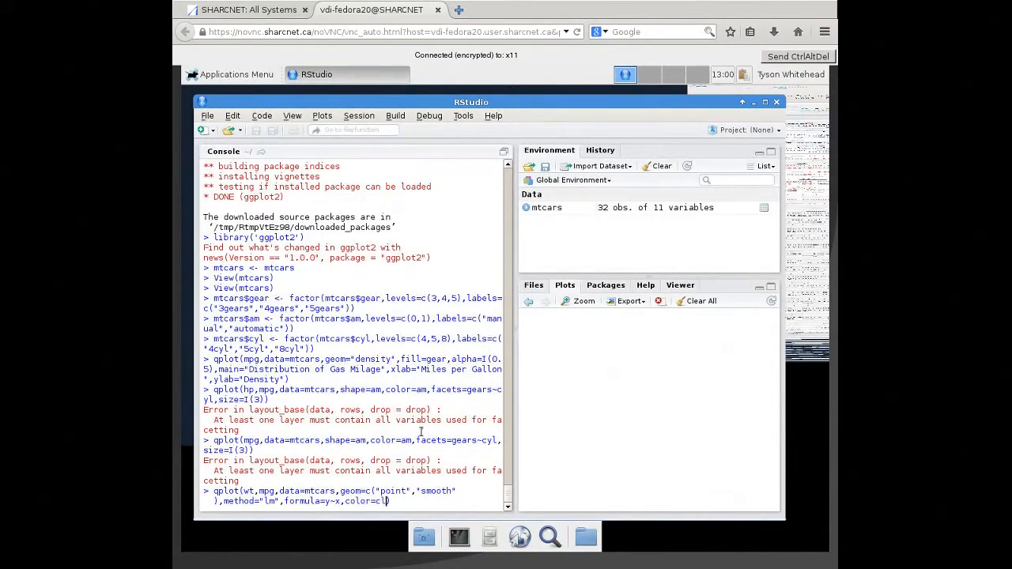
text(l)
key(Right)
key(Return)
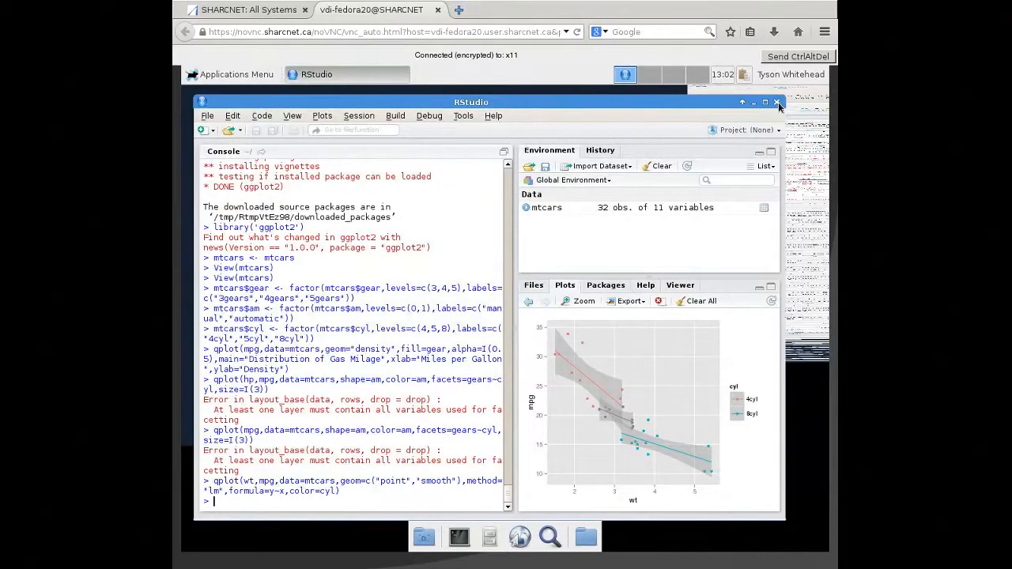
- Quit RStudio without saving the workspace image
drag(743, 101, 744, 117)
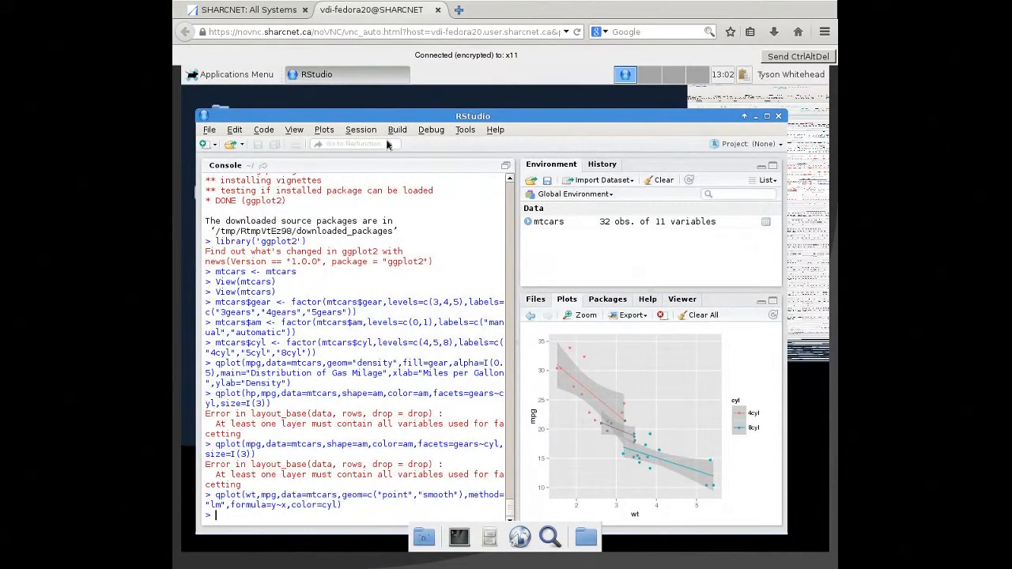
click(208, 130)
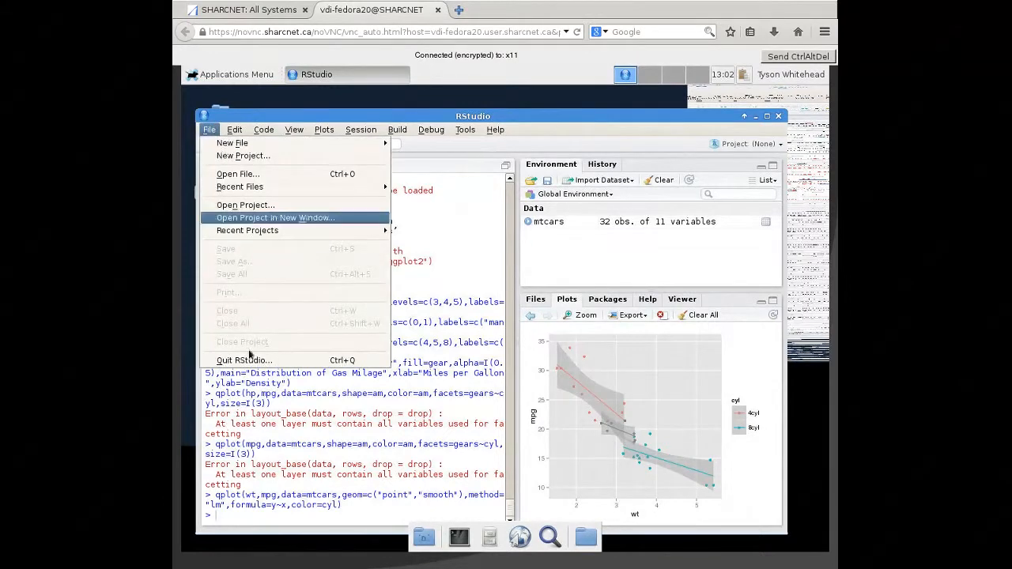
click(248, 361)
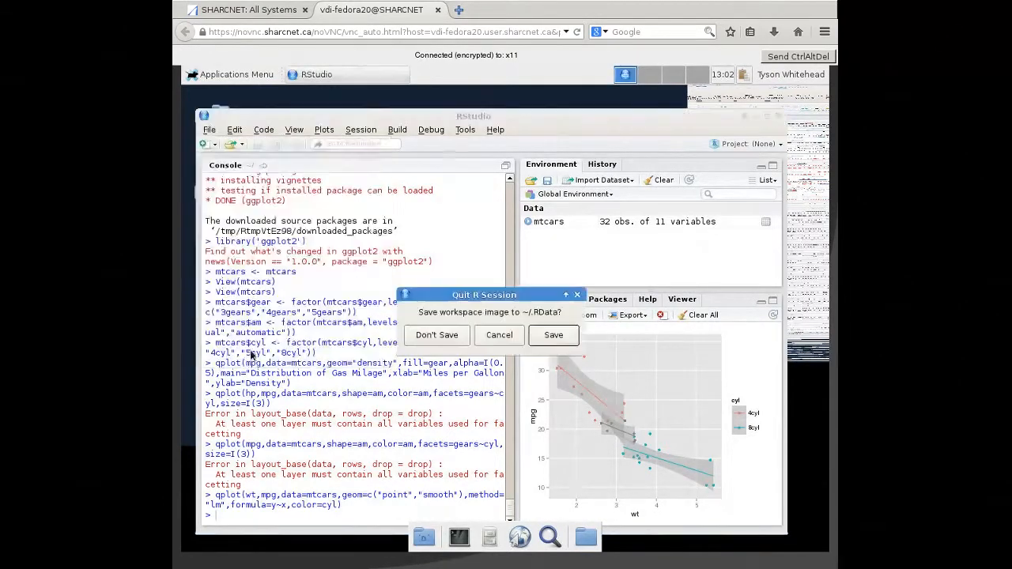
click(450, 336)
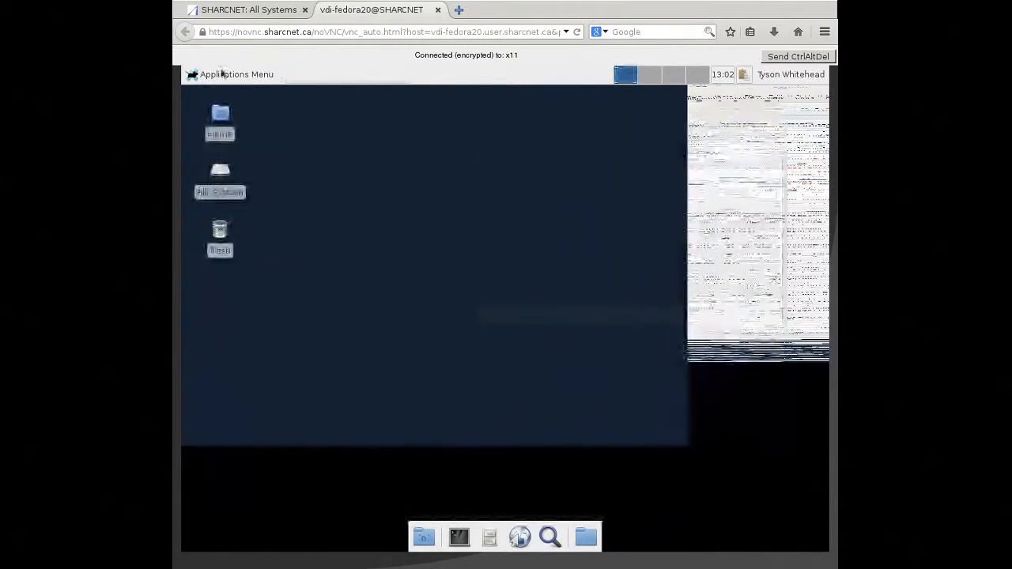
- Launch ParaView Viewer from the graphics applications, then reposition and enlarge its window on the desktop
click(231, 75)
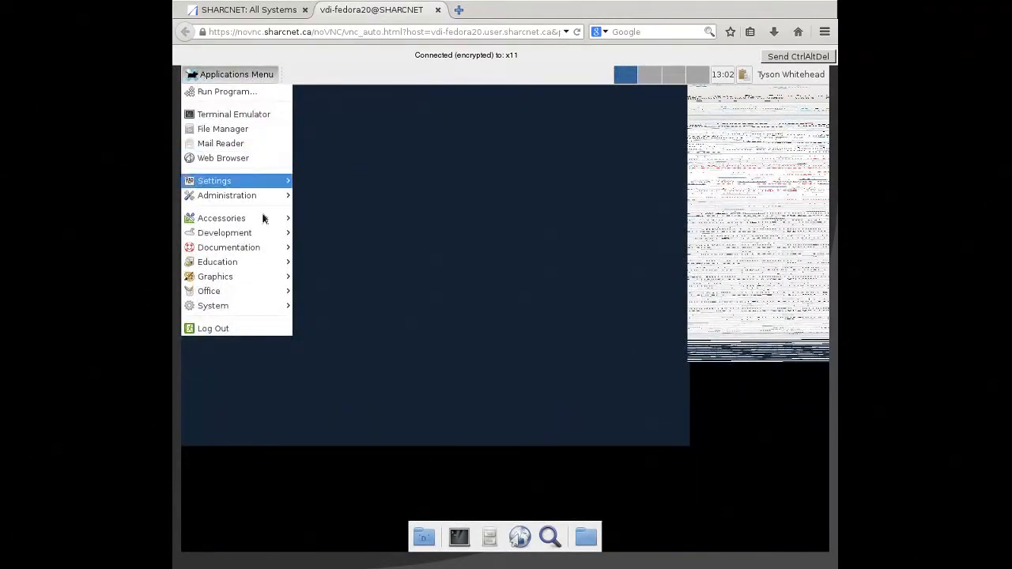
mouse_move(265, 246)
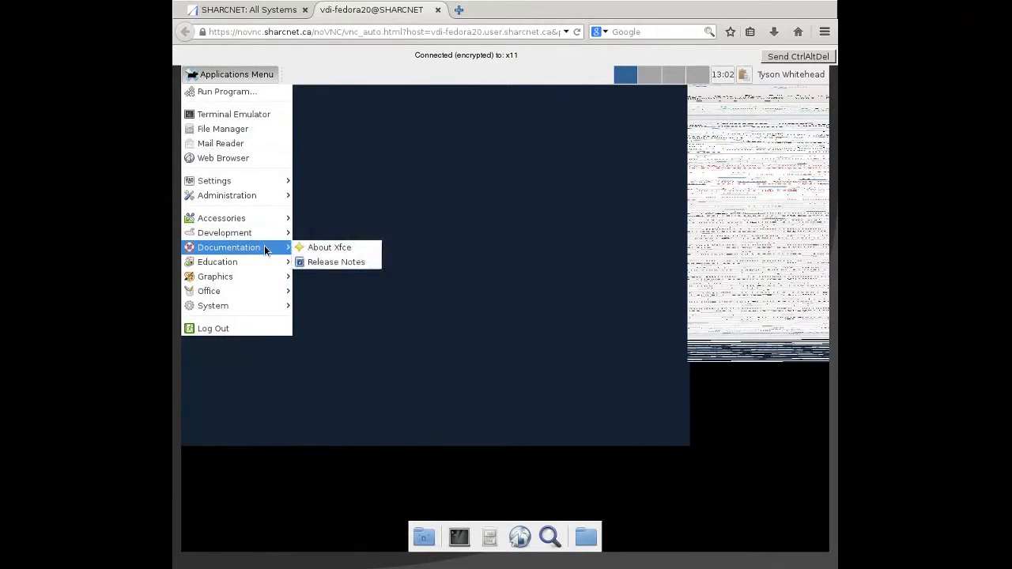
mouse_move(269, 268)
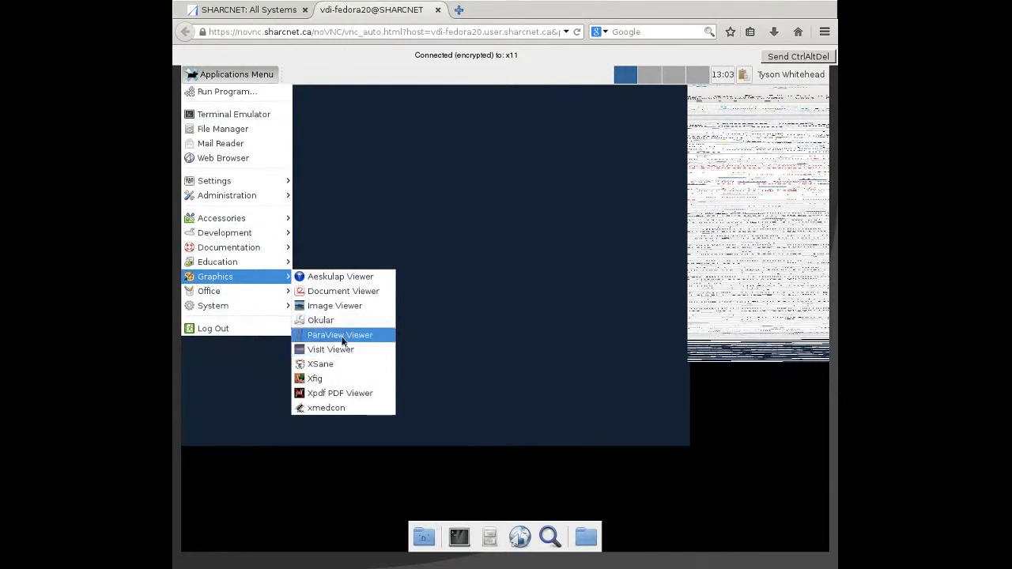
click(341, 336)
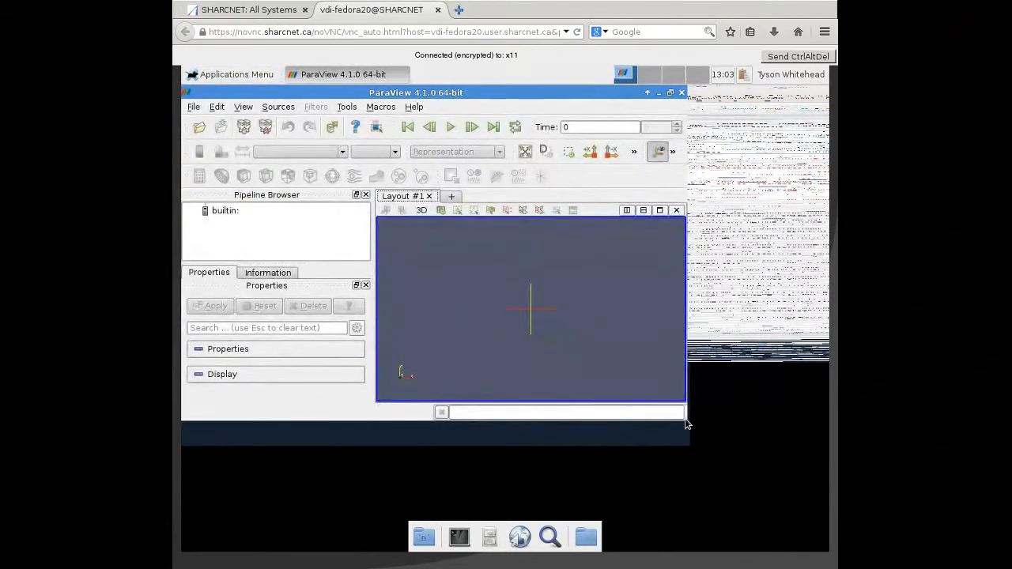
drag(501, 95, 626, 188)
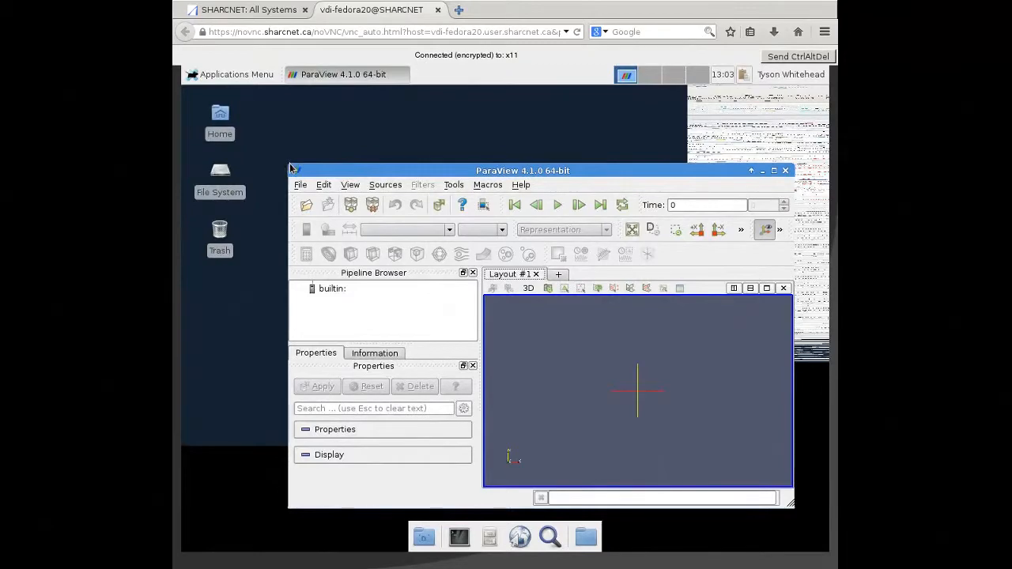
drag(292, 171, 201, 103)
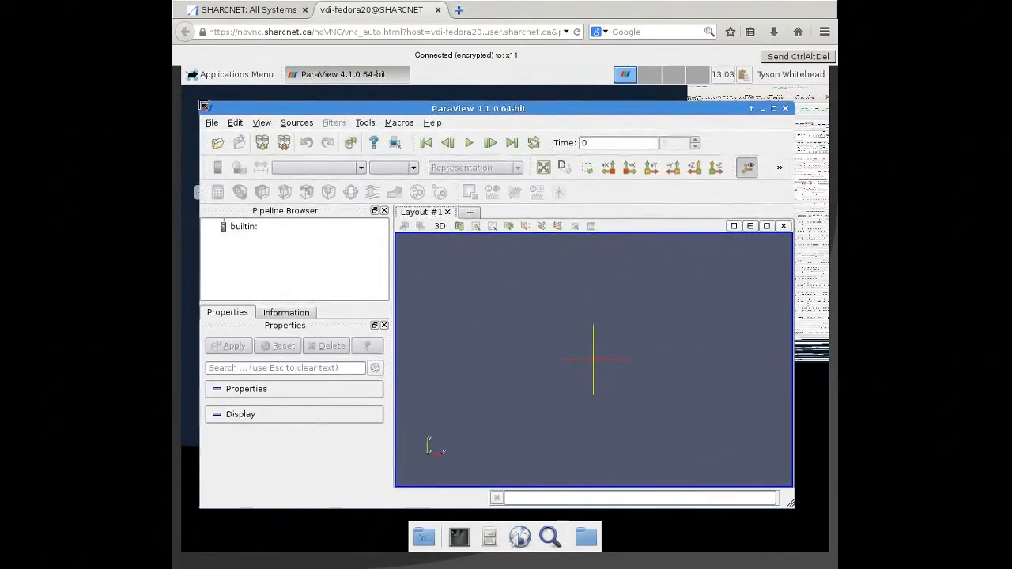
- Open the file can.ex2 from the PV folder in the home directory
click(210, 121)
click(214, 140)
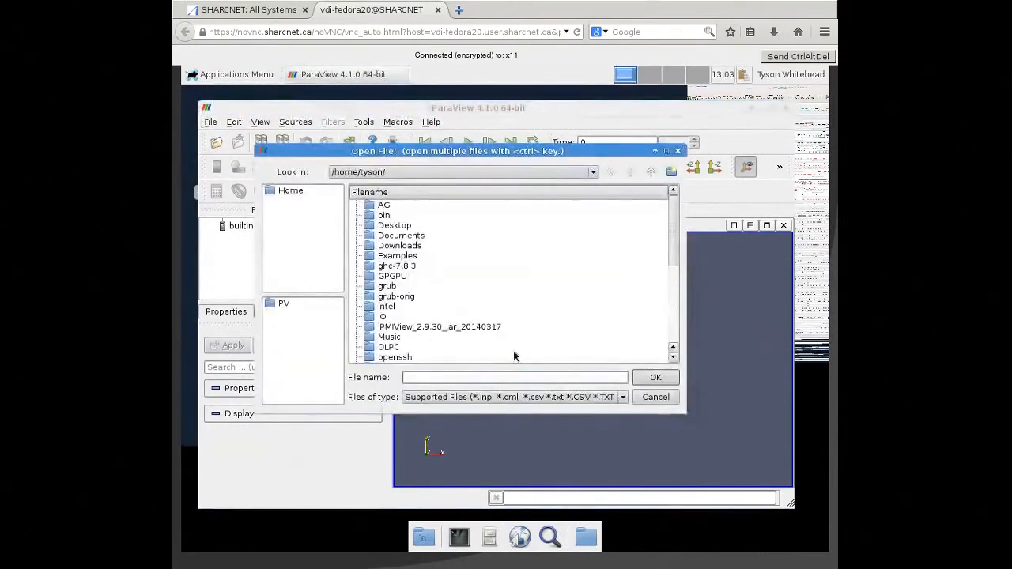
scroll(522, 345, down, 5)
click(575, 399)
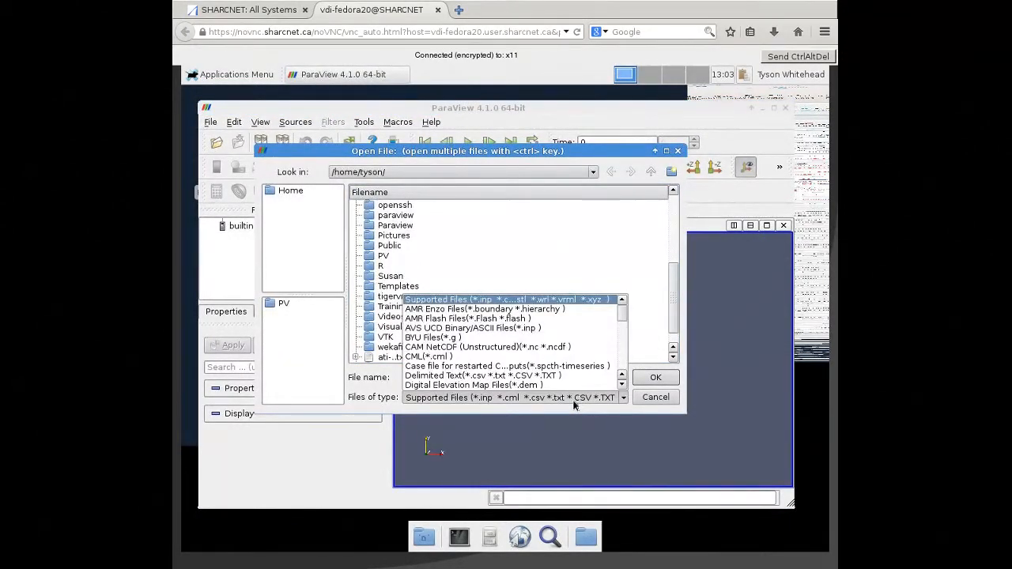
click(574, 404)
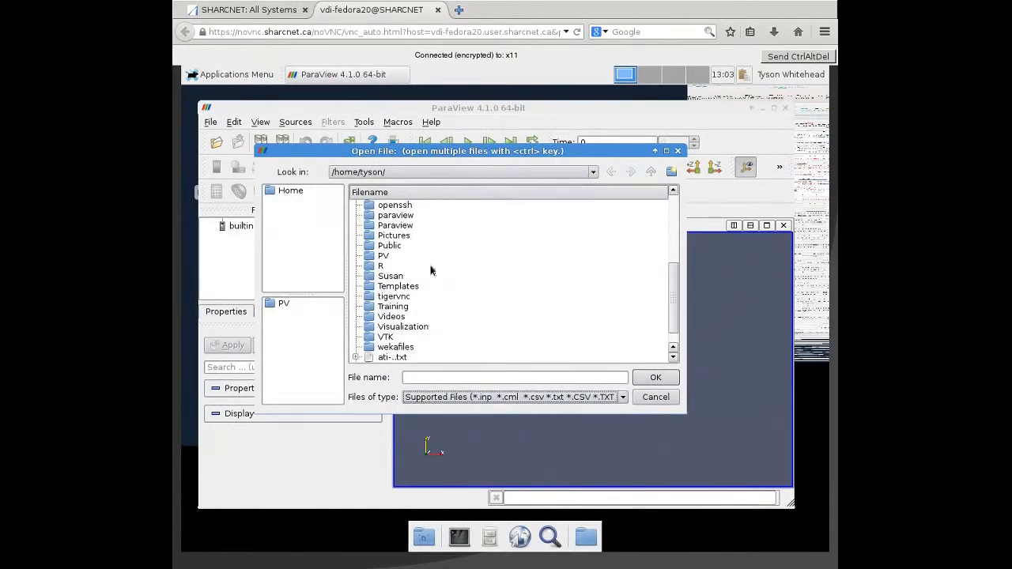
scroll(430, 270, up, 5)
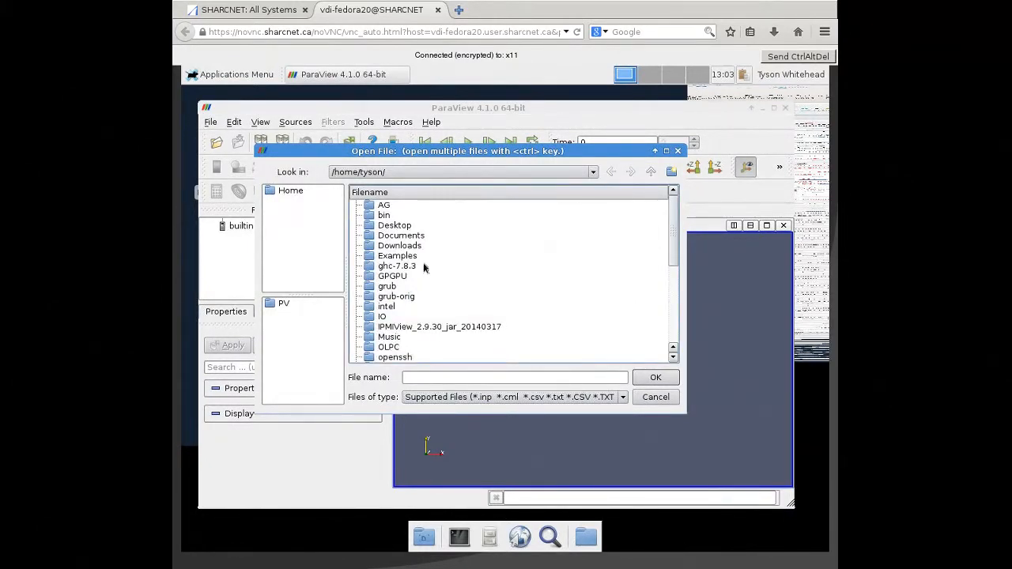
scroll(404, 281, down, 3)
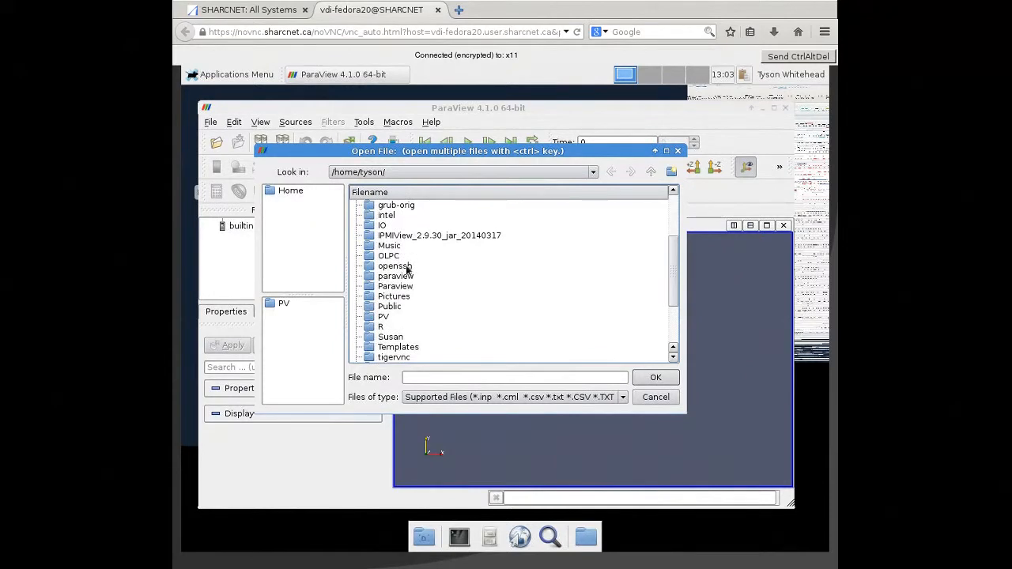
double_click(383, 317)
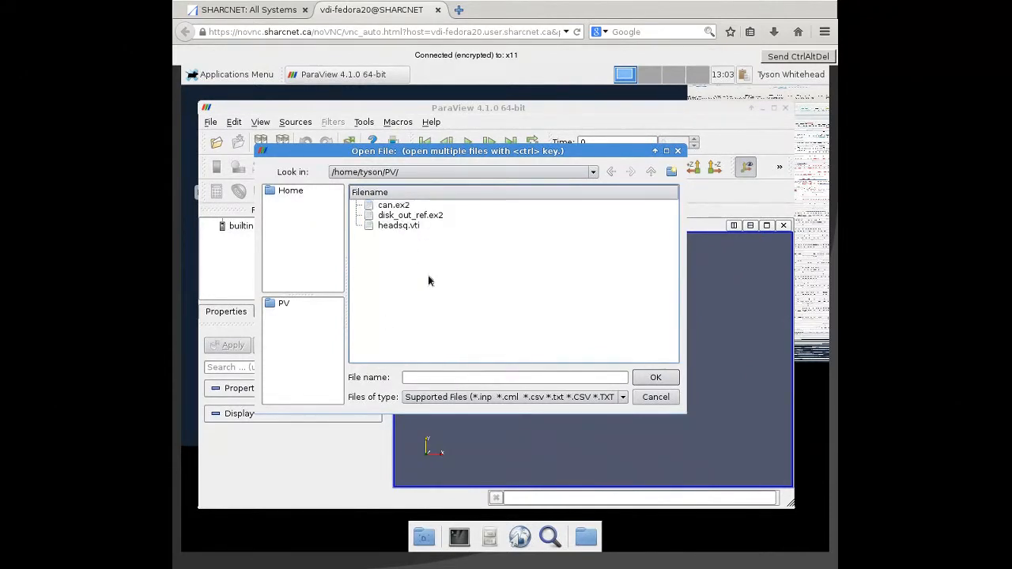
click(403, 207)
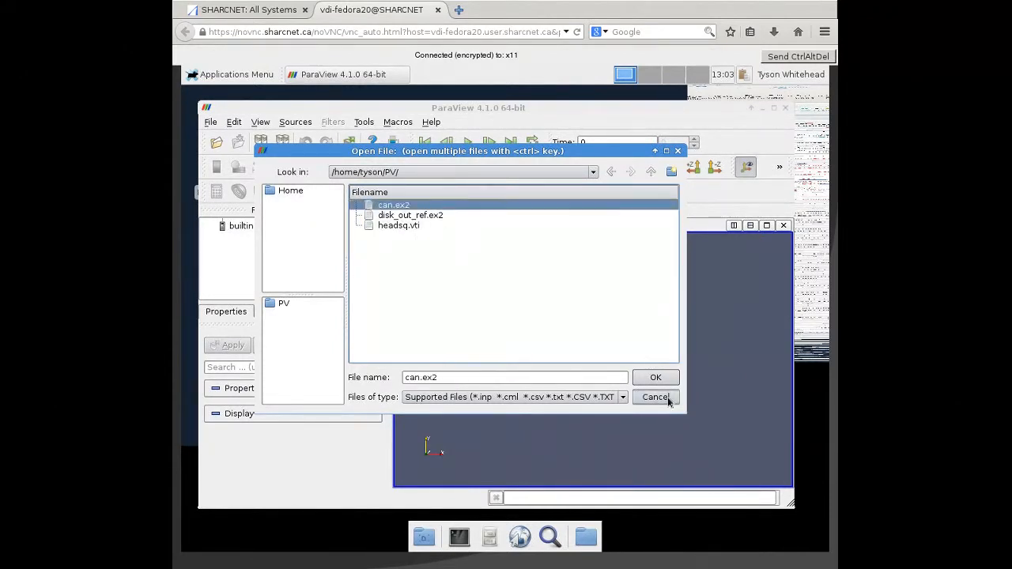
click(656, 378)
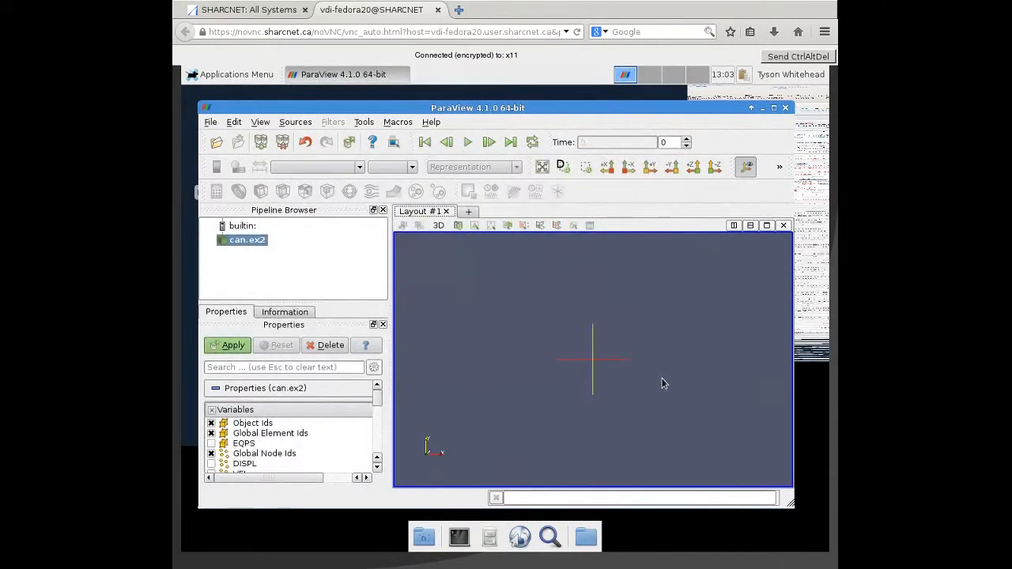
- Load can.ex2 with all of its variables enabled and inspect the can model from several angles
click(211, 409)
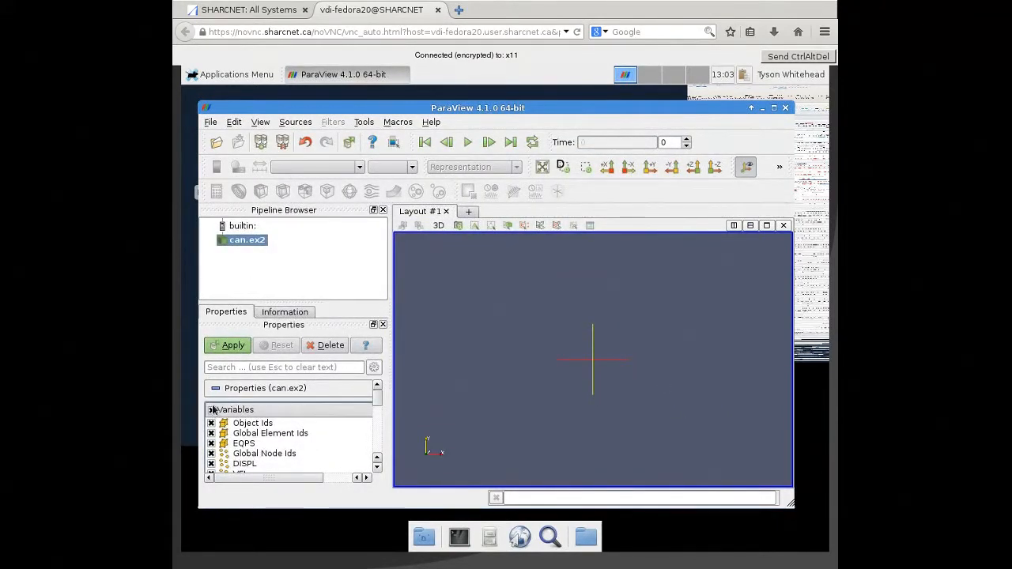
click(233, 345)
drag(574, 366, 647, 365)
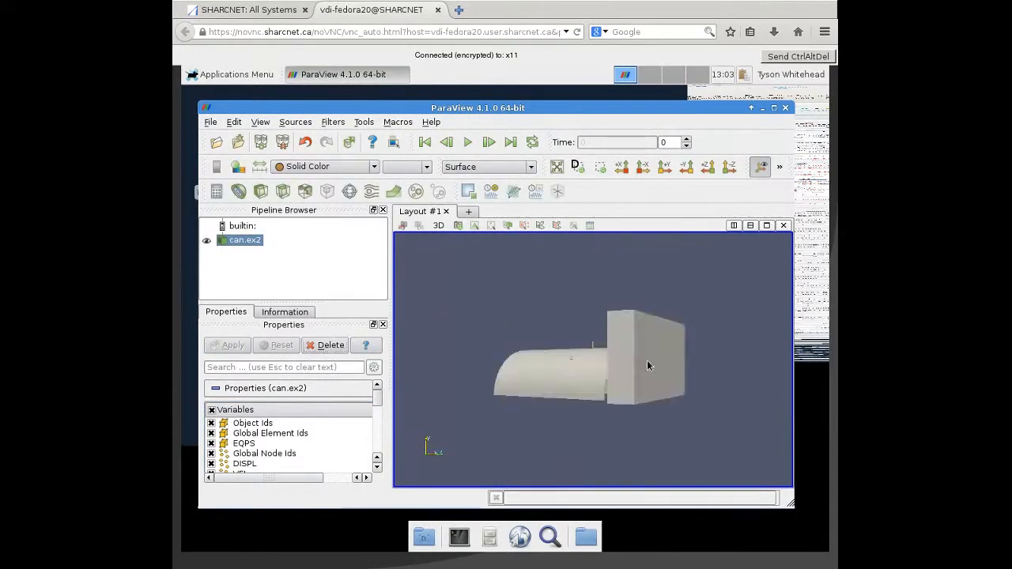
drag(644, 321, 542, 308)
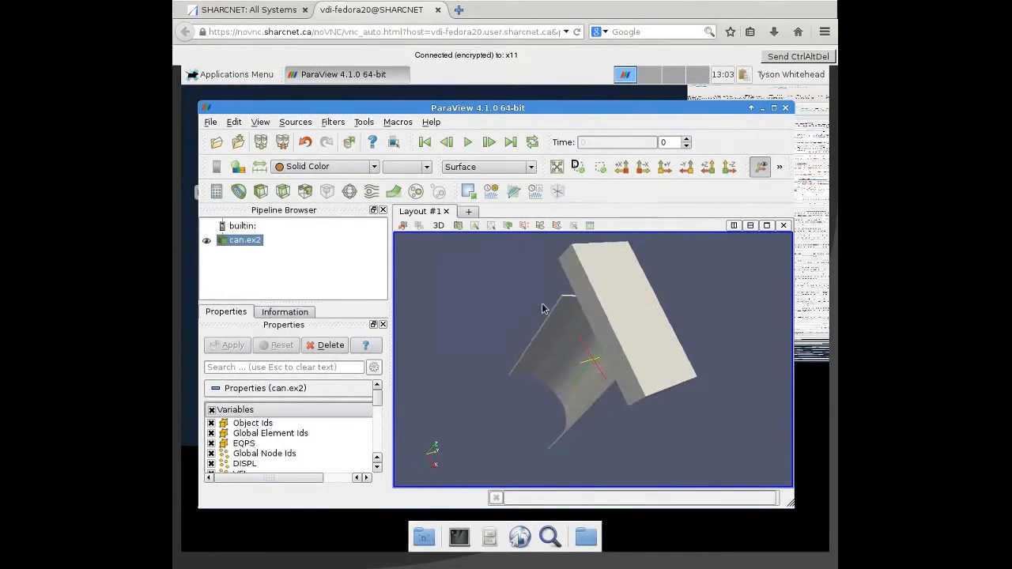
drag(677, 354, 659, 315)
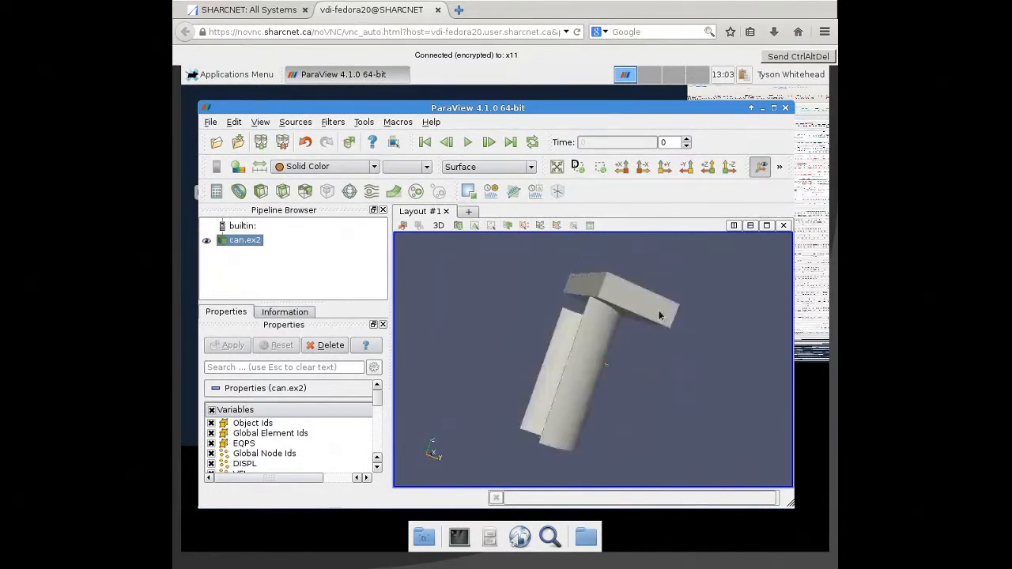
drag(550, 425, 594, 393)
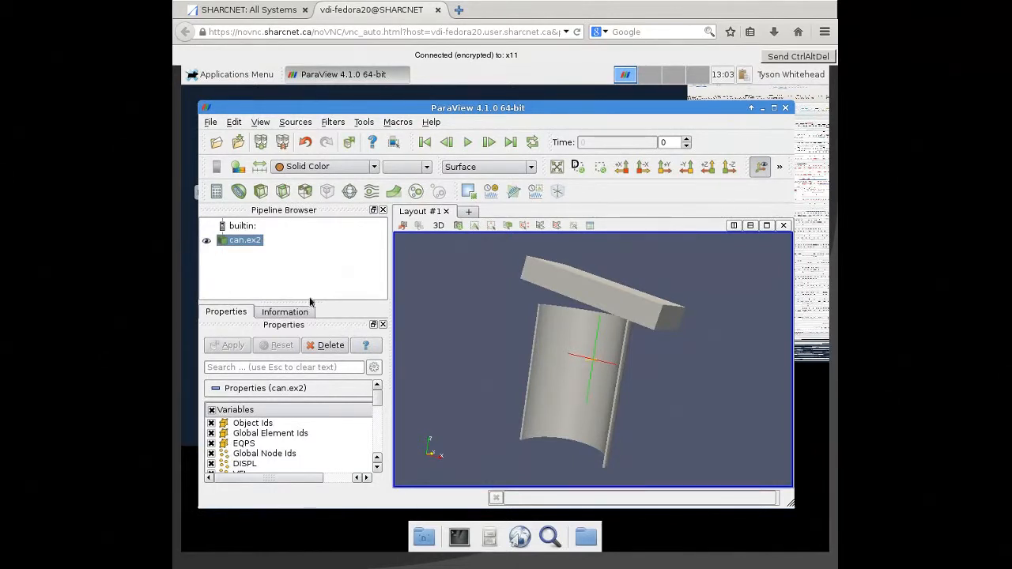
- Color the can model by EQPS and show its color legend in the 3D view
click(309, 170)
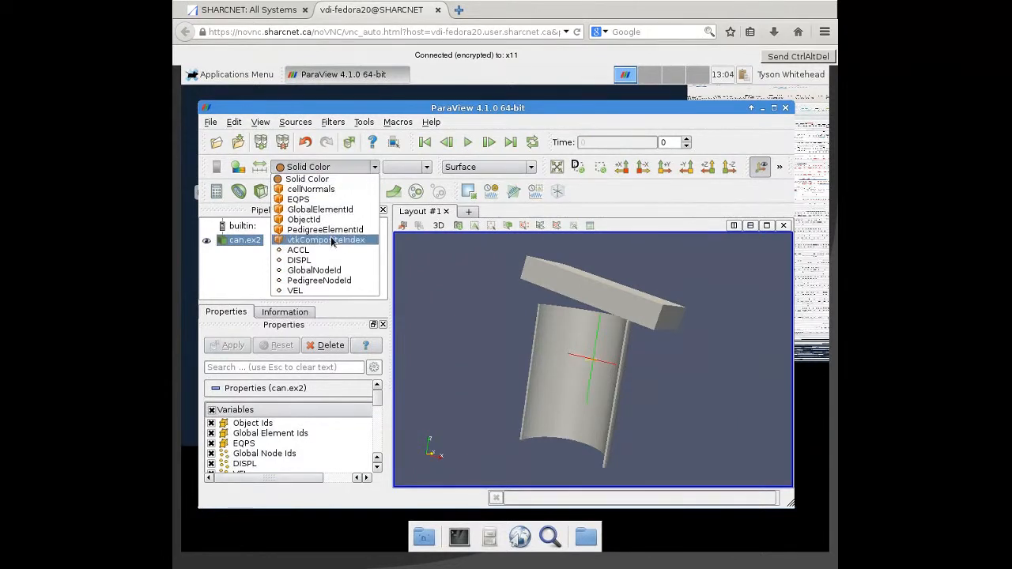
click(335, 196)
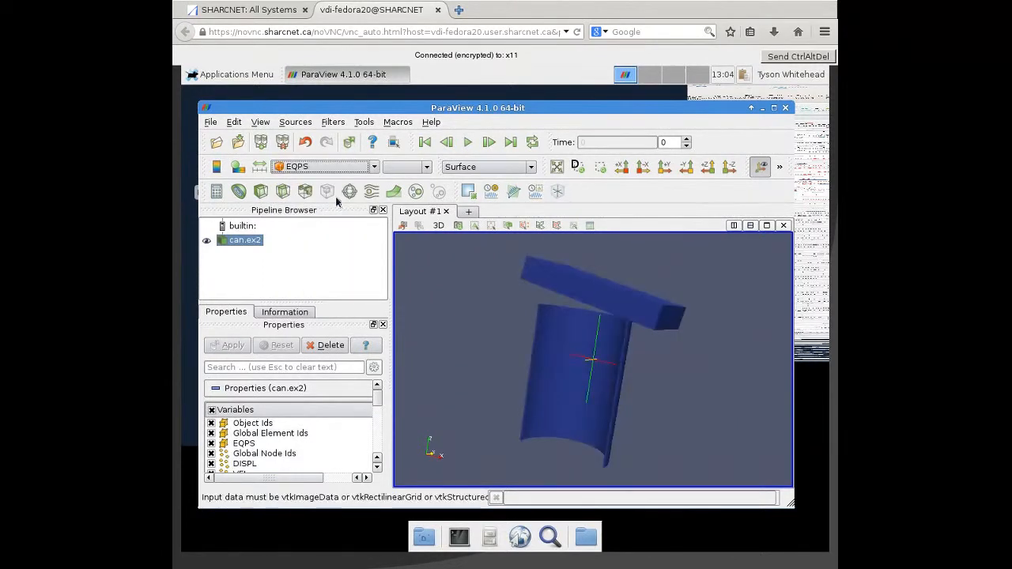
click(216, 166)
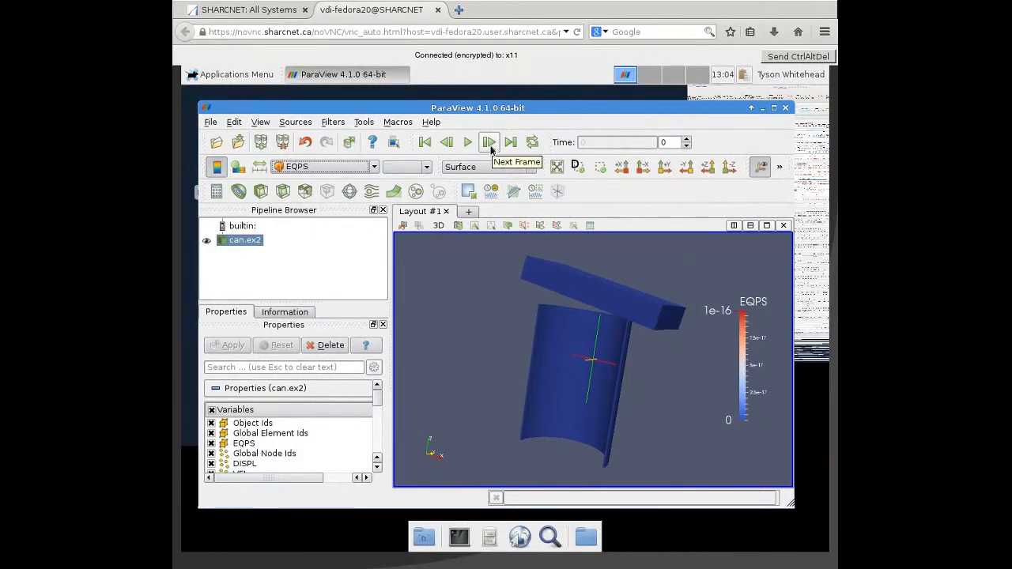
- Advance the can animation frame by frame to frame 9 and rescale the EQPS colors to the data range
click(490, 142)
click(490, 142)
click(490, 145)
click(492, 147)
click(491, 146)
click(492, 146)
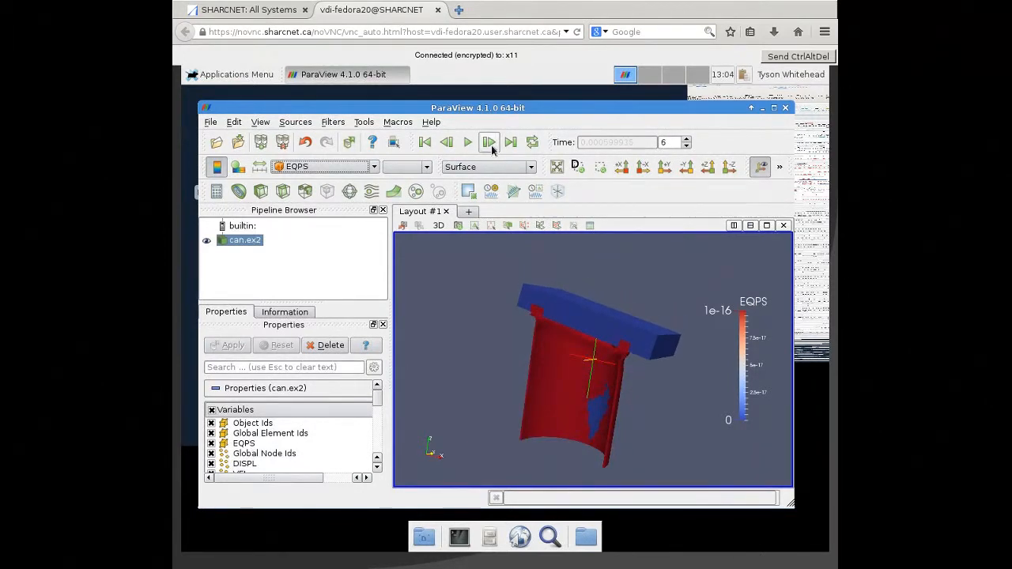
click(491, 147)
click(492, 146)
click(492, 146)
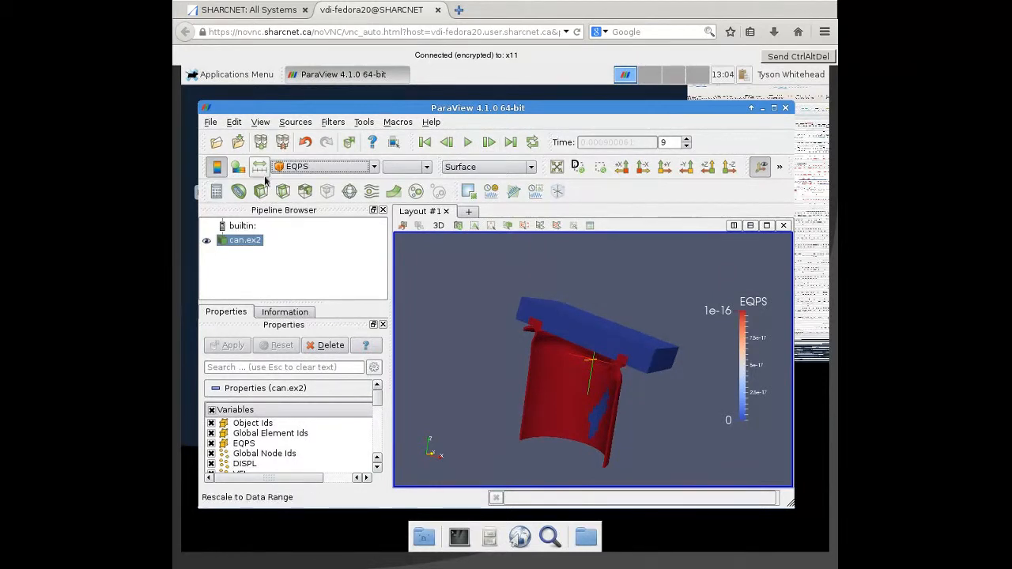
click(264, 174)
drag(671, 373, 641, 354)
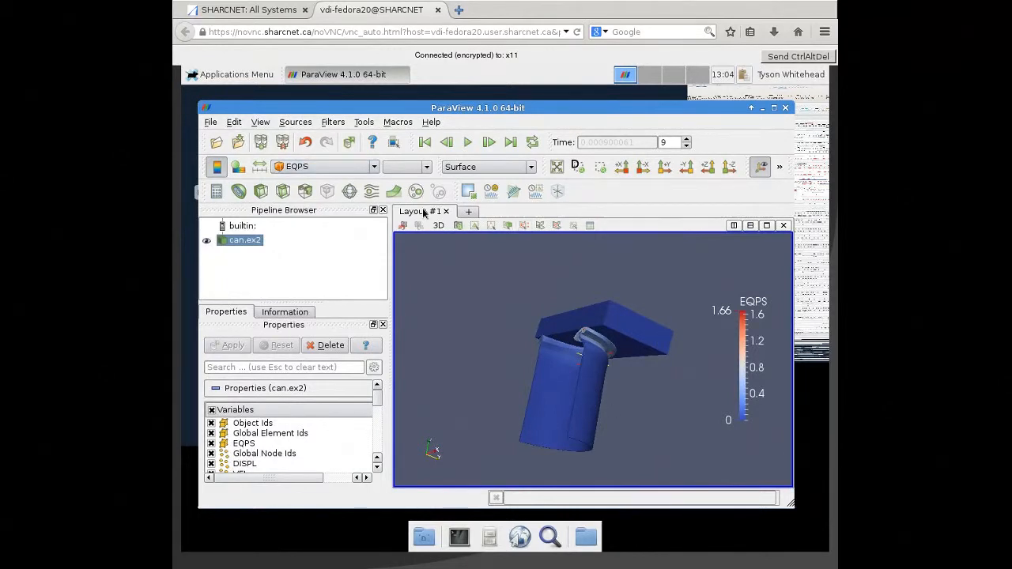
- Advance the can animation frame by frame to frame 24 and examine the crushed can from another side
click(489, 142)
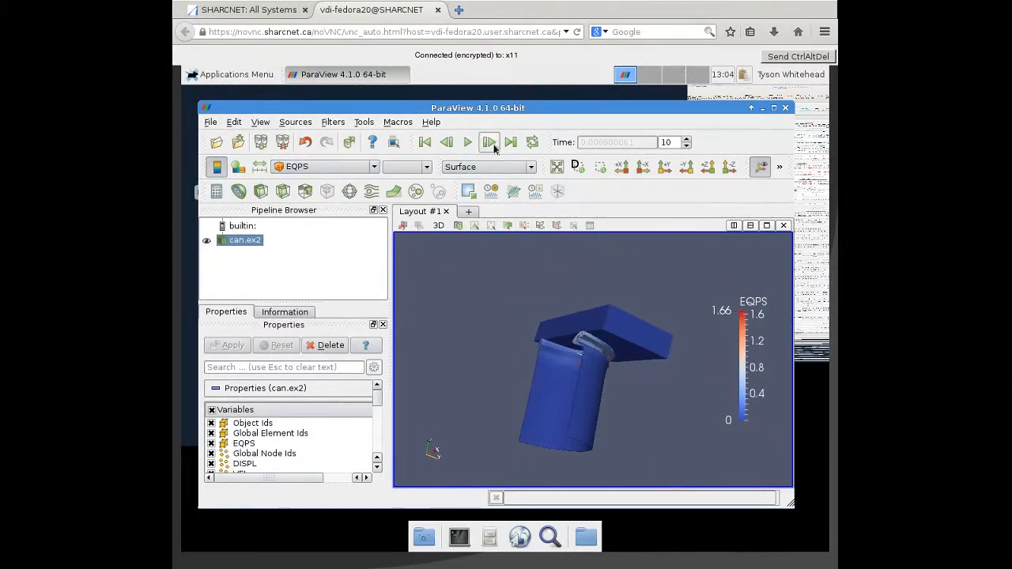
click(494, 147)
click(494, 147)
click(494, 146)
click(494, 146)
click(494, 146)
click(494, 146)
click(494, 146)
click(494, 147)
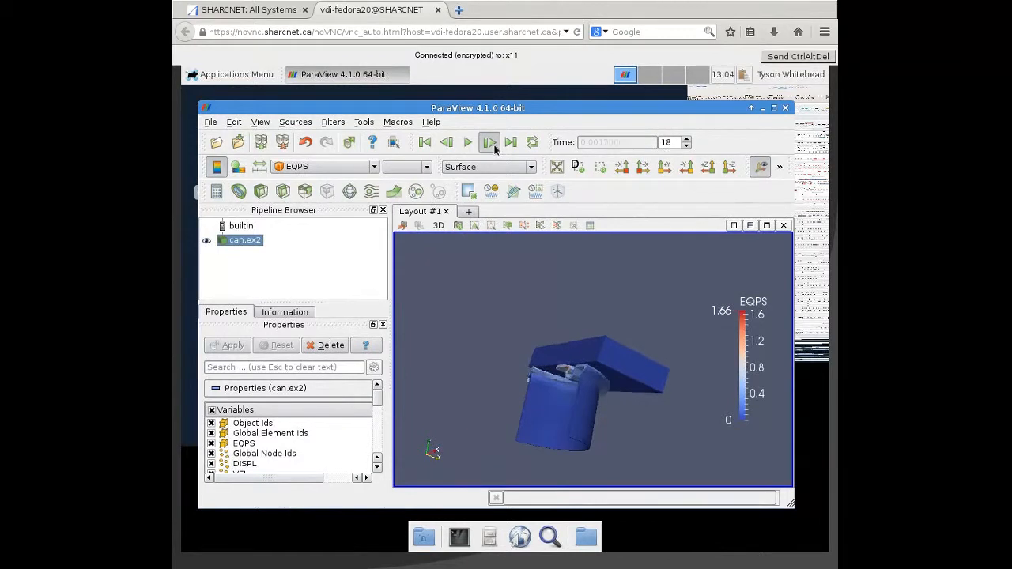
click(494, 147)
click(494, 147)
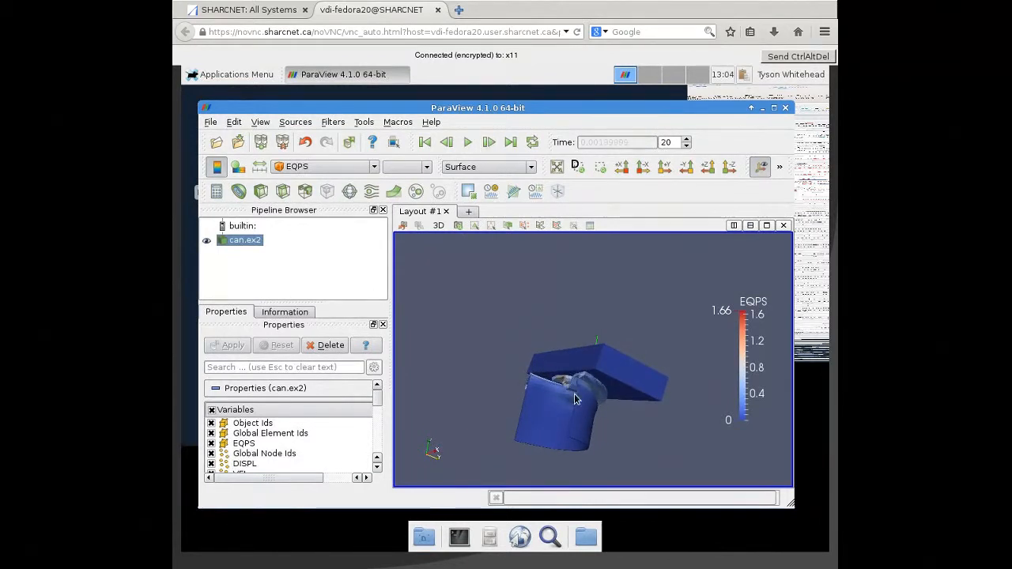
click(488, 142)
click(489, 144)
click(488, 144)
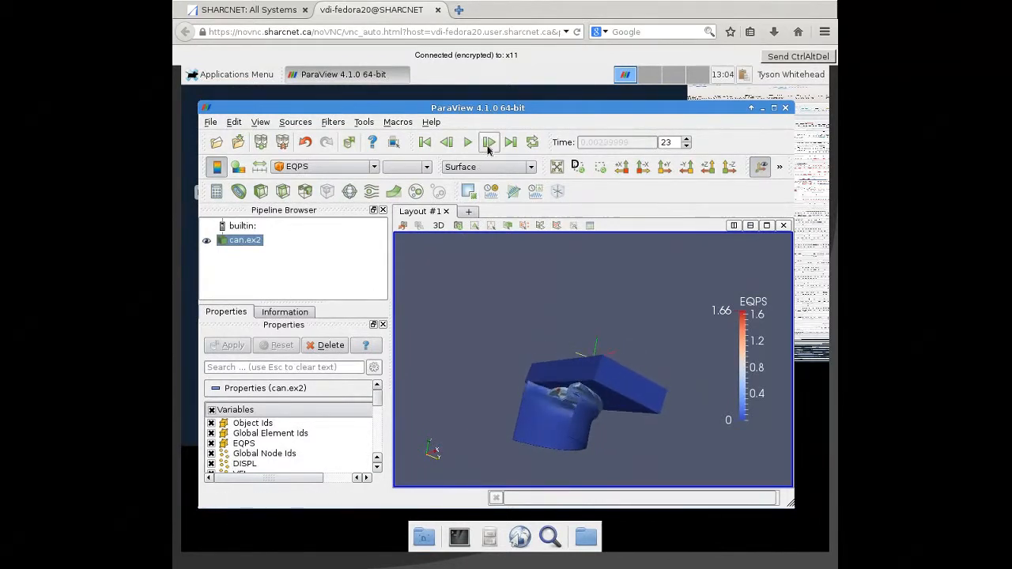
click(488, 144)
drag(545, 419, 608, 409)
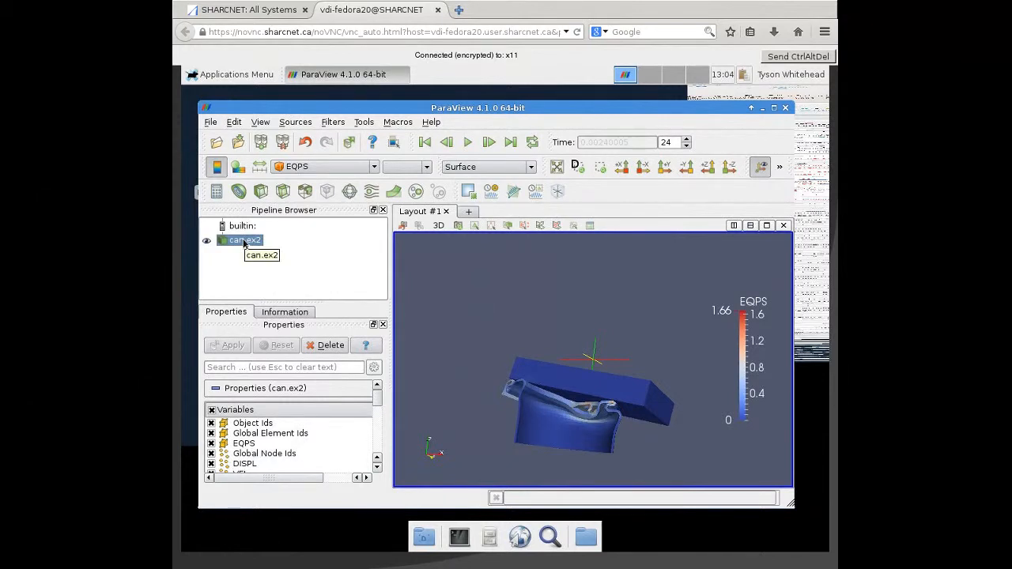
- Delete can.ex2 from the pipeline and open disk_out_ref.ex2 from the PV folder
right_click(244, 244)
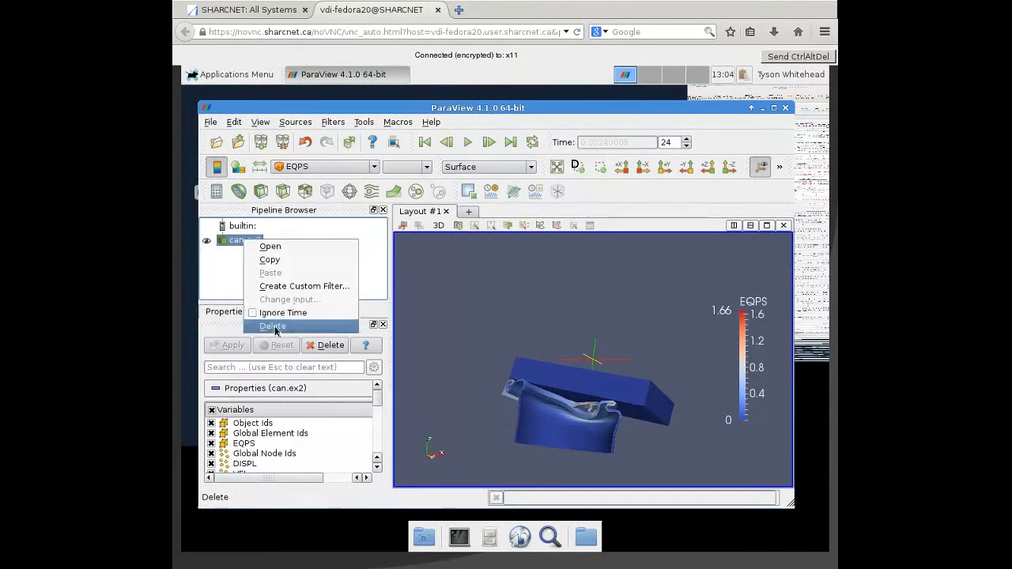
click(273, 325)
click(216, 142)
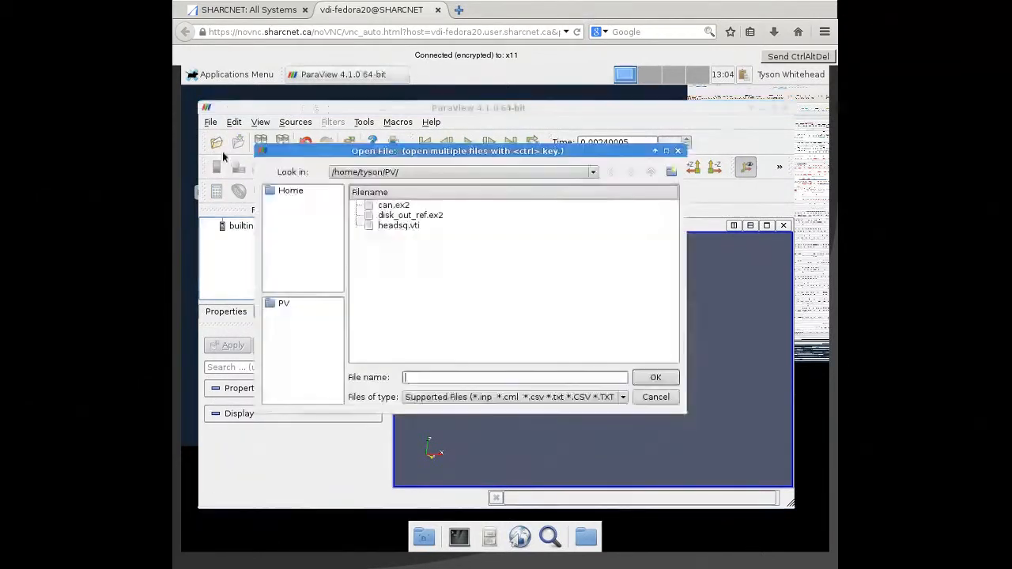
click(406, 216)
click(655, 377)
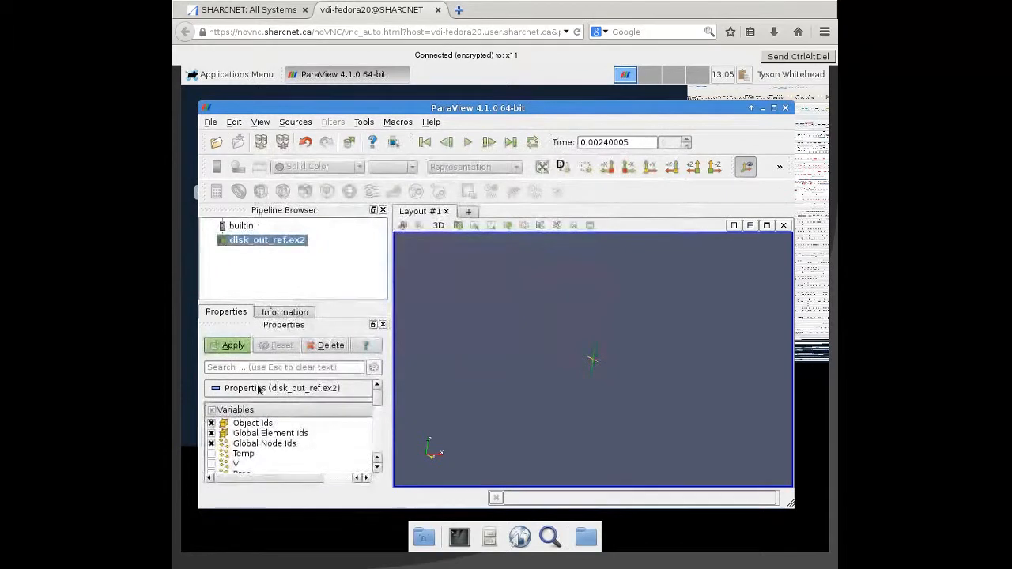
- Load disk_out_ref.ex2 into the 3D view and enable all of its variables
click(228, 344)
drag(615, 405, 602, 355)
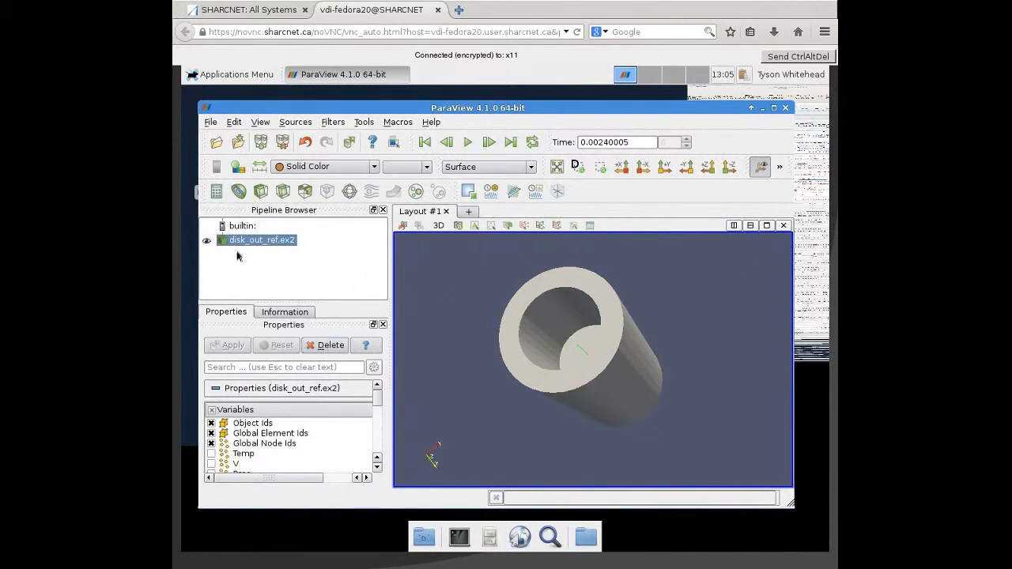
click(211, 410)
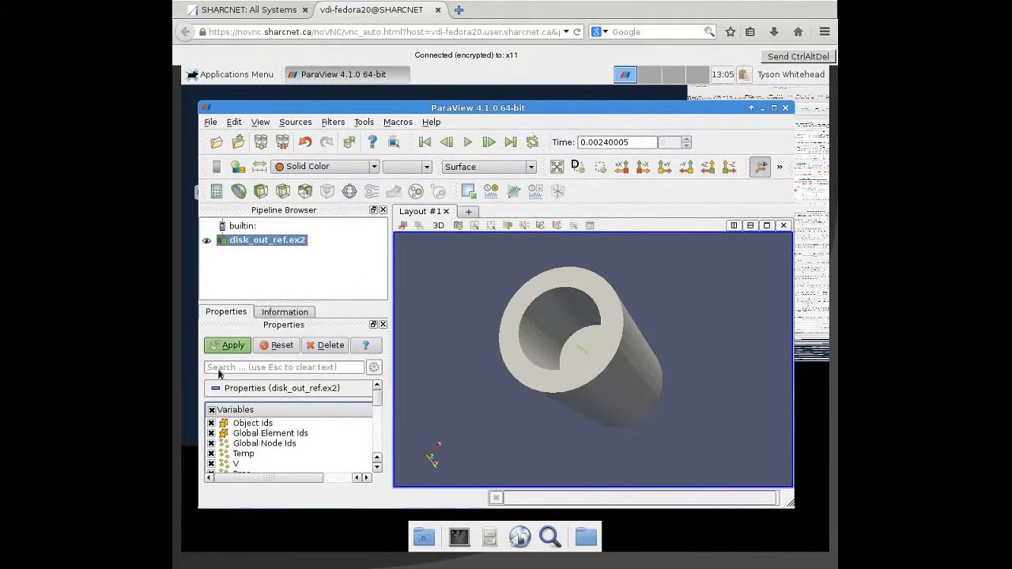
click(228, 346)
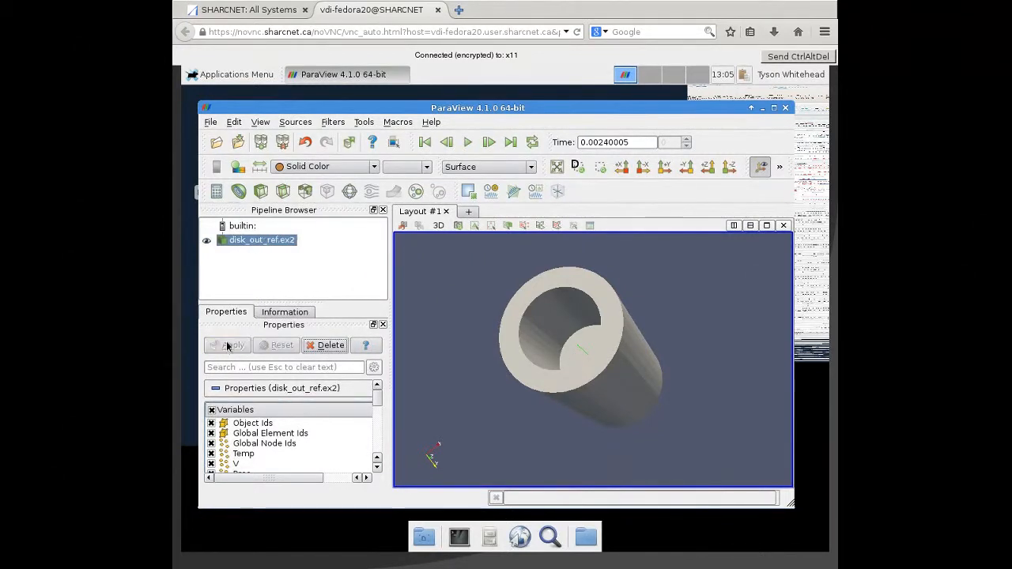
- Color the disk_out_ref.ex2 model by Temp and display it as a wireframe
click(373, 167)
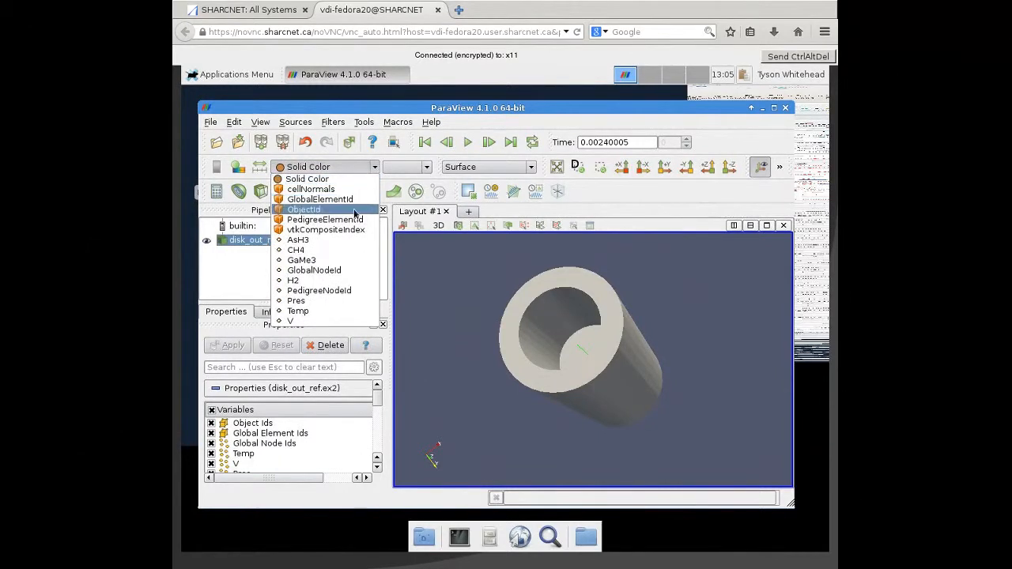
click(327, 311)
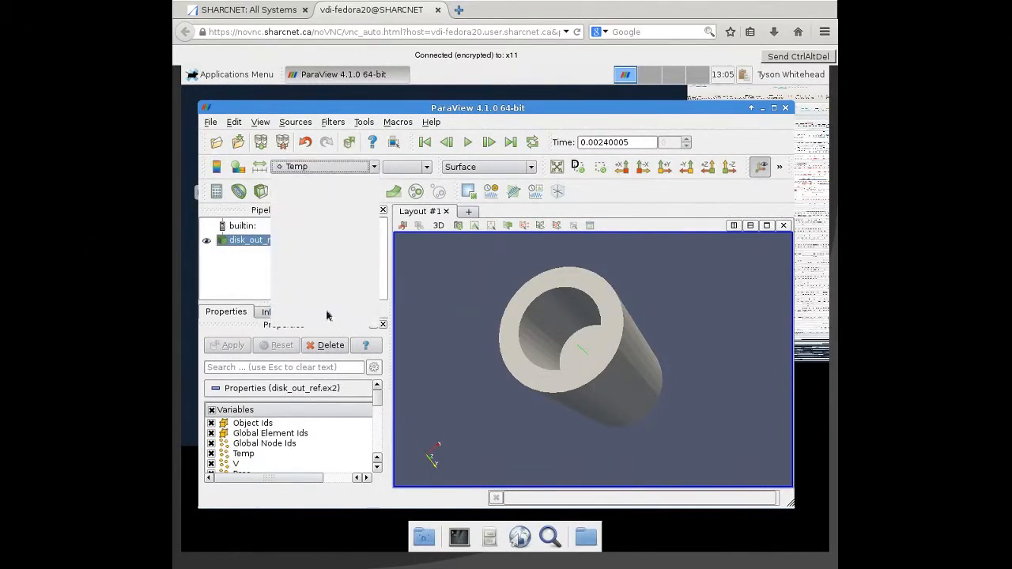
drag(564, 380, 545, 364)
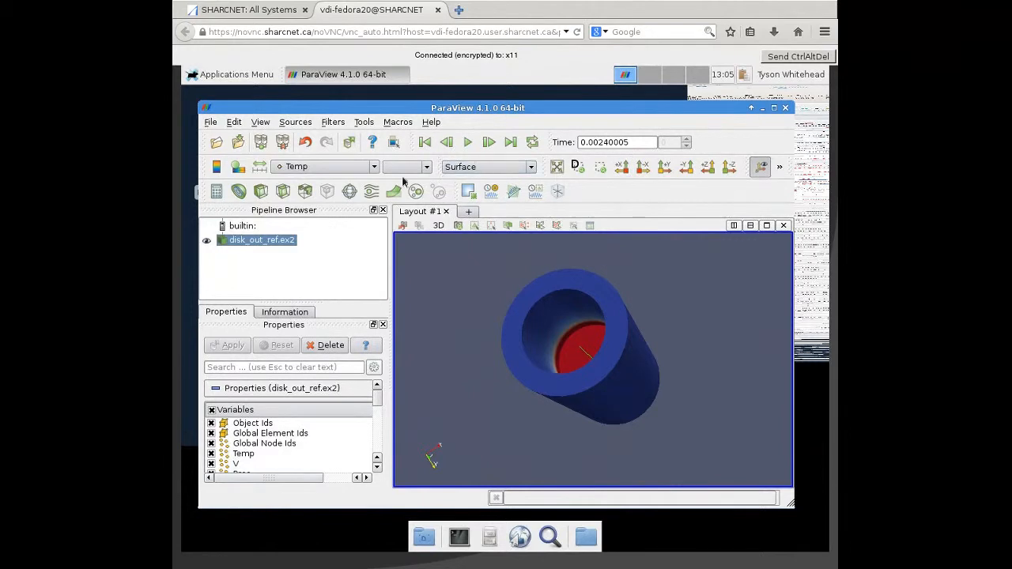
click(486, 171)
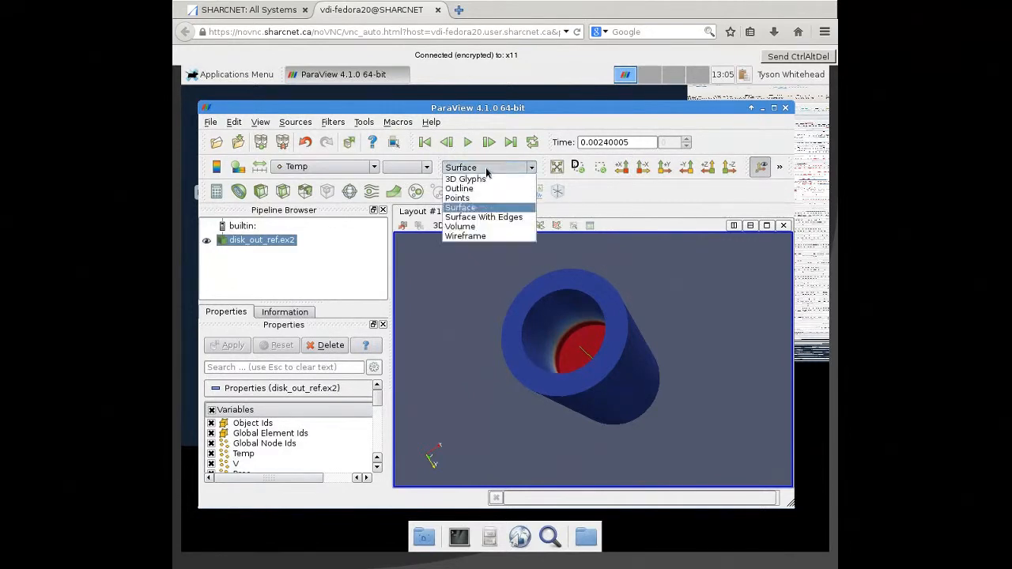
click(483, 236)
drag(556, 352, 572, 324)
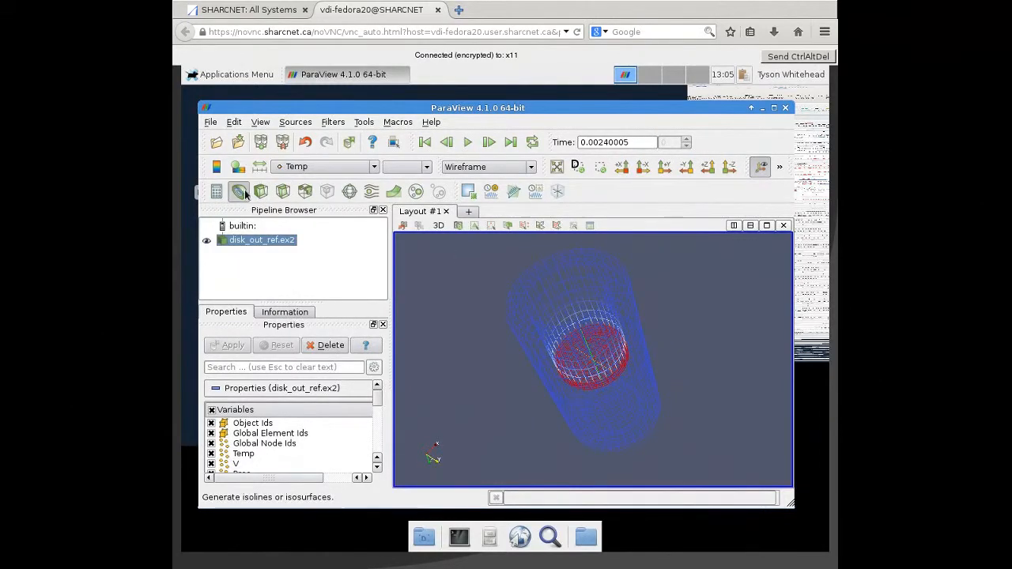
- Add a Contour filter to disk_out_ref.ex2 and set it to contour by Temp
click(242, 191)
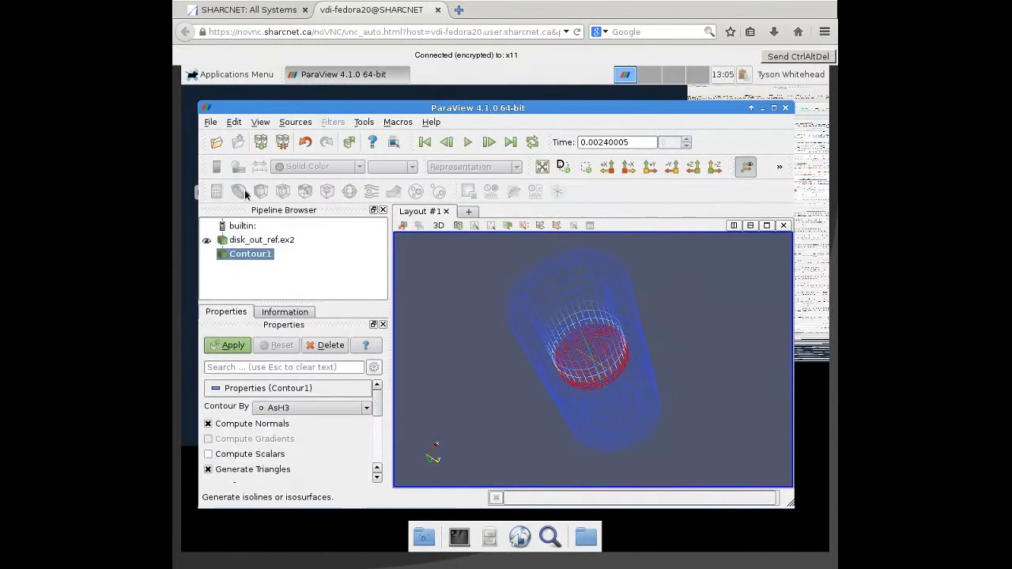
click(351, 408)
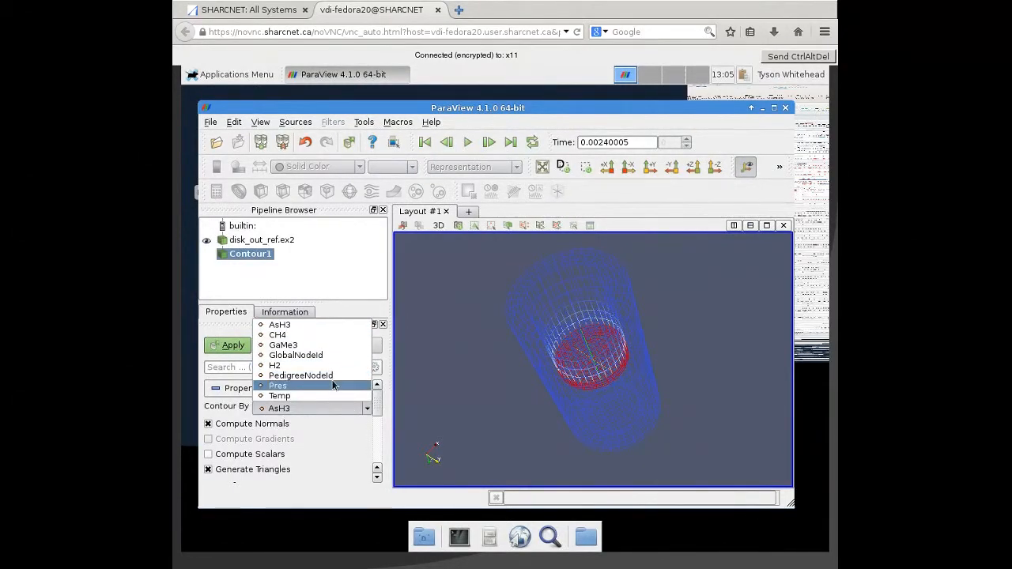
click(326, 395)
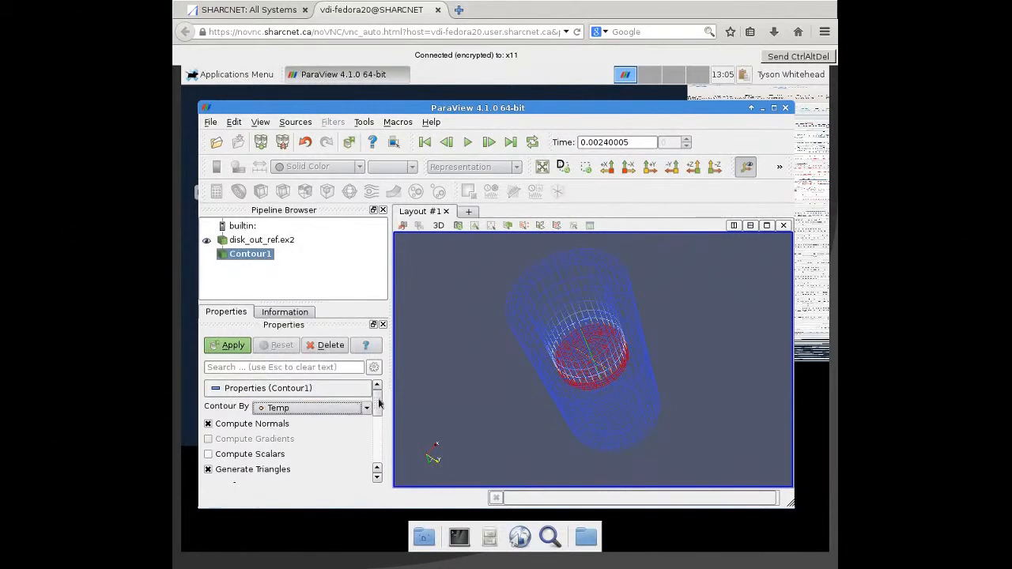
- Set the contour's isosurface value to 400 and apply the filter
mouse_move(379, 409)
mouse_down()
mouse_move(384, 435)
mouse_move(383, 424)
mouse_up()
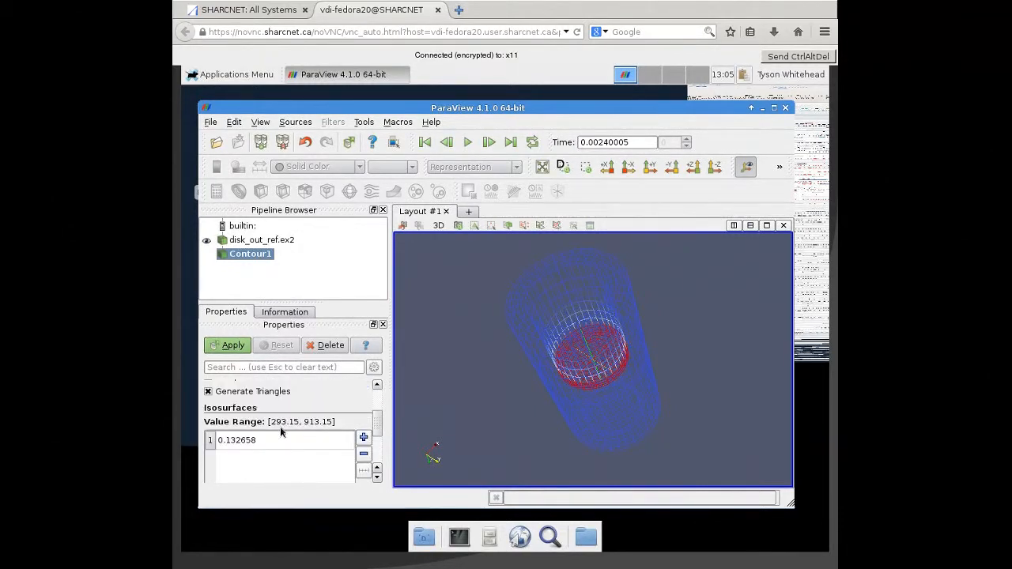
click(260, 441)
key(BackSpace)
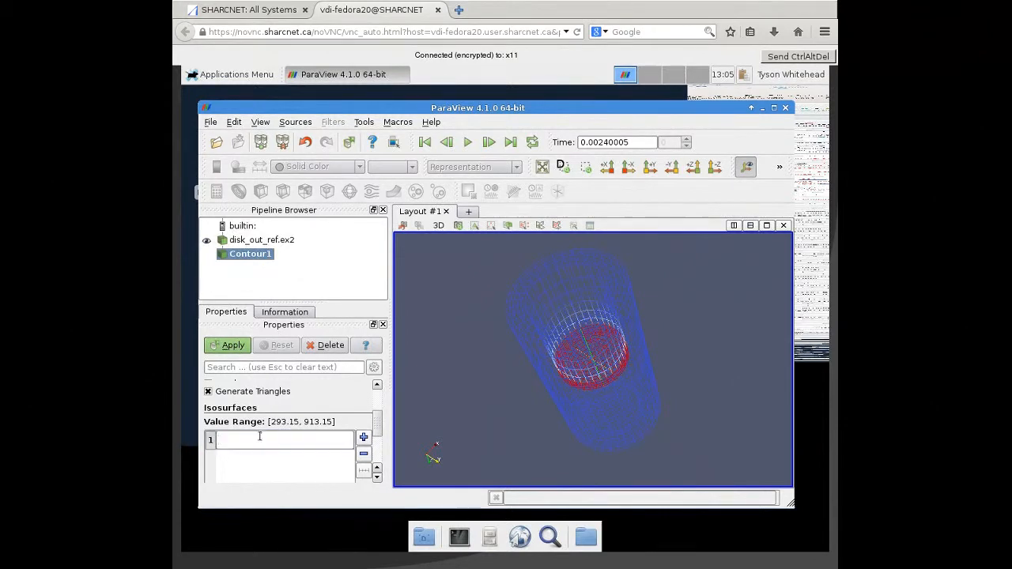
text(400)
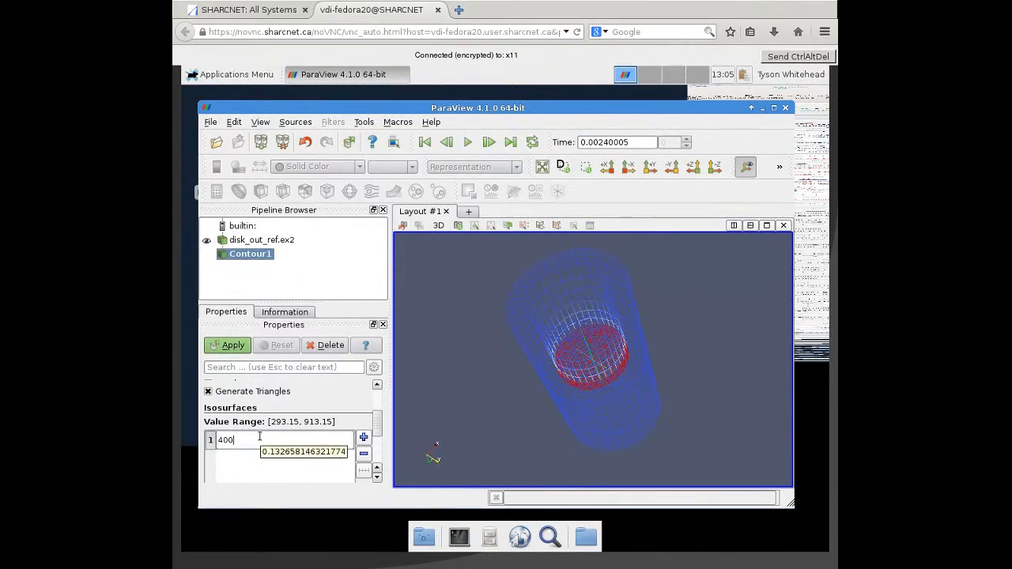
key(Return)
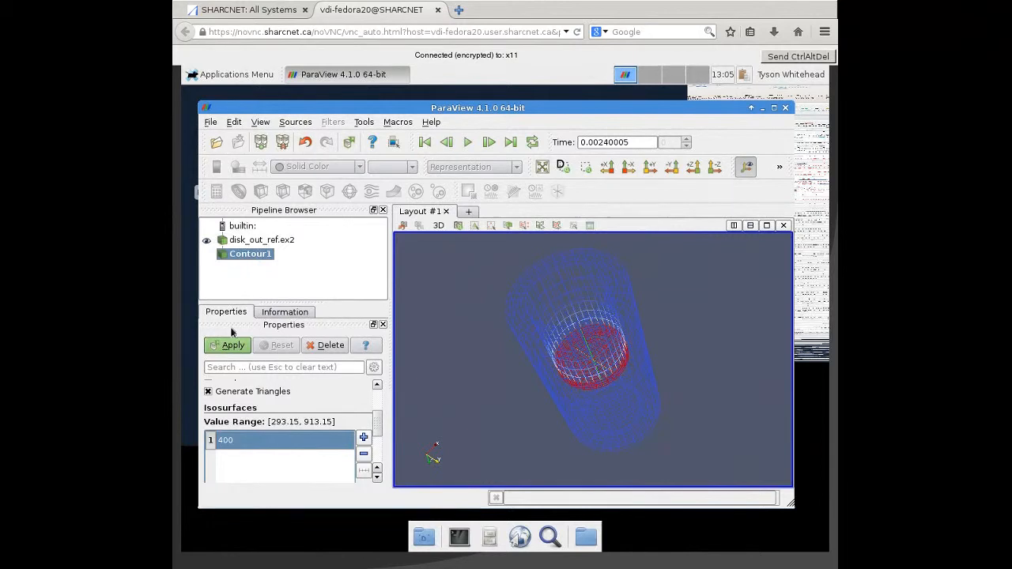
mouse_move(377, 432)
mouse_down()
mouse_move(377, 462)
mouse_move(377, 406)
mouse_move(388, 463)
mouse_move(377, 430)
mouse_up()
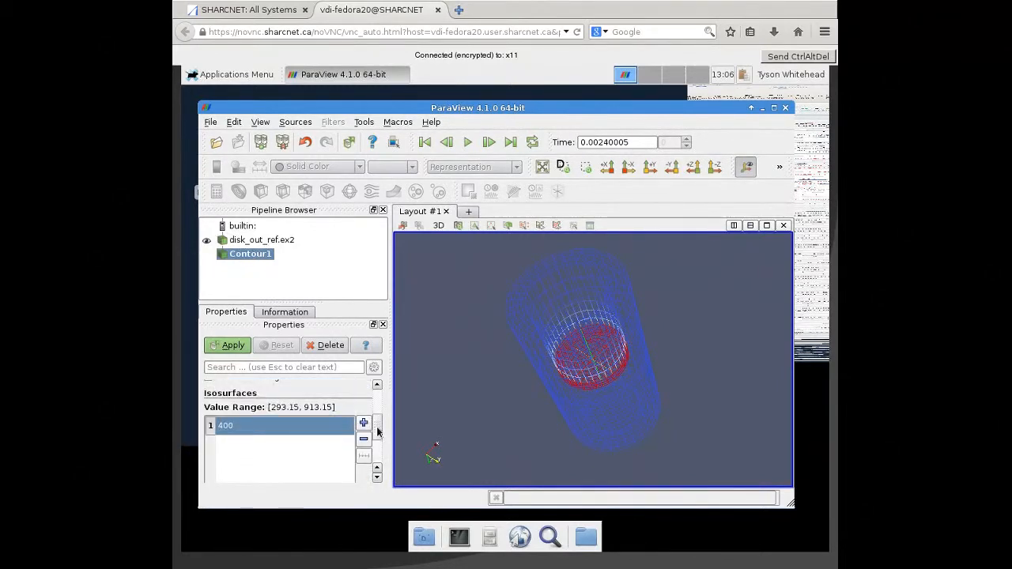
scroll(293, 406, down, 1)
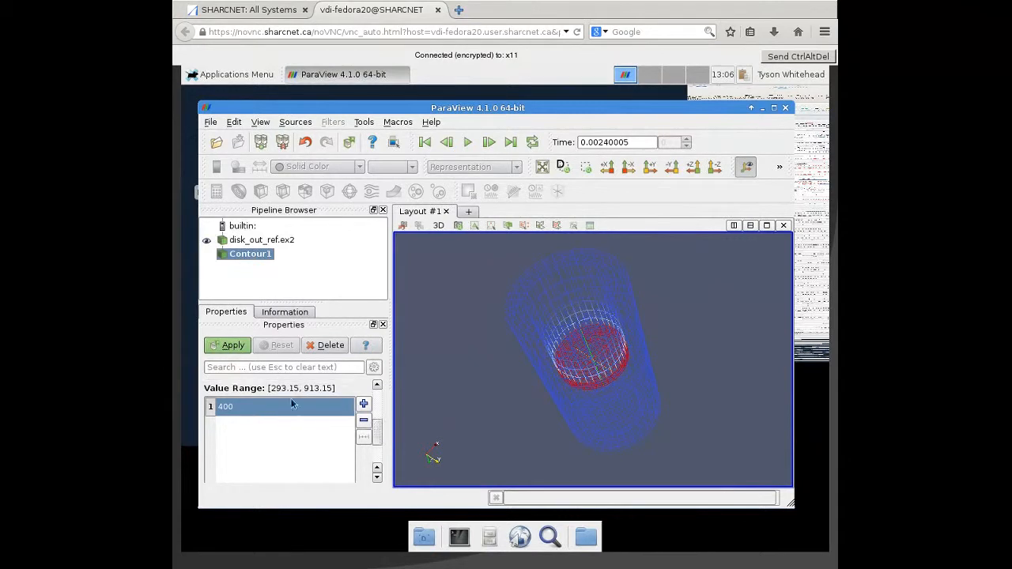
click(234, 347)
- Color the contour surface by Pres and examine it from another side
scroll(380, 428, down, 1)
drag(380, 428, 380, 449)
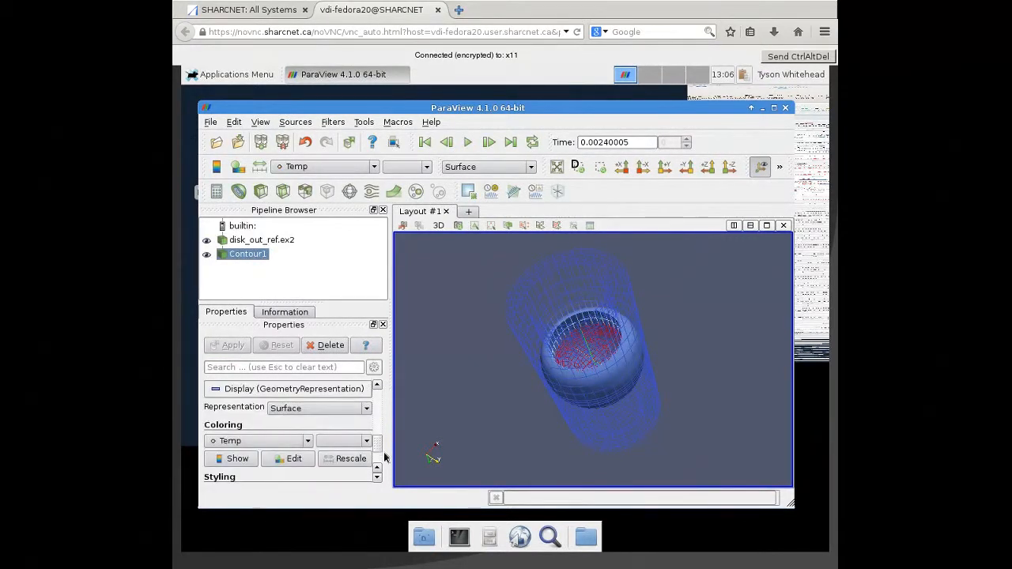
click(276, 441)
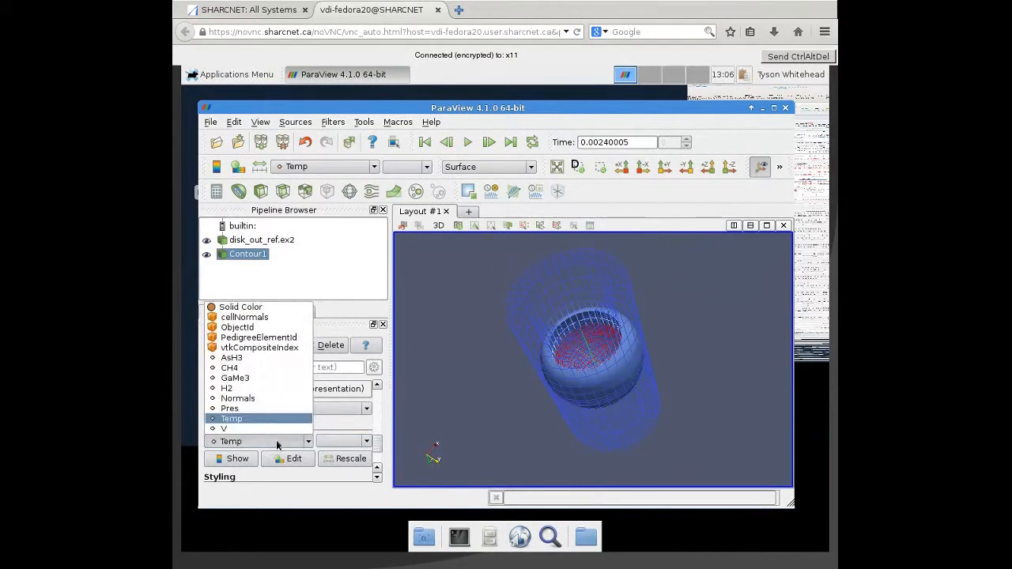
click(242, 409)
drag(625, 362, 581, 361)
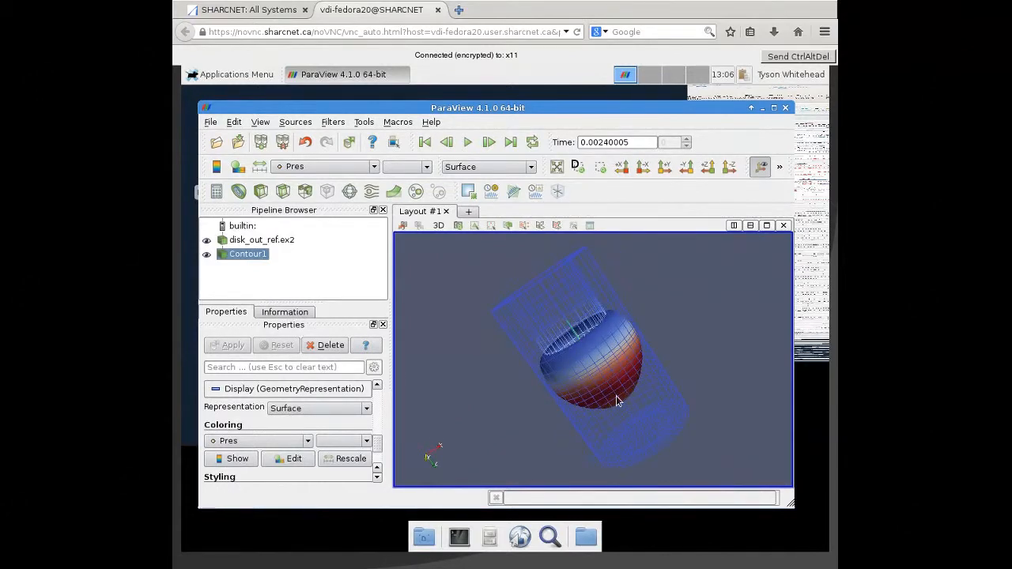